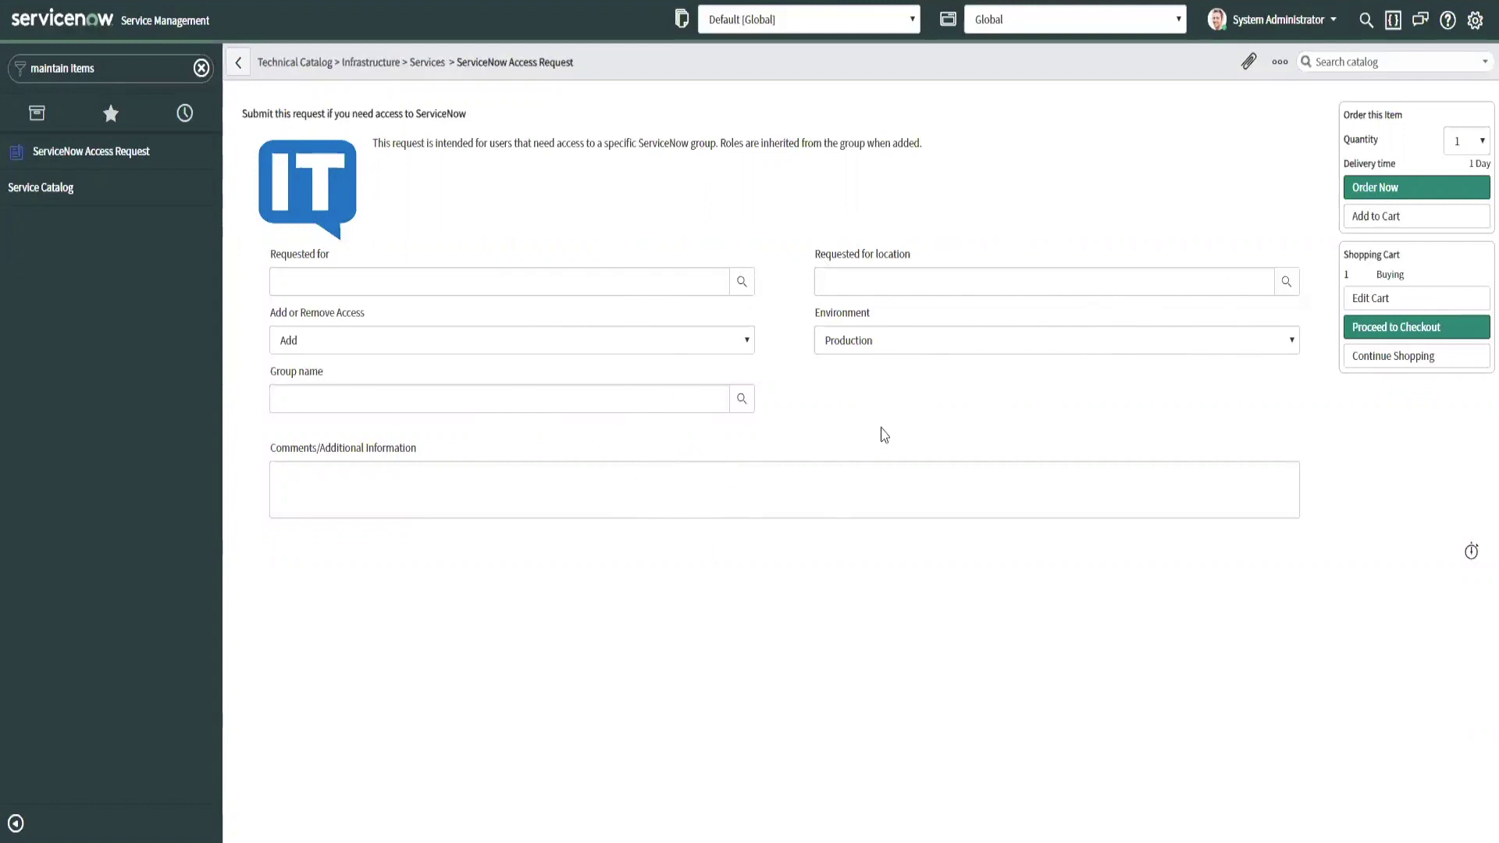
# Step: Choose the requester in Requested for and check the auto-filled location
pyautogui.click(651, 278)
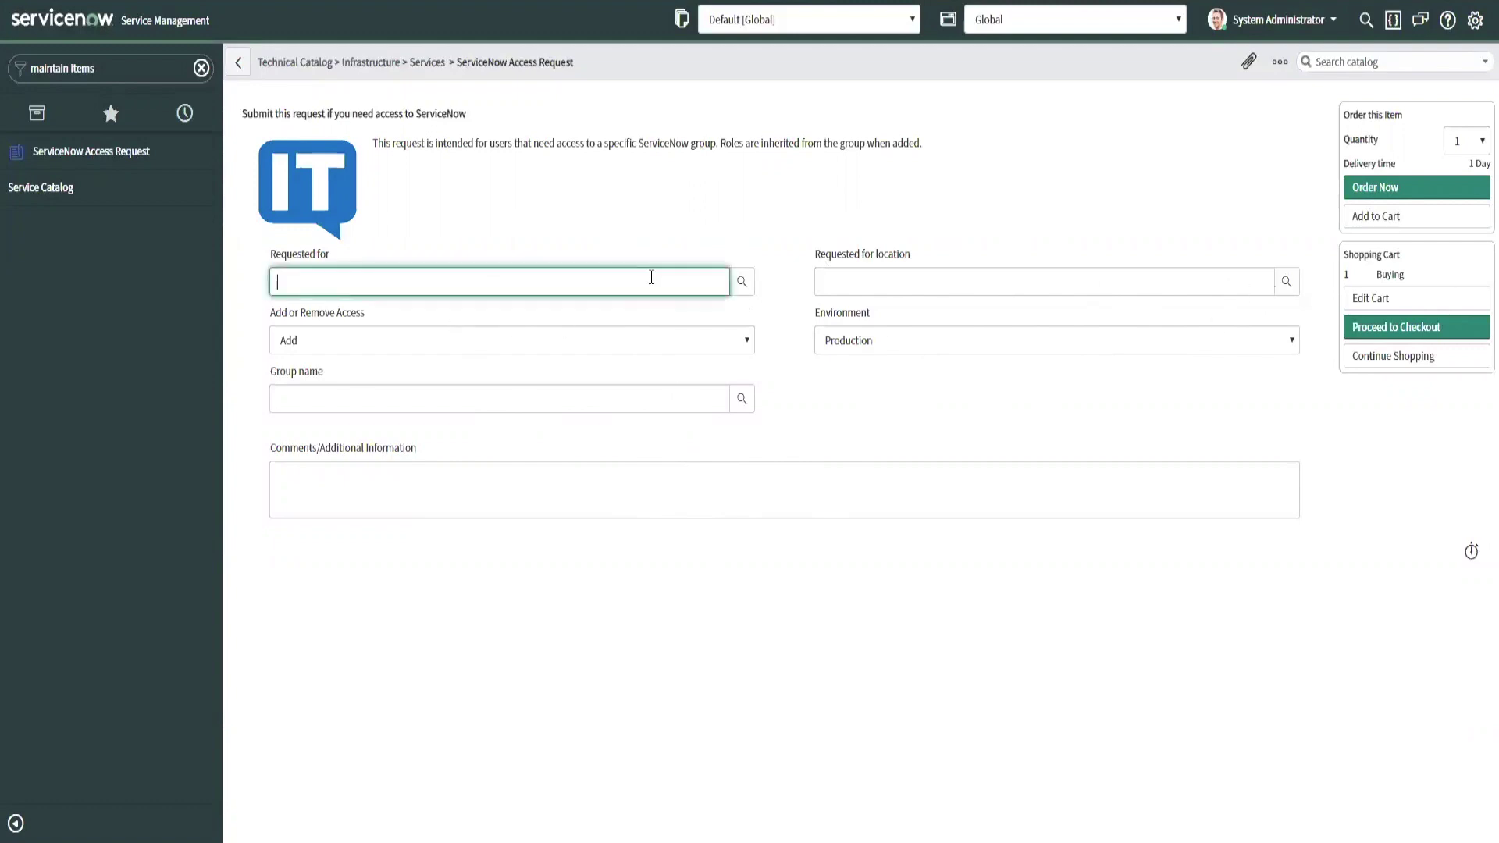
pyautogui.click(742, 282)
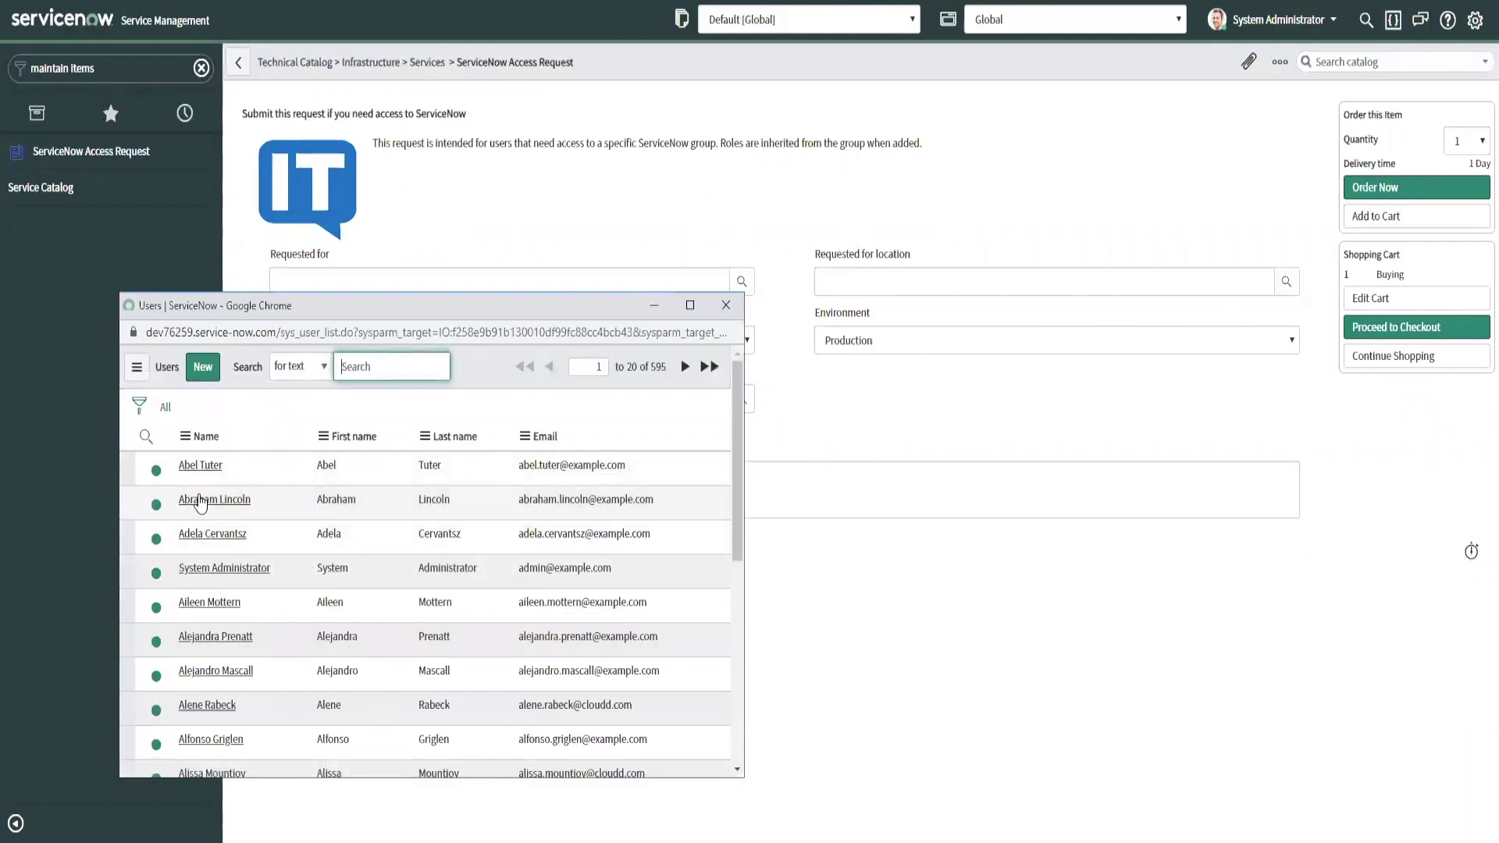
pyautogui.click(196, 465)
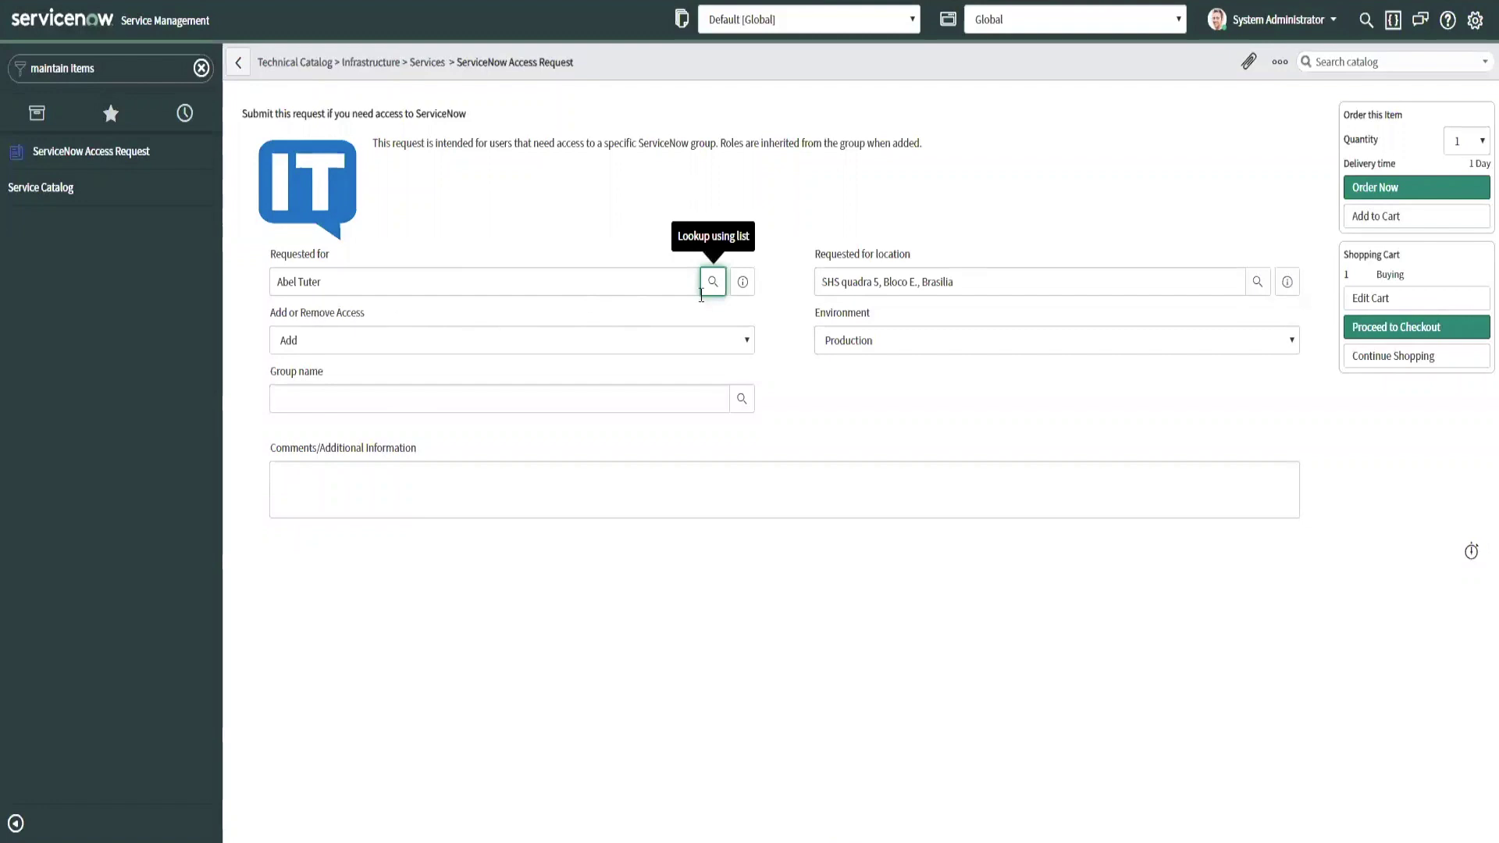
pyautogui.click(972, 284)
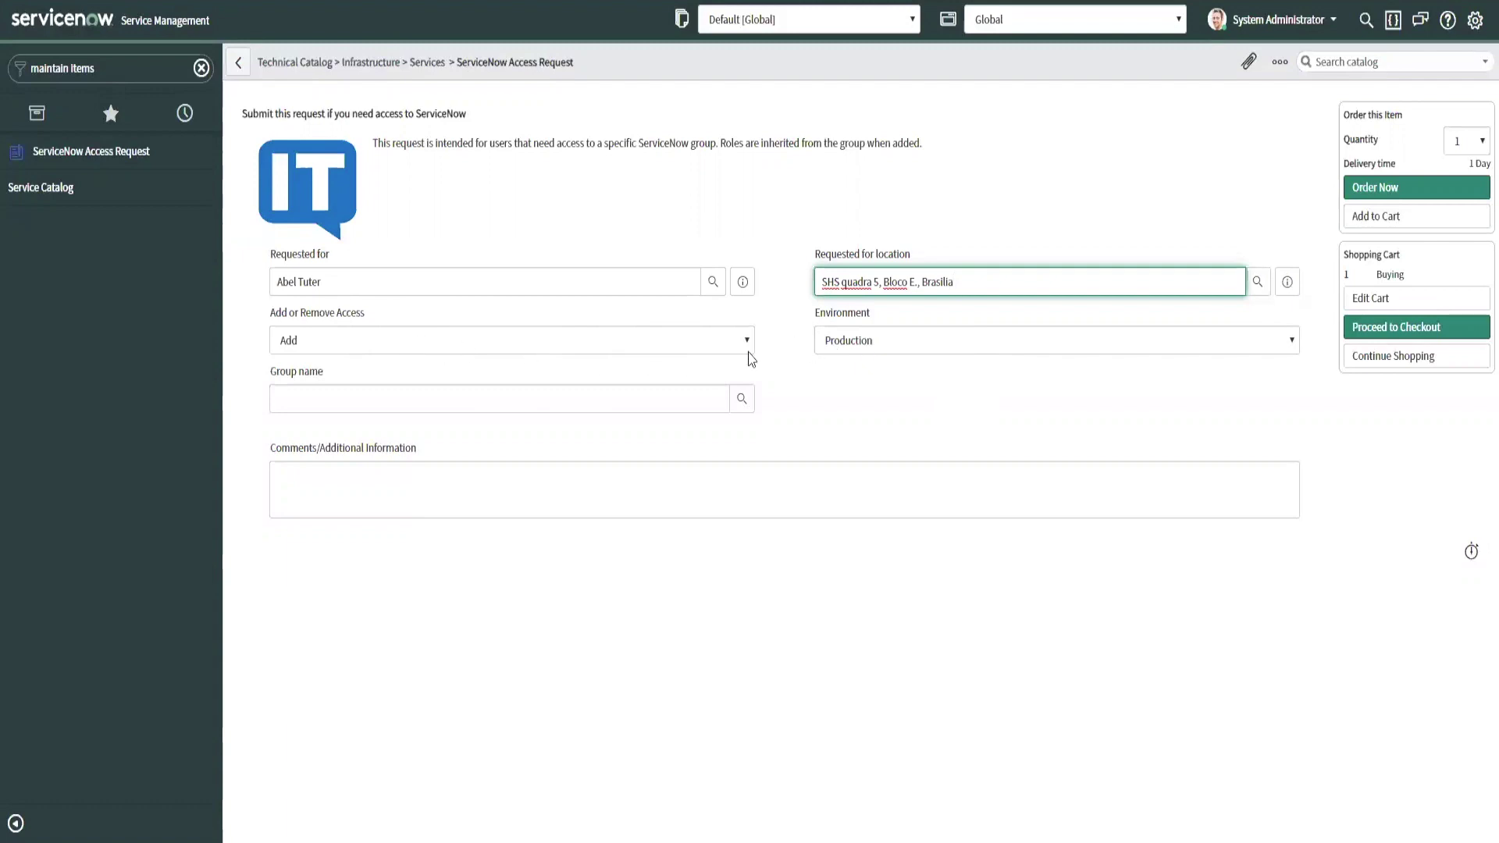
# Step: Set Group name to Customer Support and begin the comment 'I'm new to the team and need to b'
pyautogui.click(472, 411)
pyautogui.click(742, 398)
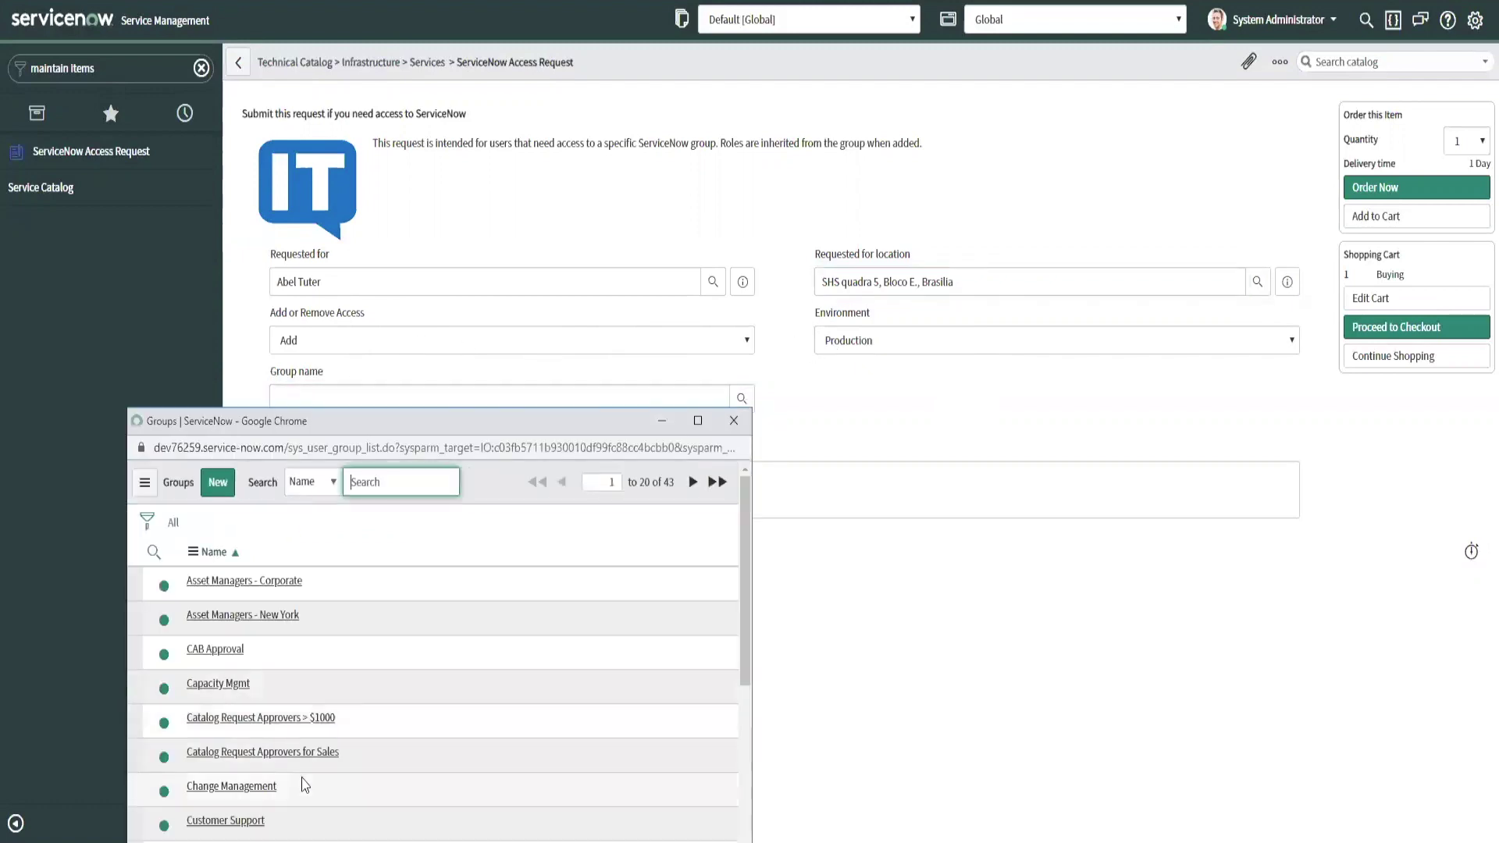
pyautogui.click(220, 818)
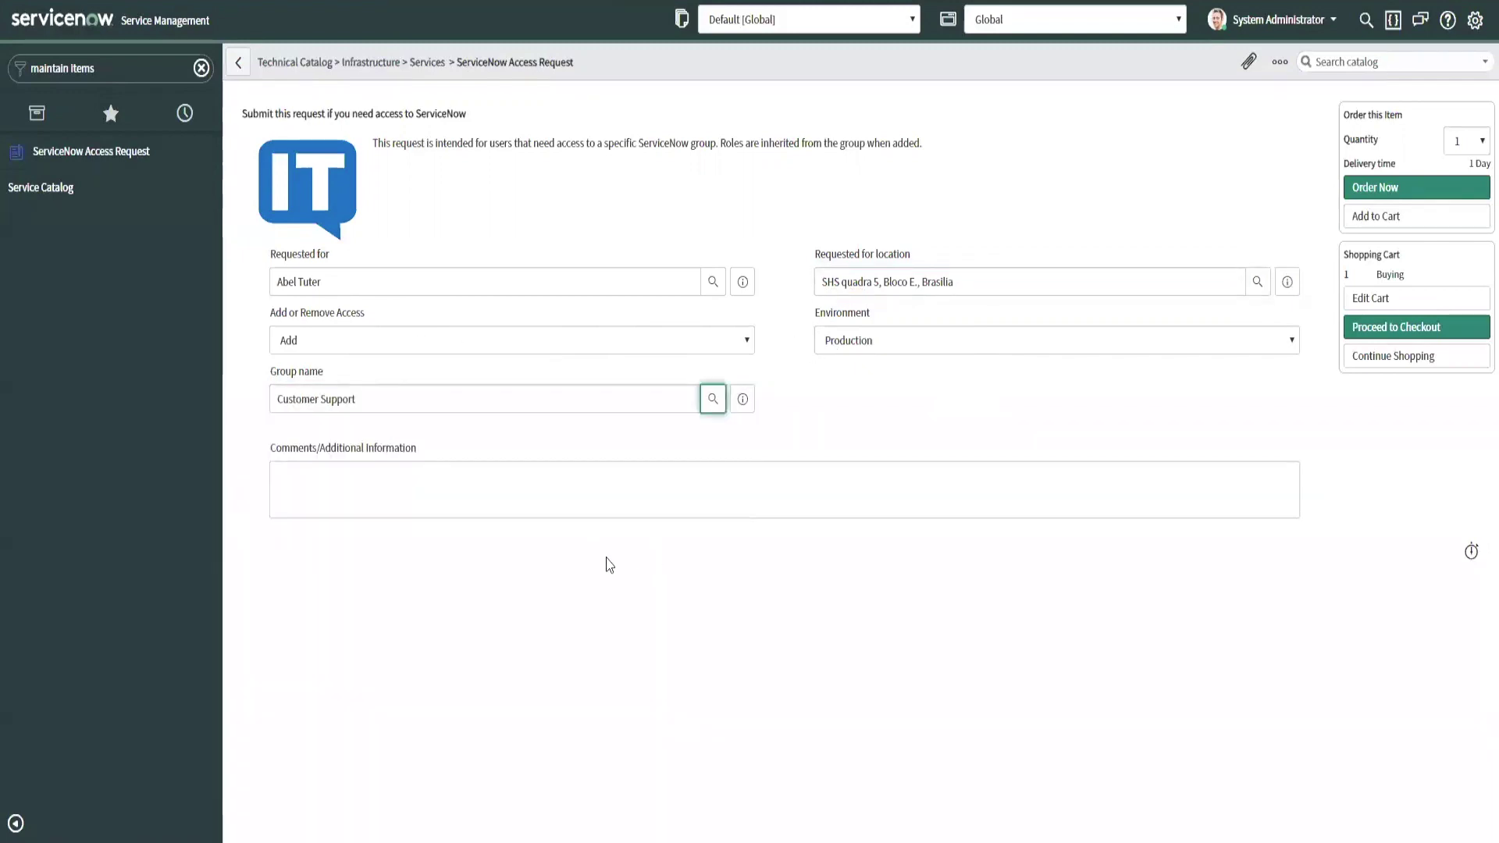
pyautogui.click(502, 479)
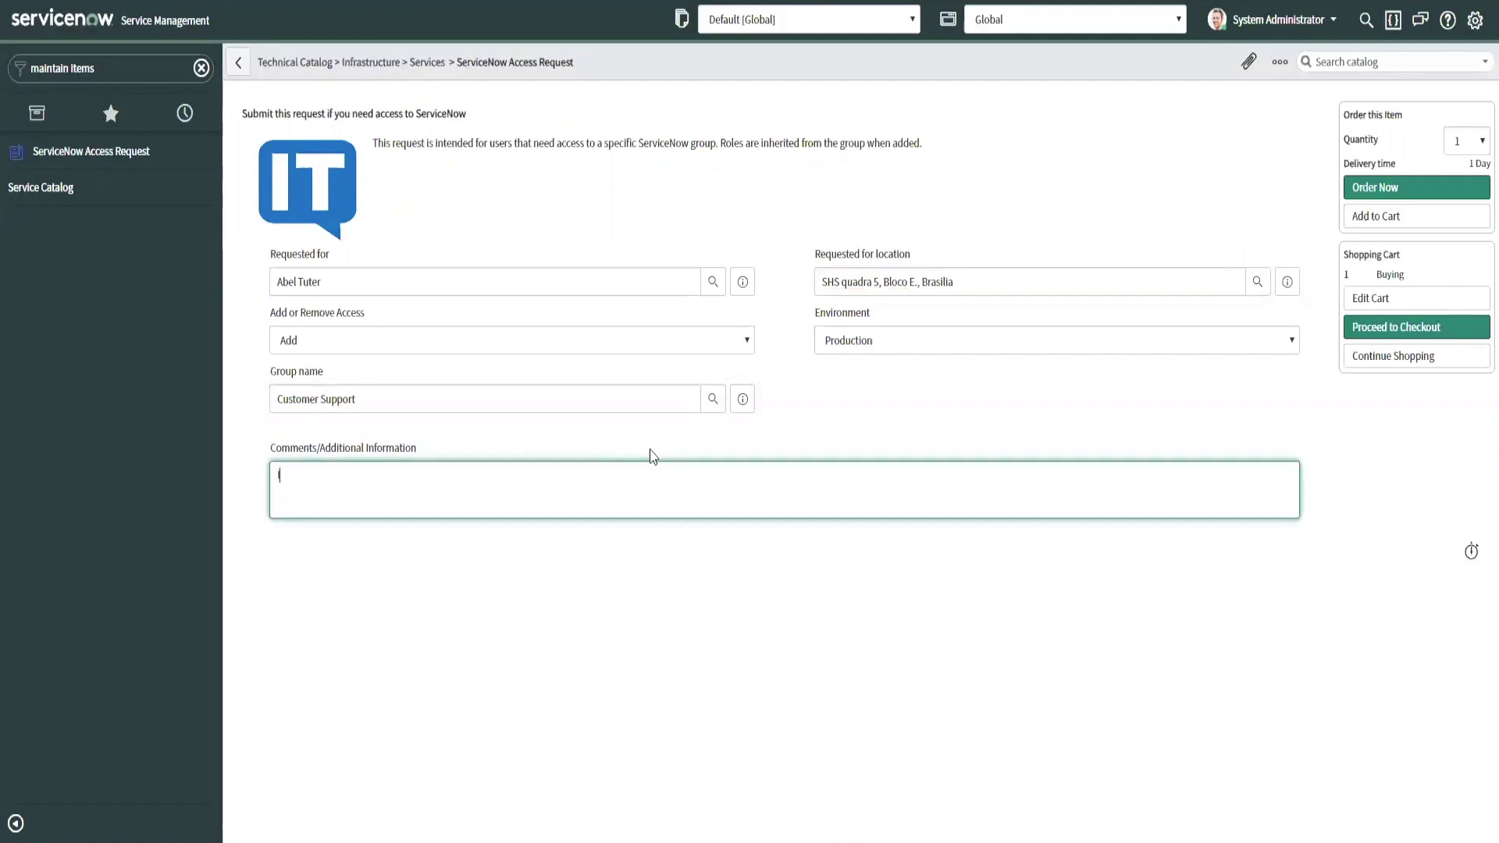
pyautogui.write("I'm new to the team and need to be added.")
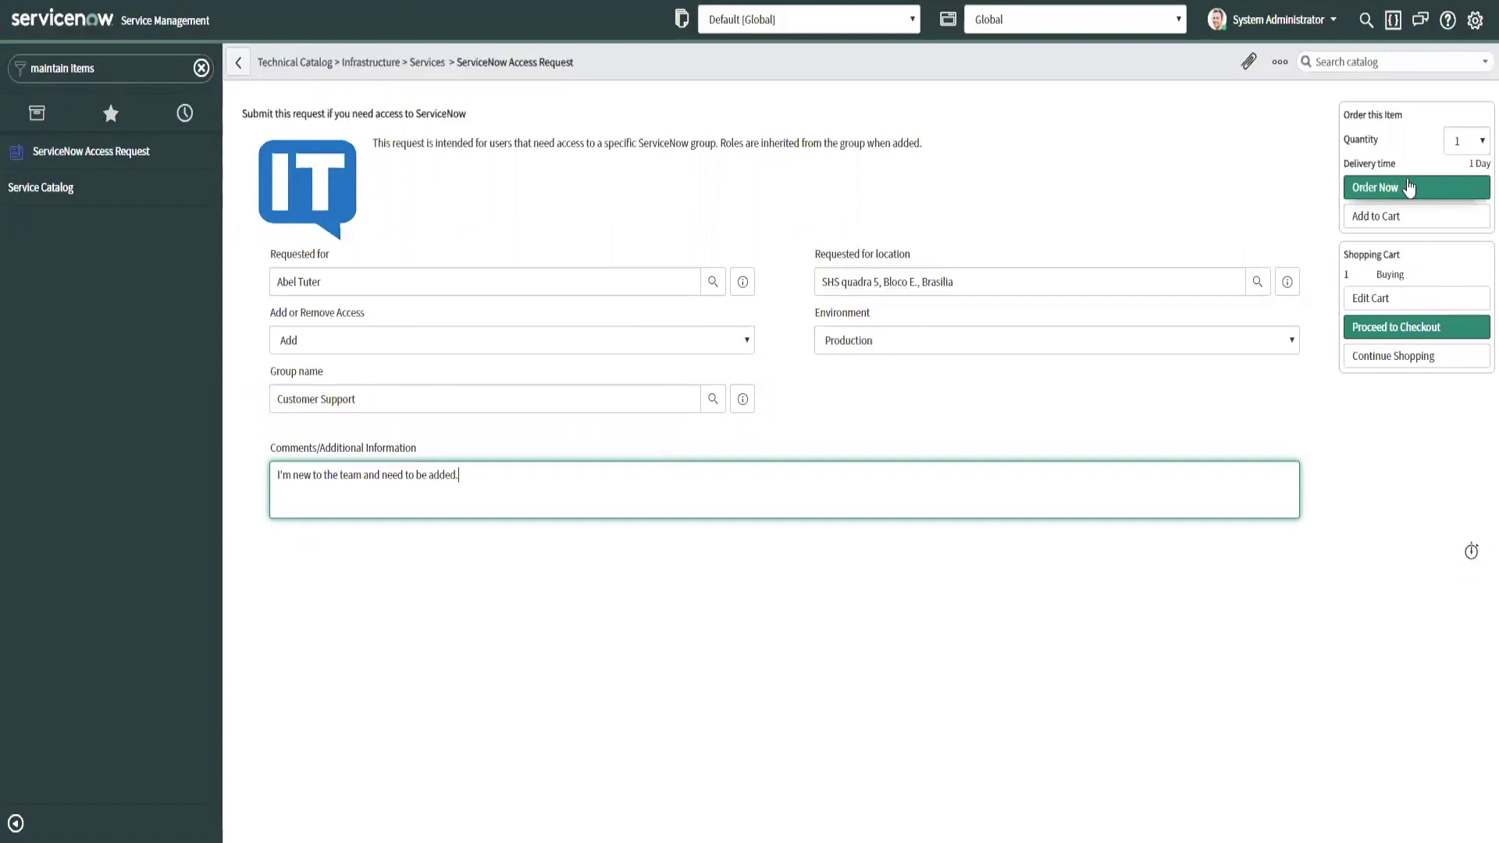
# Step: Submit the access request order and open the new request record
pyautogui.click(1408, 190)
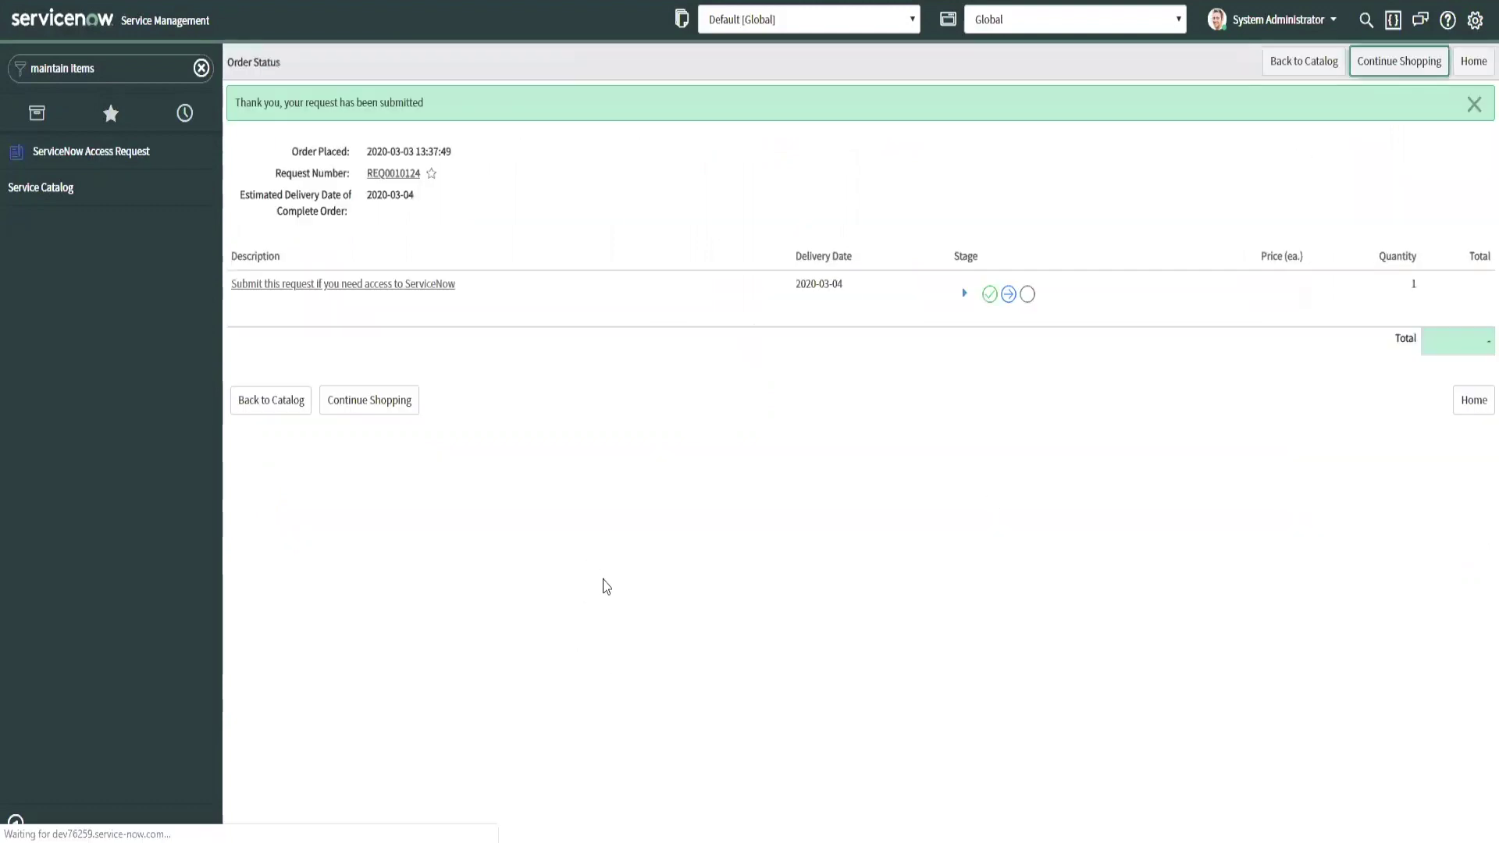
pyautogui.click(388, 173)
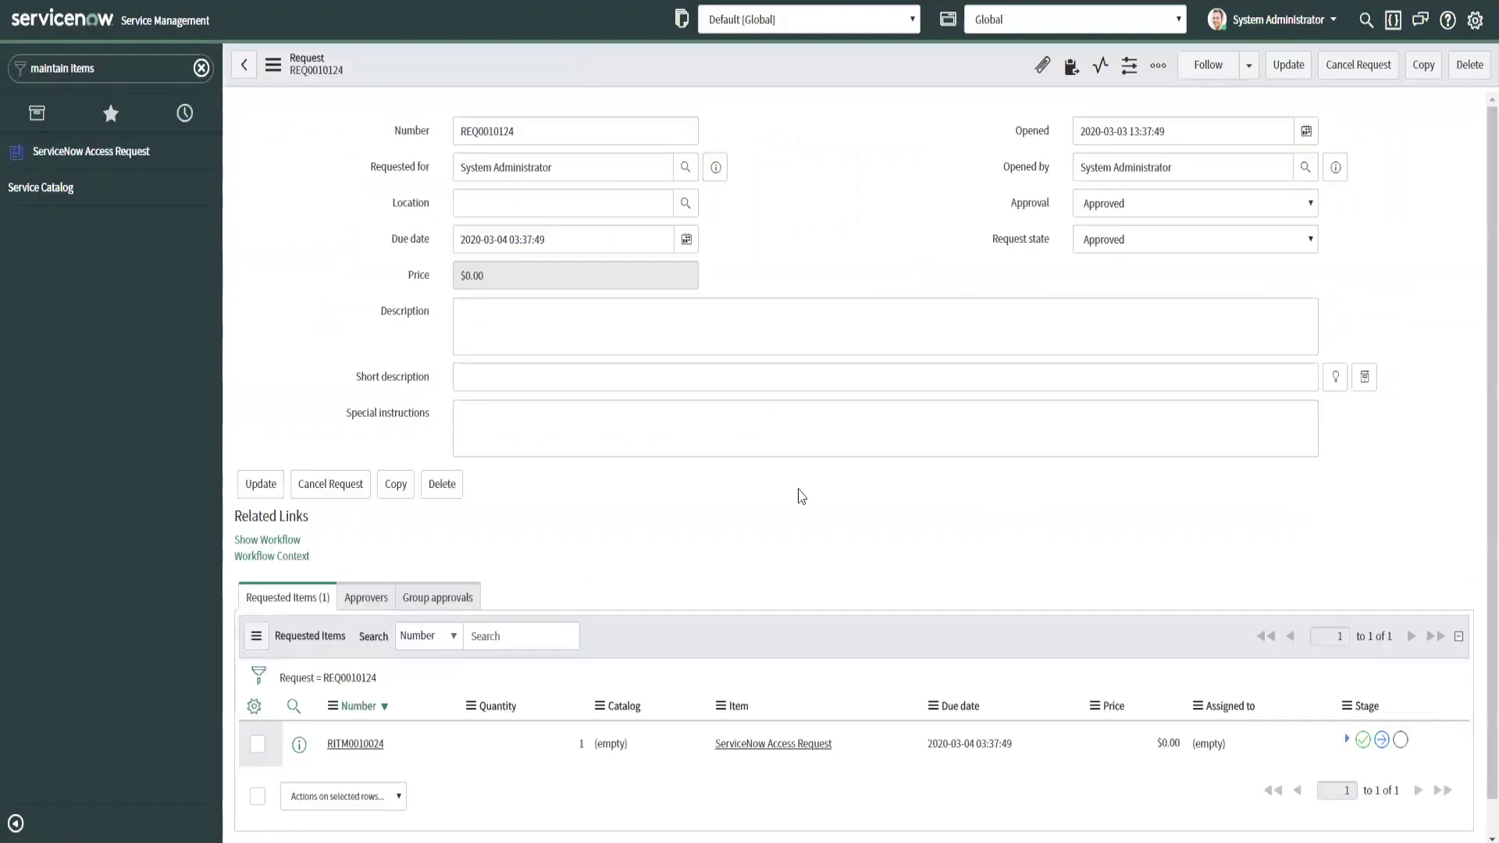
pyautogui.scroll(-1, 750, 546)
# Step: Open the request's requested item and review its variables down to the Catalog Tasks list
pyautogui.click(359, 708)
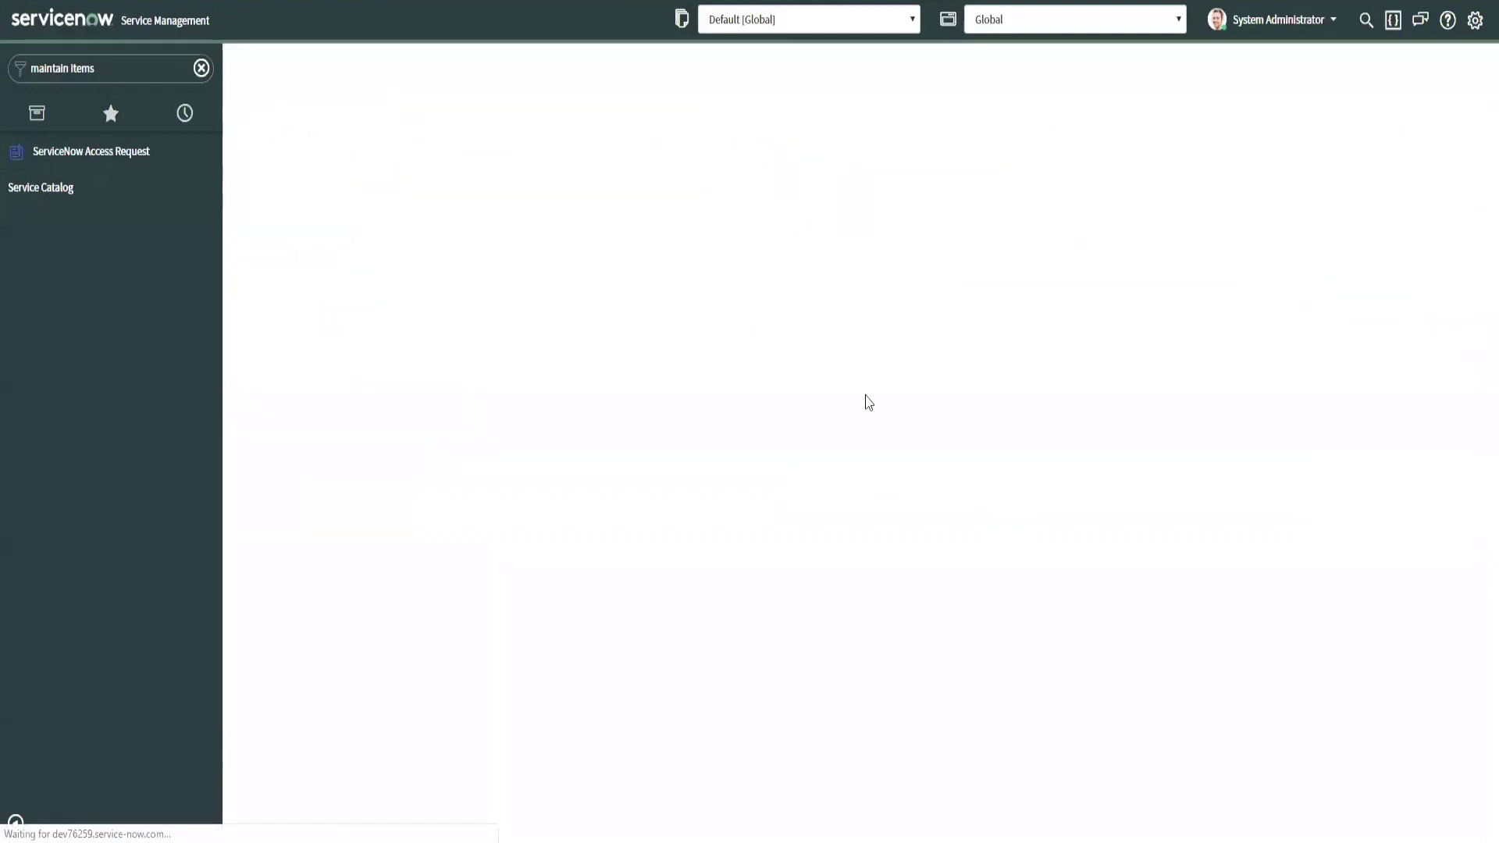
pyautogui.scroll(-1, 718, 356)
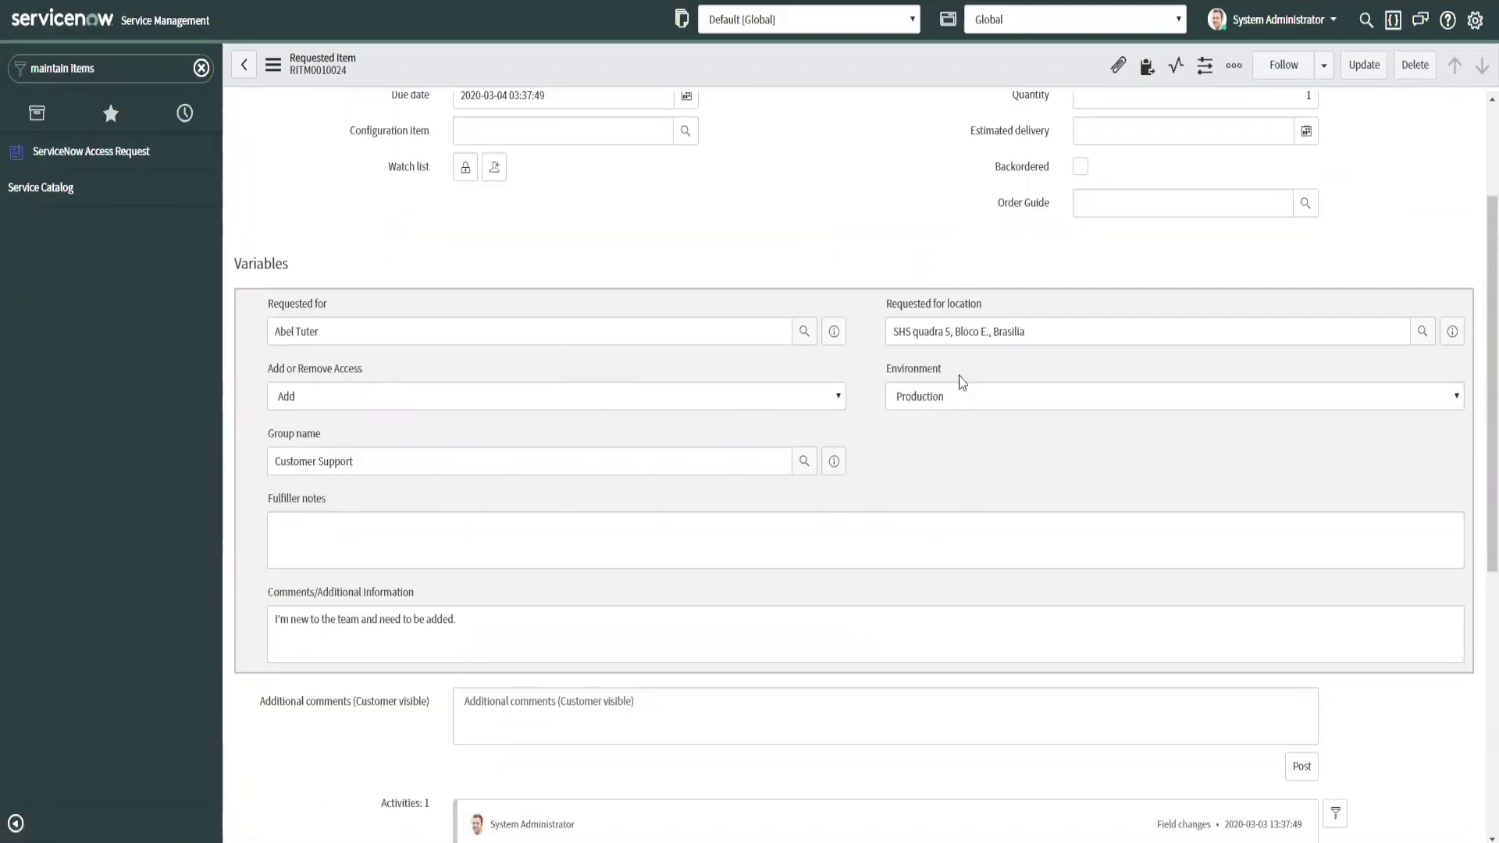
pyautogui.scroll(-1, 766, 422)
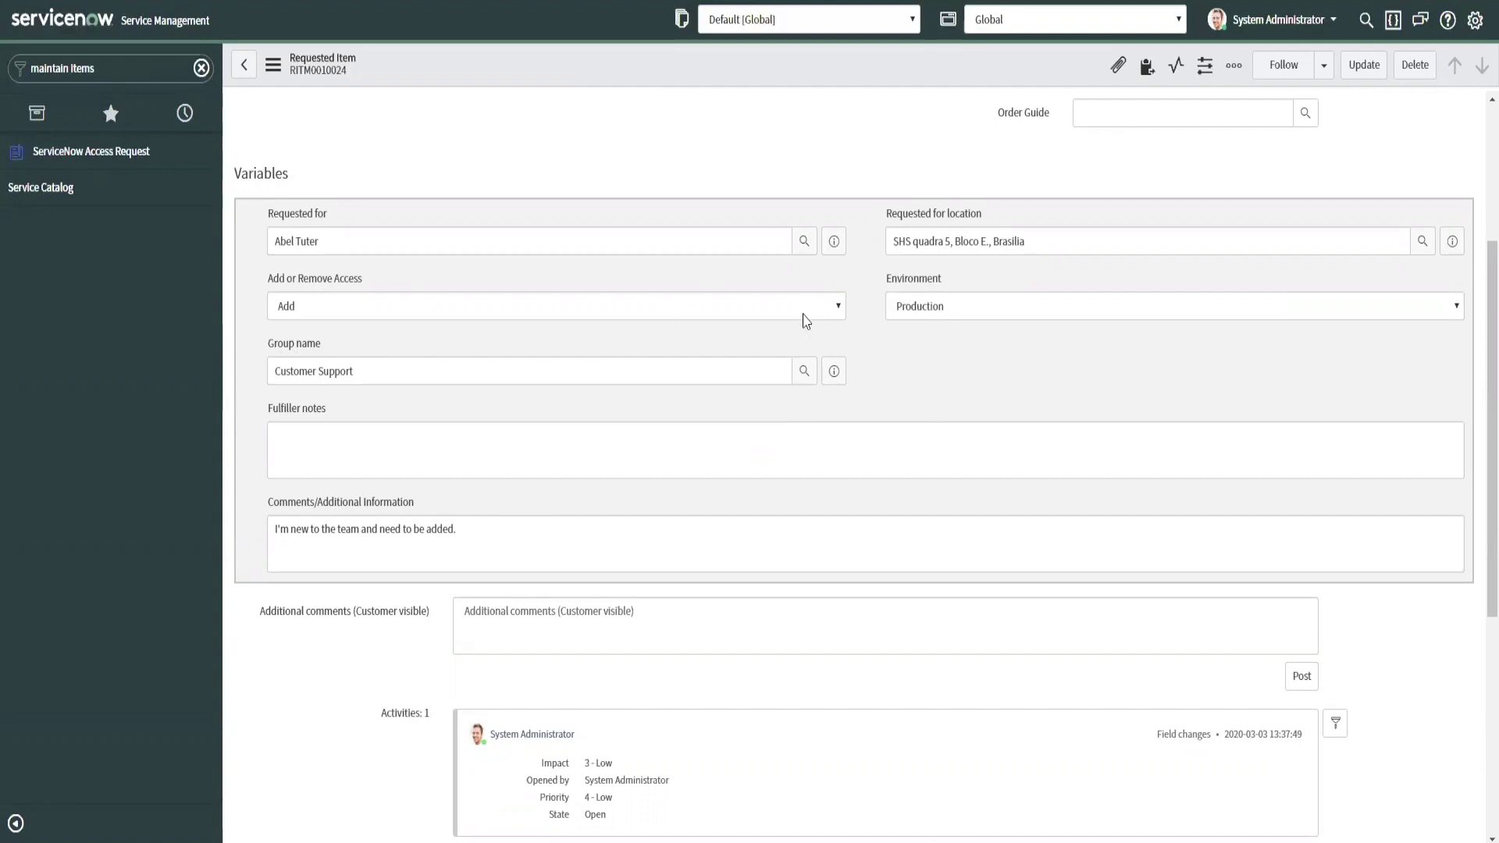
pyautogui.scroll(-5, 806, 316)
# Step: Open the catalog task, verify its variables are read-only and Fulfiller notes editable, and bring up the form menu
pyautogui.click(336, 709)
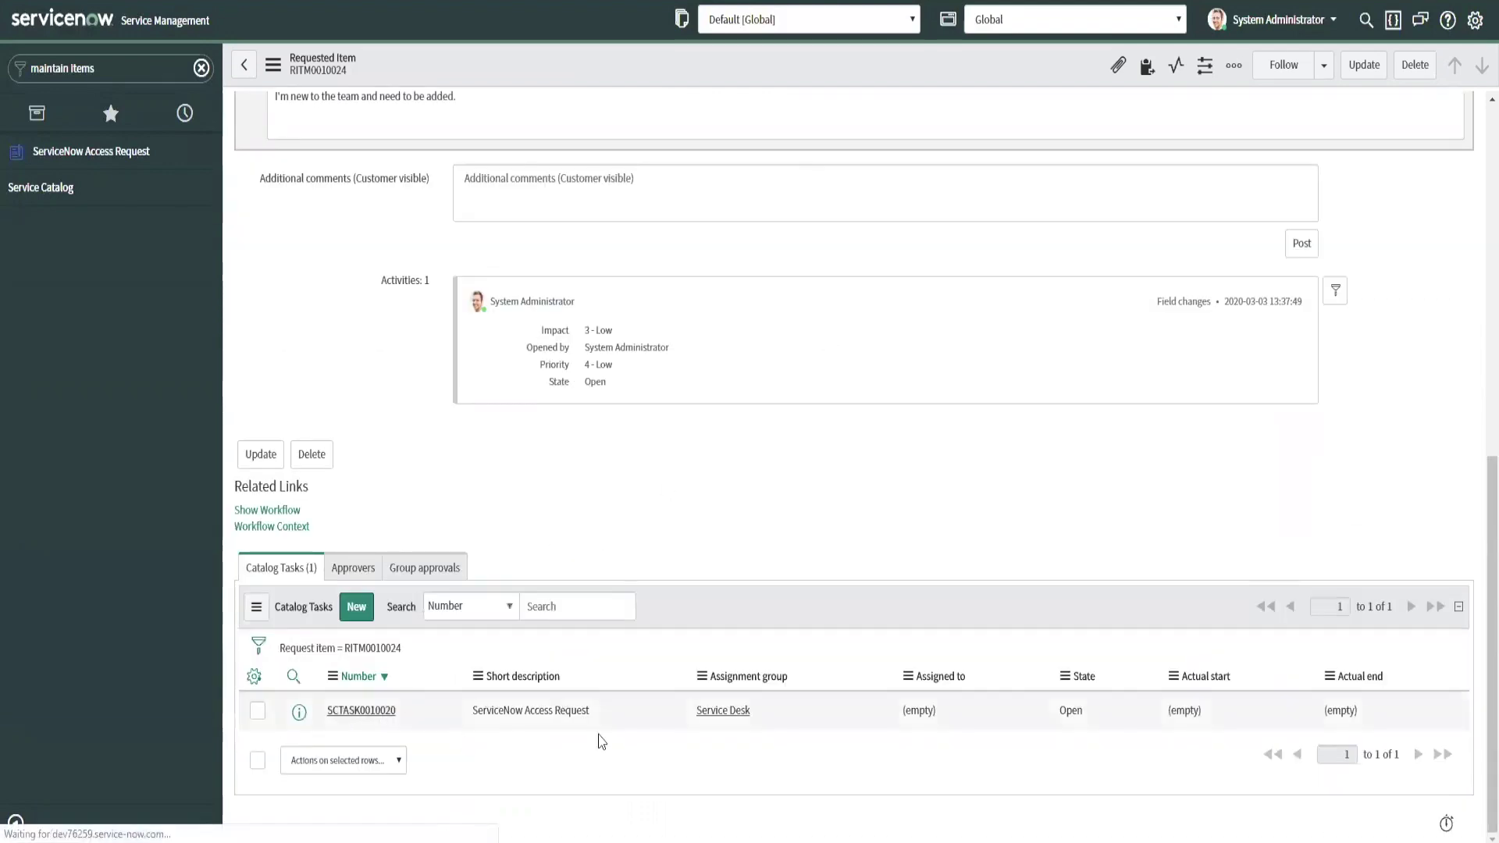
pyautogui.scroll(-6, 348, 378)
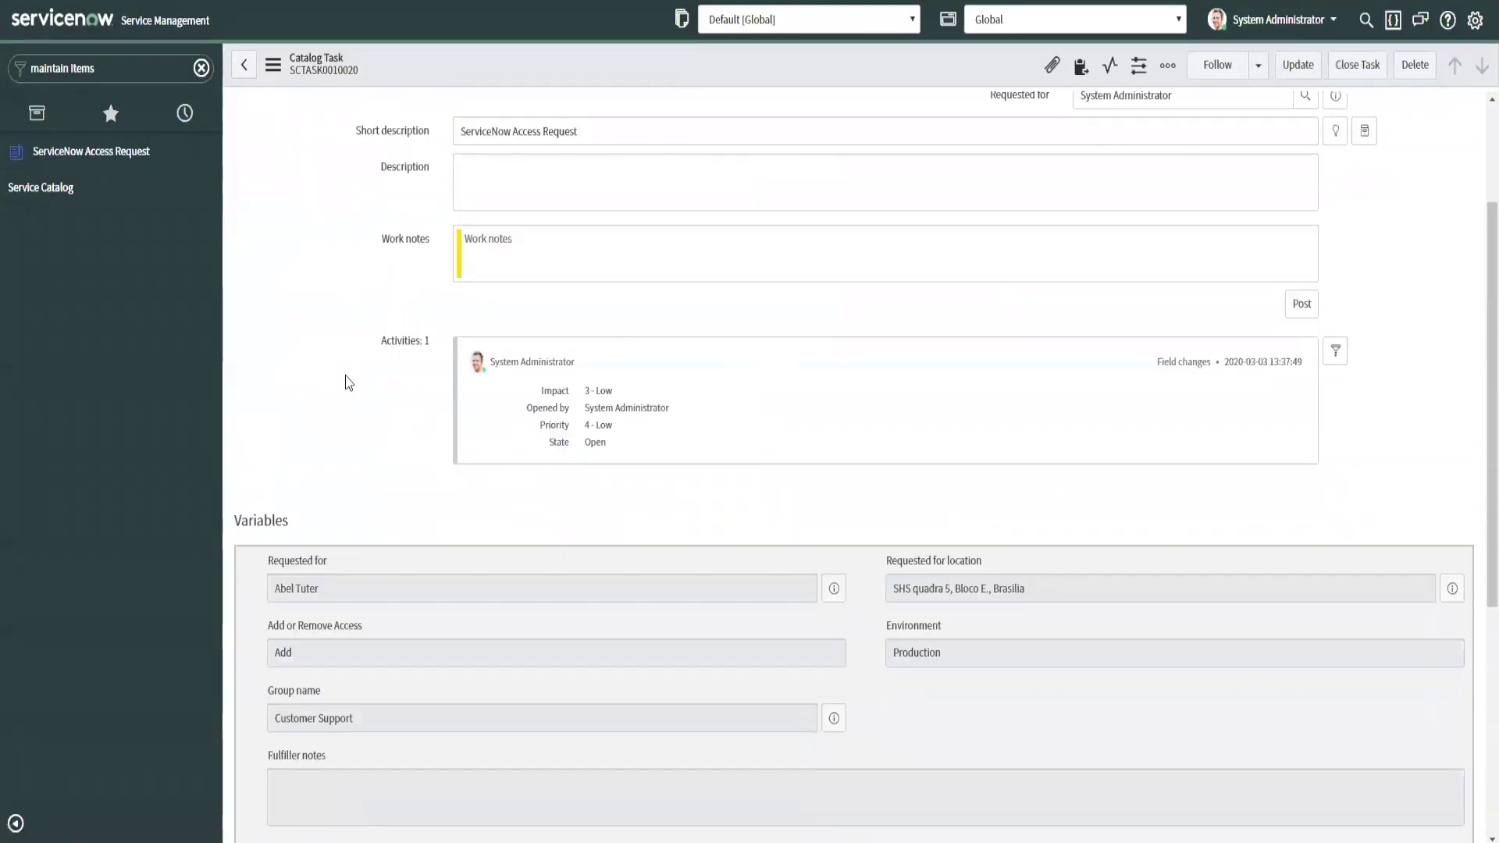
pyautogui.click(300, 439)
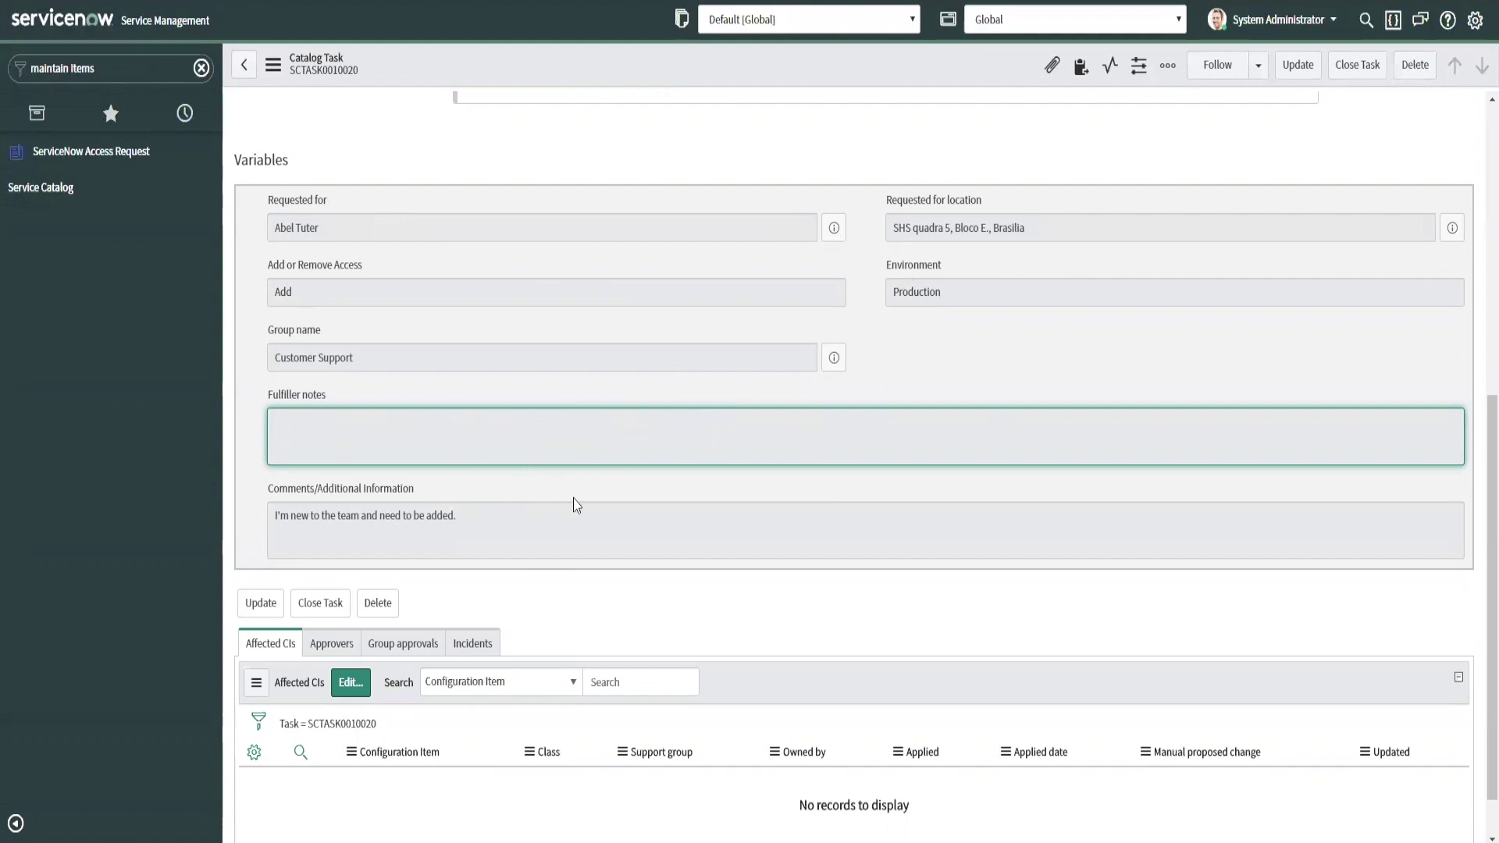
pyautogui.scroll(7, 776, 478)
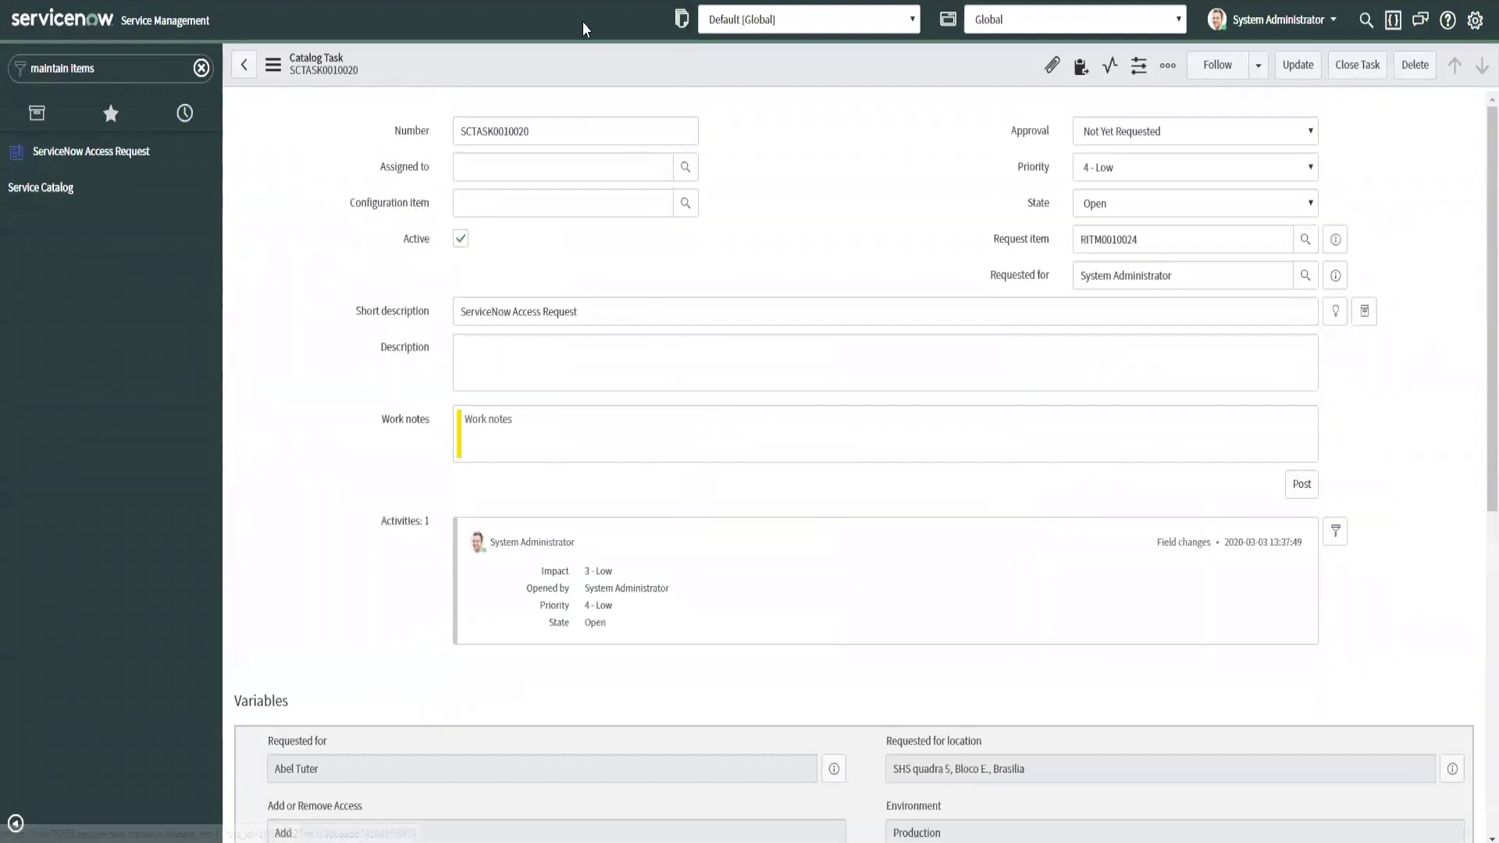
pyautogui.rightClick(548, 62)
# Step: Open the Variable Editor Readonly client script from the catalog task's client scripts
pyautogui.moveTo(617, 188)
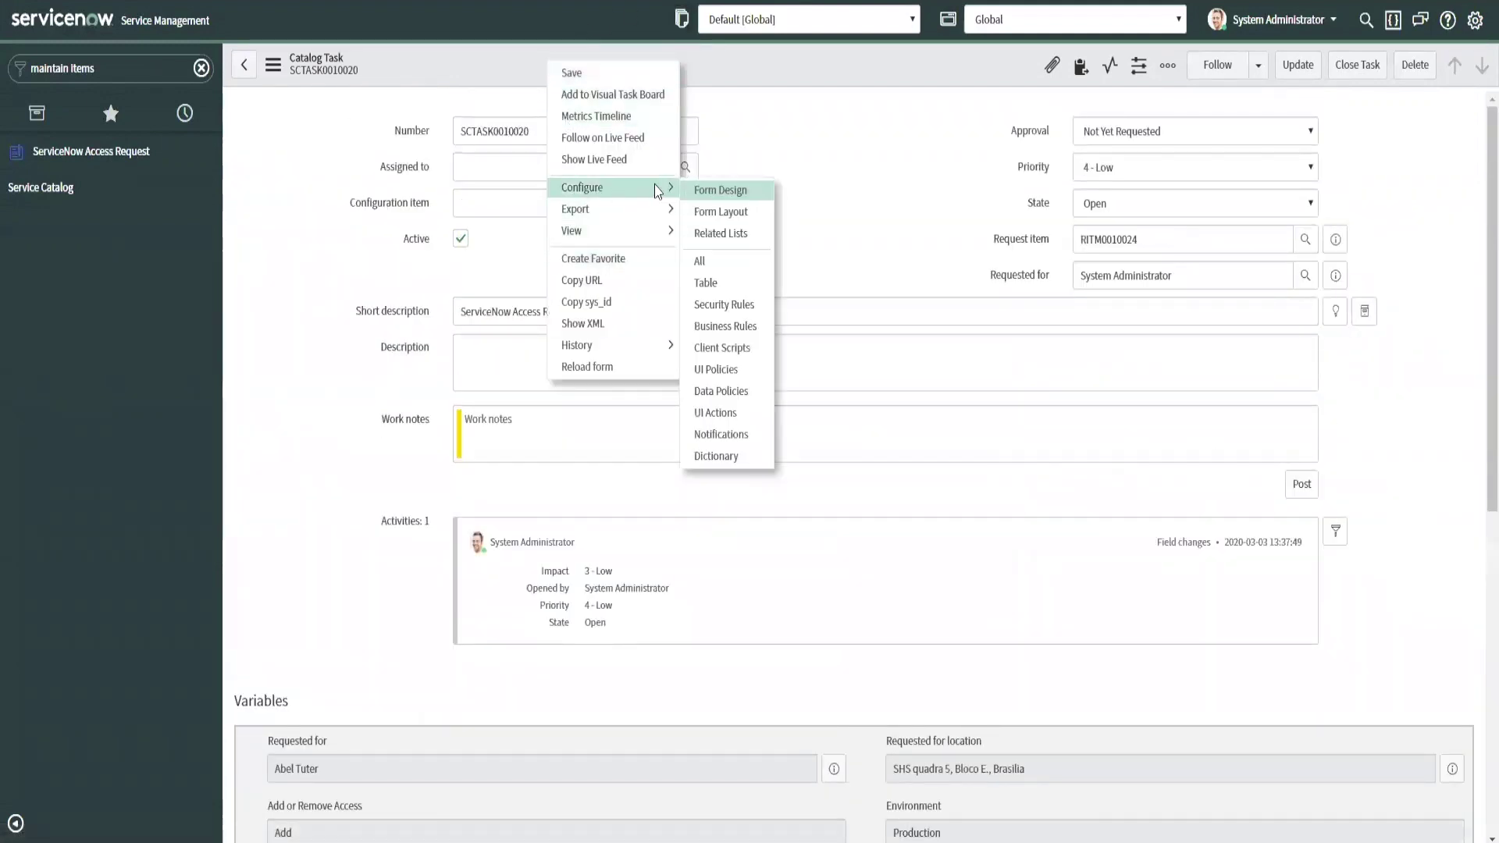
pyautogui.click(761, 348)
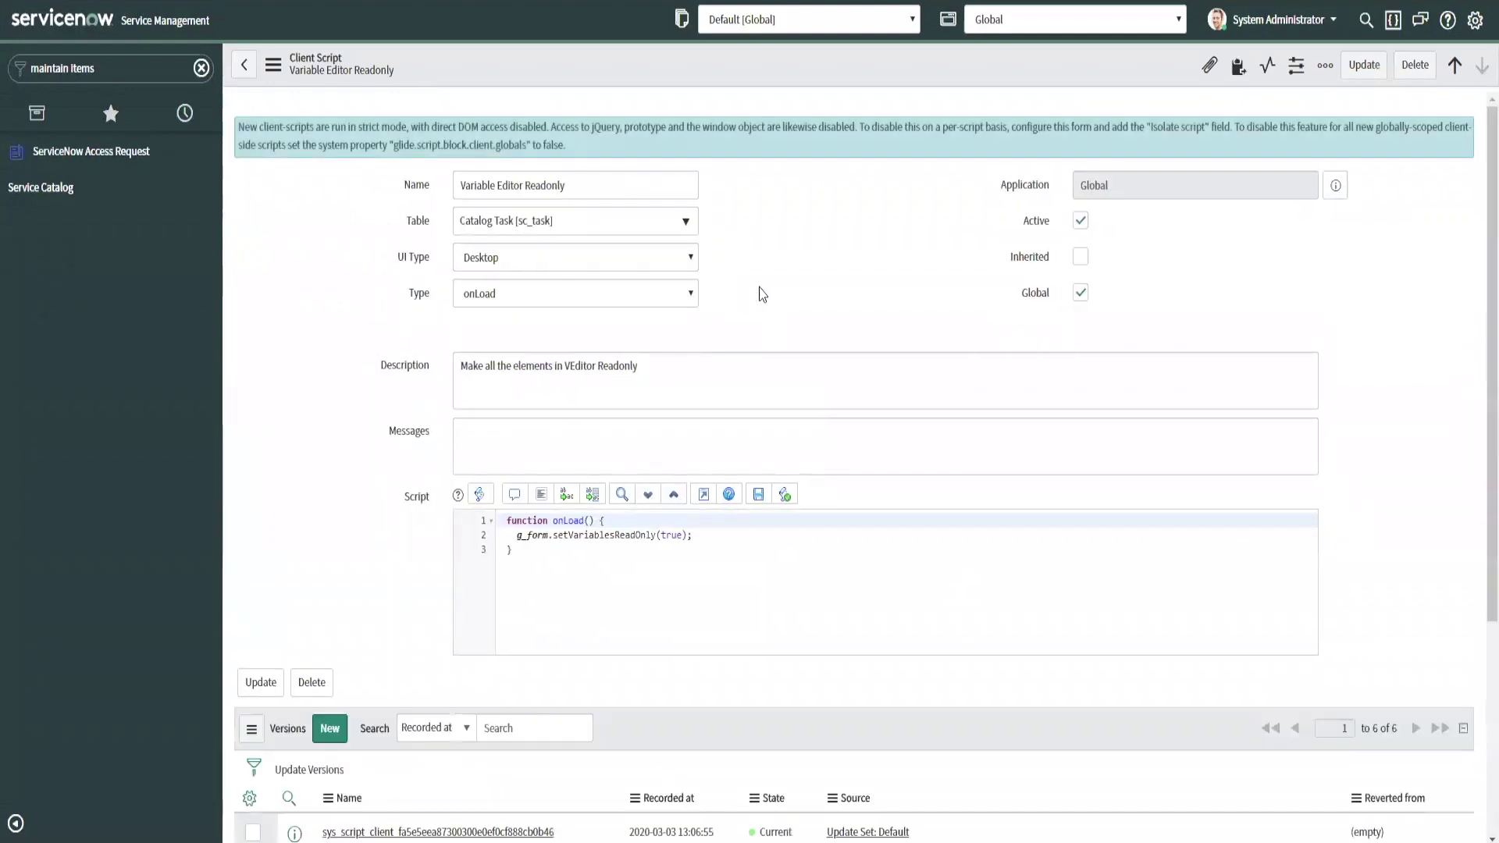
pyautogui.scroll(-1, 827, 492)
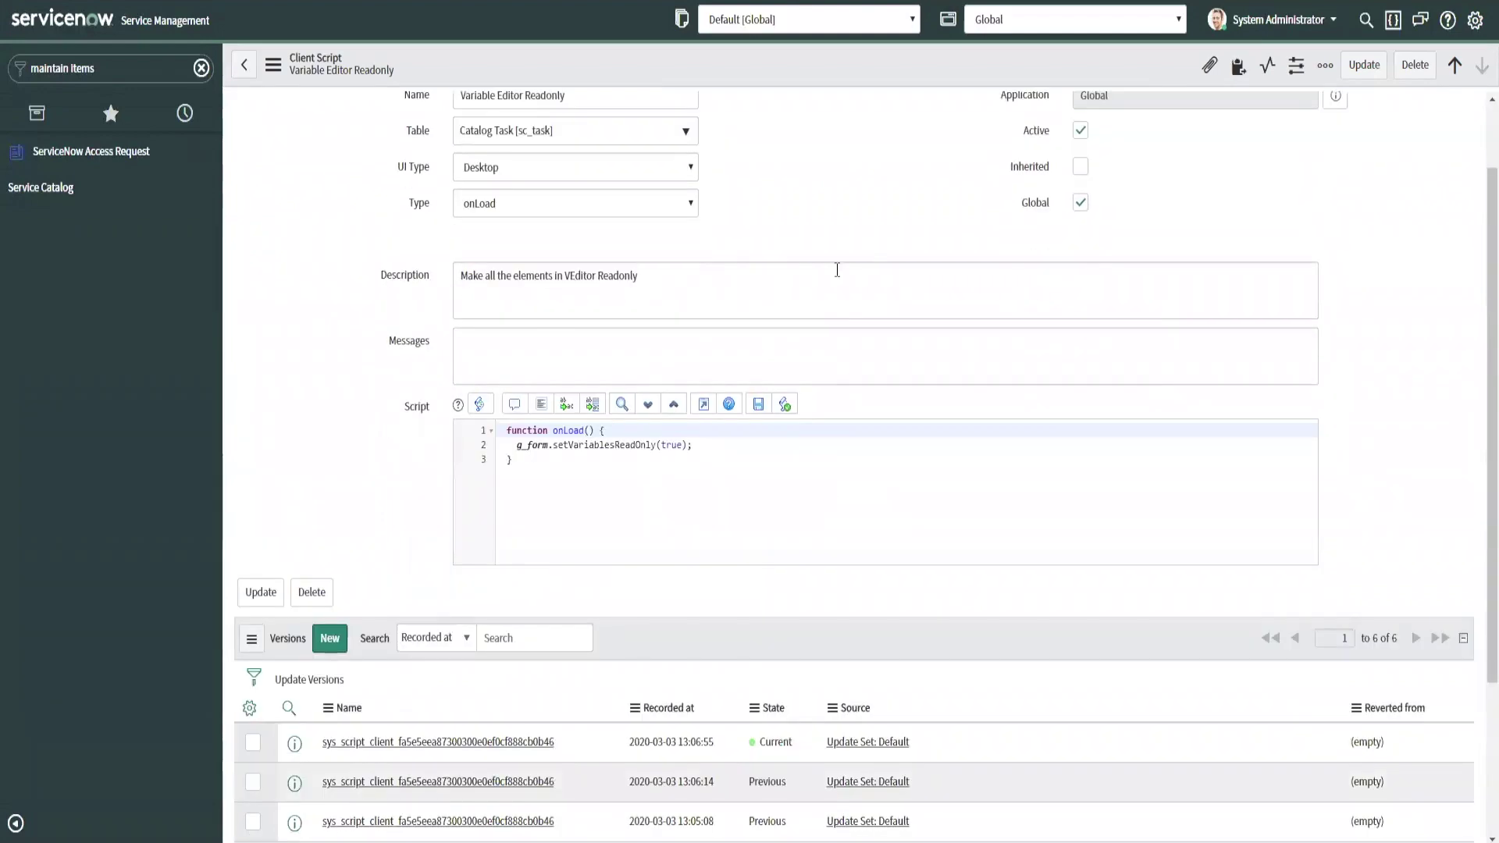
pyautogui.click(700, 448)
# Step: Copy the old eight-line onLoad function from the notes
pyautogui.scroll(-2, 1104, 522)
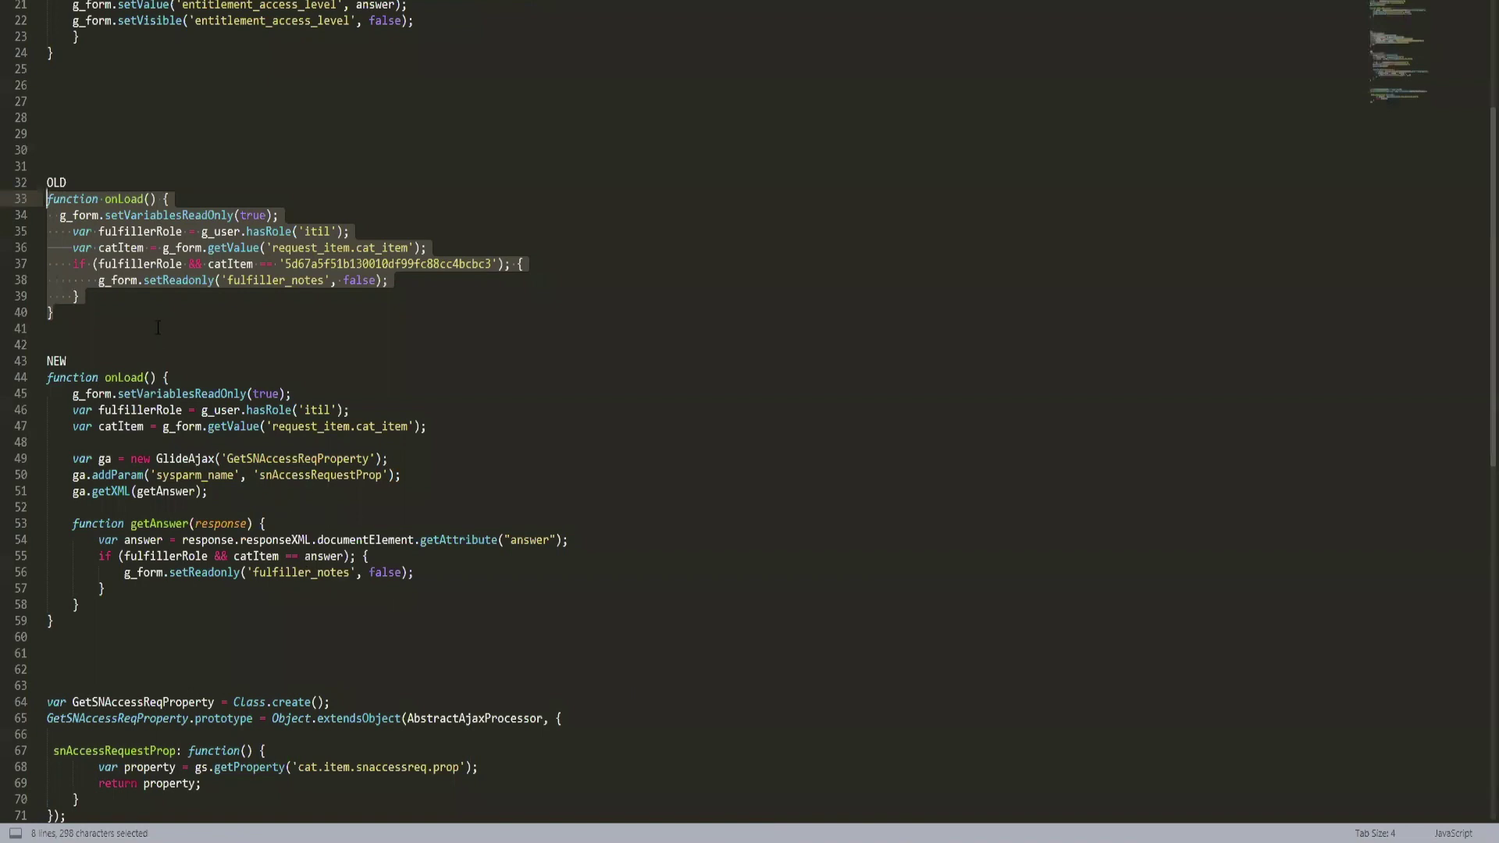
pyautogui.click(158, 328)
pyautogui.moveTo(59, 324); pyautogui.dragTo(33, 199)
pyautogui.hotkey('ctrl', 'c')
# Step: Replace the client script's contents with the copied onLoad function
pyautogui.hotkey('alt', 'Tab')
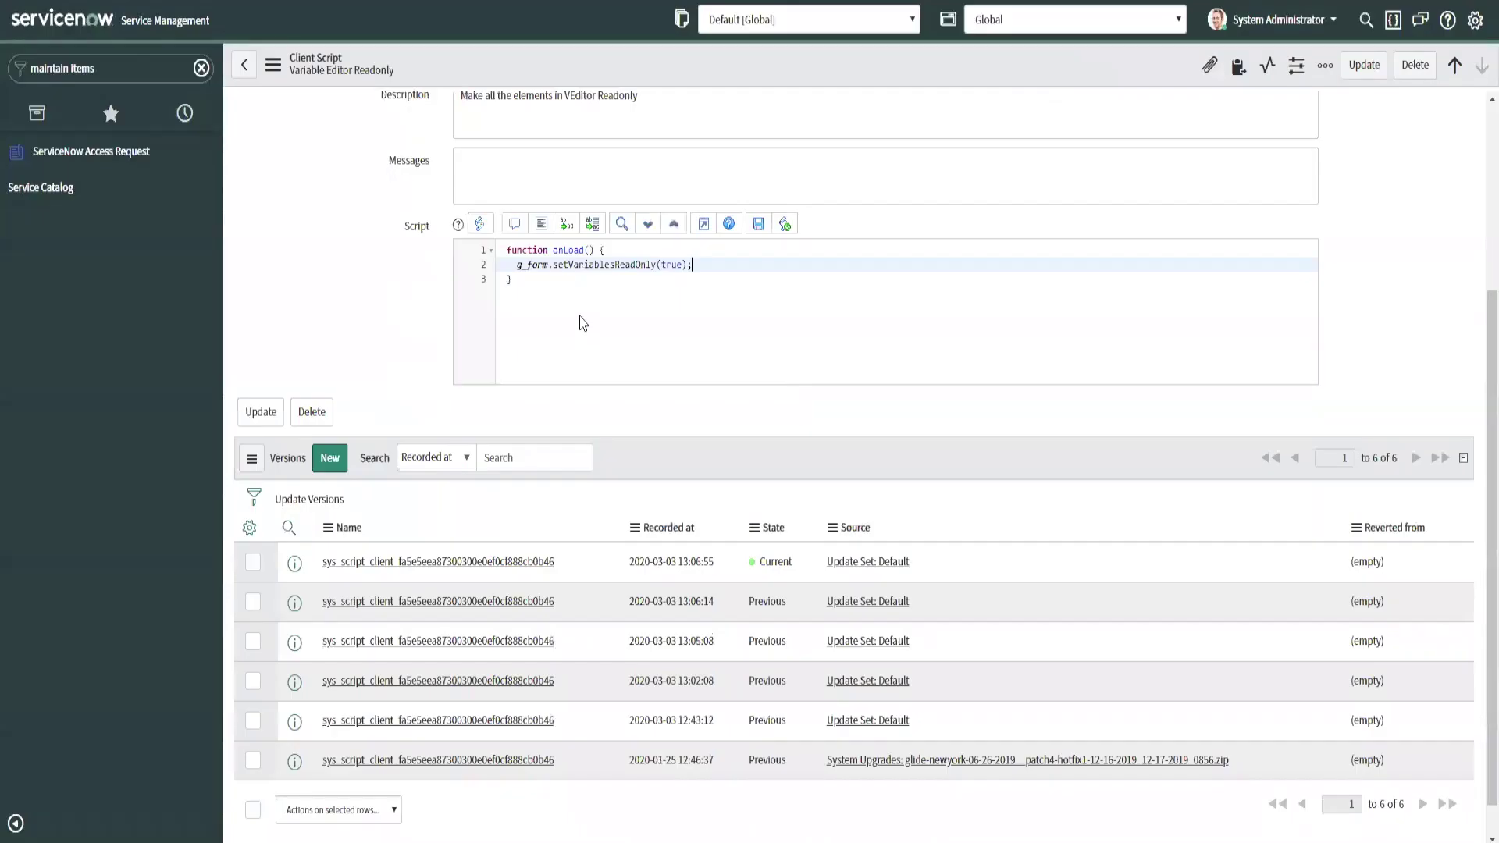
pyautogui.click(510, 302)
pyautogui.hotkey('ctrl', 'a')
pyautogui.hotkey('ctrl', 'v')
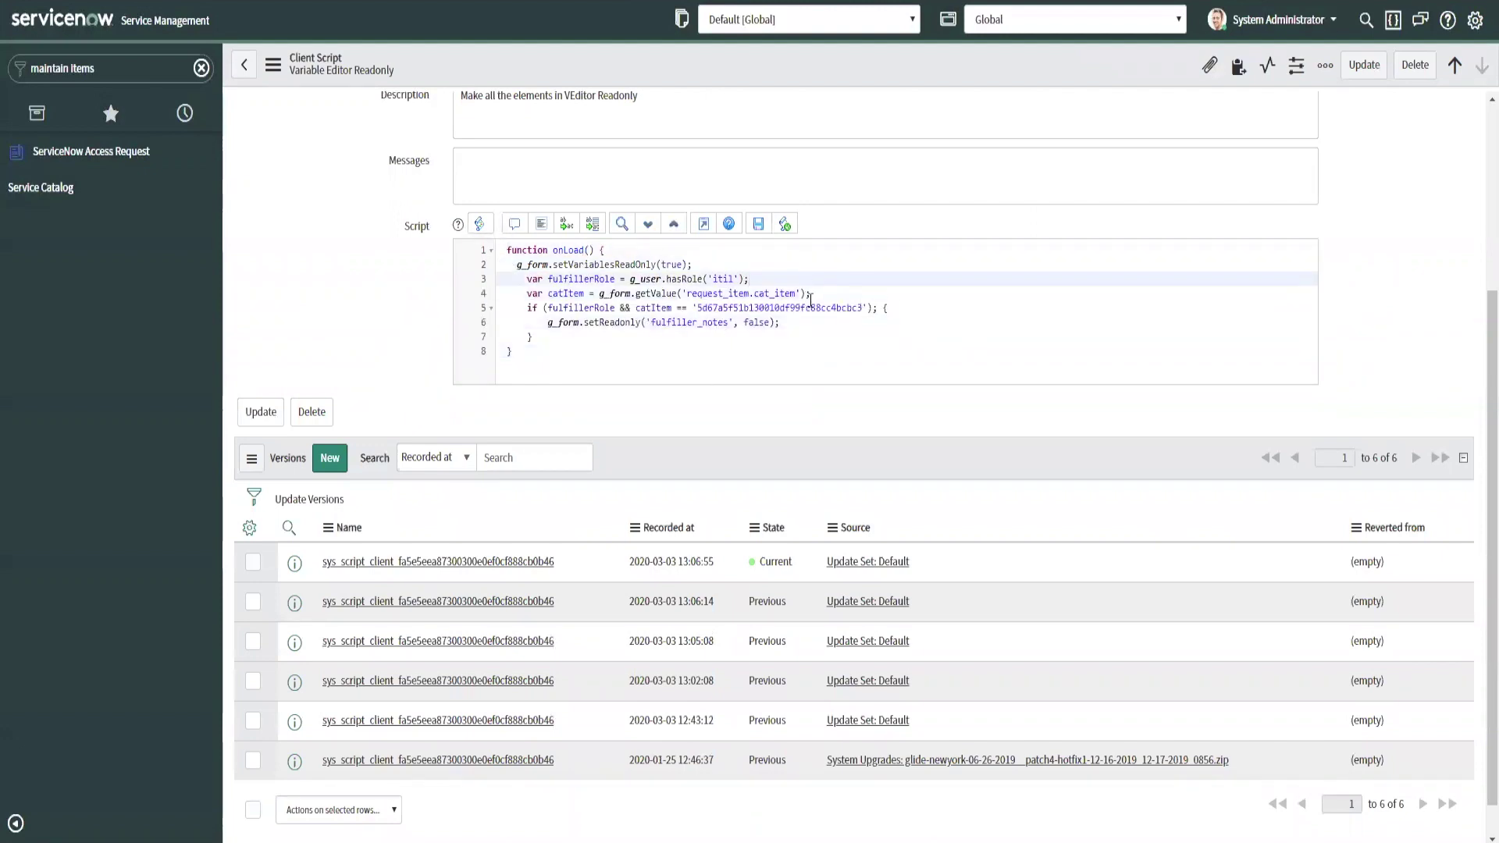
# Step: Review the fulfillerRole, cat_item and hard-coded sys_id checks, then save the script with Update
pyautogui.scroll(1, 810, 299)
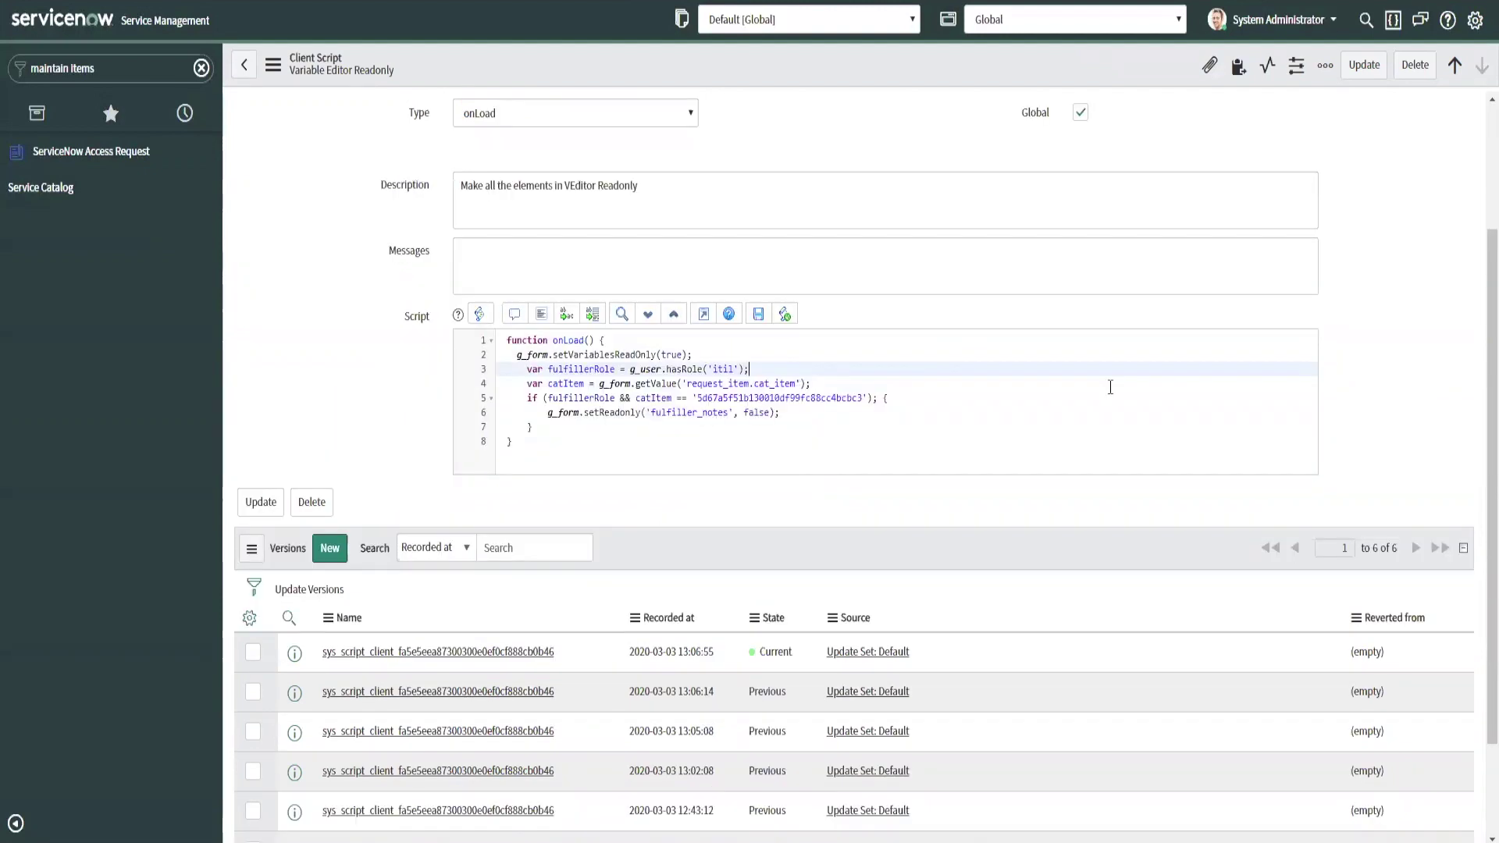
pyautogui.doubleClick(611, 371)
pyautogui.click(744, 370)
pyautogui.moveTo(760, 371); pyautogui.dragTo(713, 372)
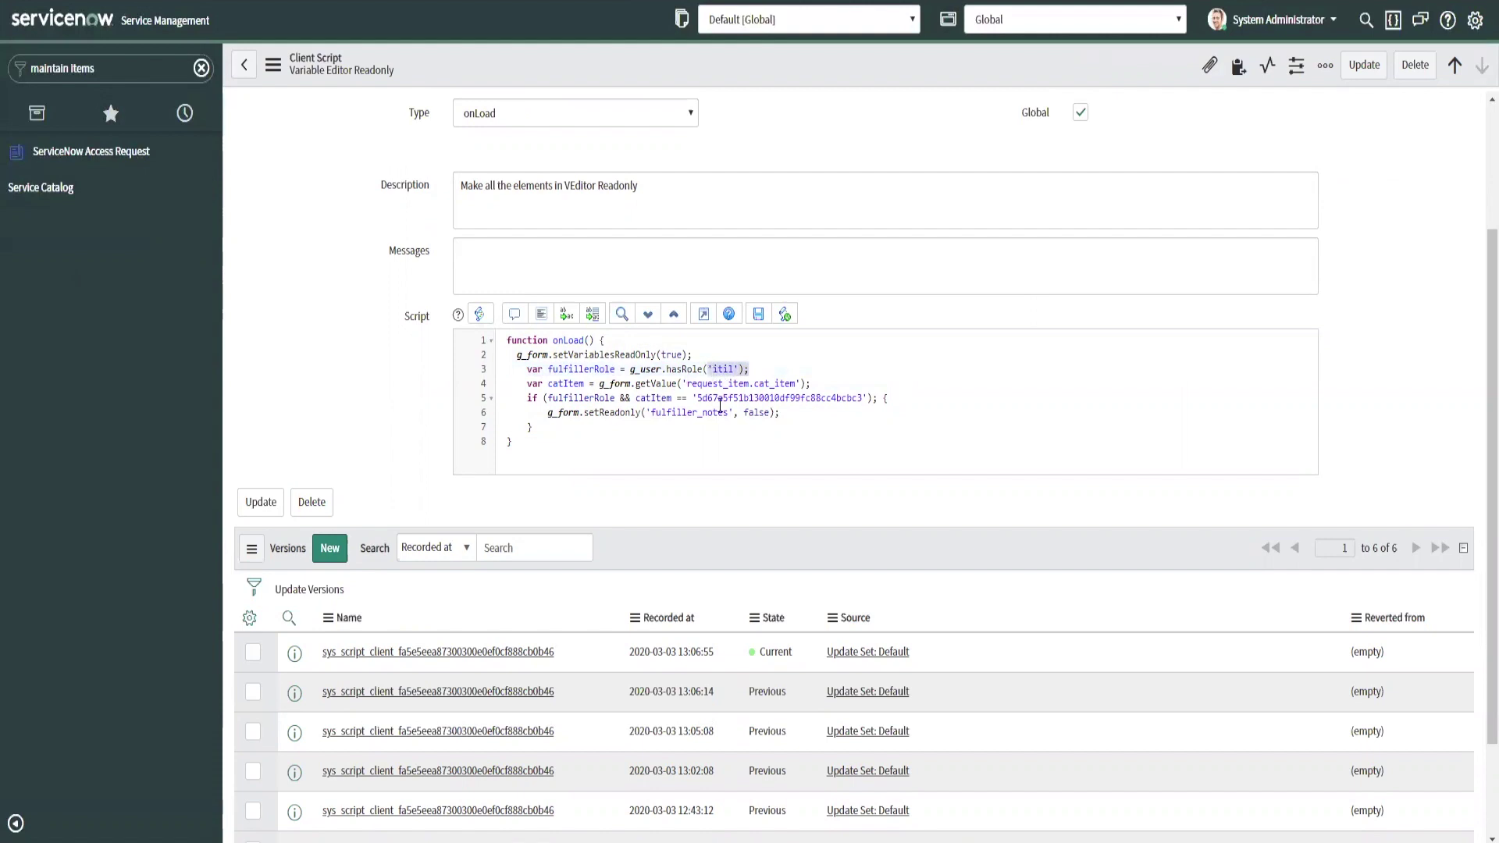
pyautogui.click(609, 384)
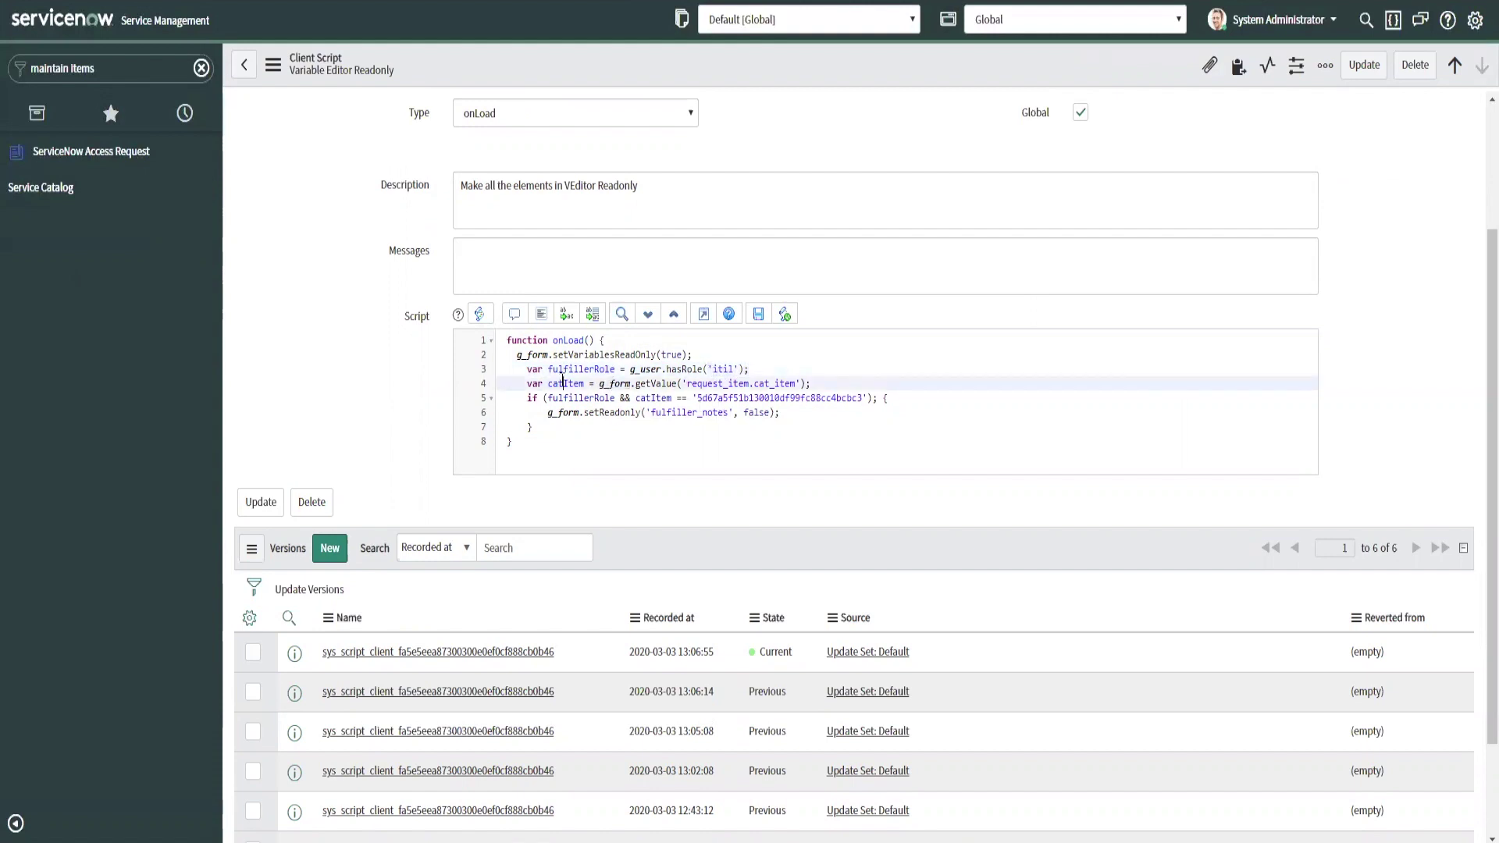
pyautogui.press('Left')
pyautogui.press('Left')
pyautogui.press('Left')
pyautogui.press('Left')
pyautogui.press('Left')
pyautogui.press('Left')
pyautogui.press('Left')
pyautogui.press('Left')
pyautogui.press('Left')
pyautogui.click(759, 383)
pyautogui.moveTo(795, 383); pyautogui.dragTo(754, 383)
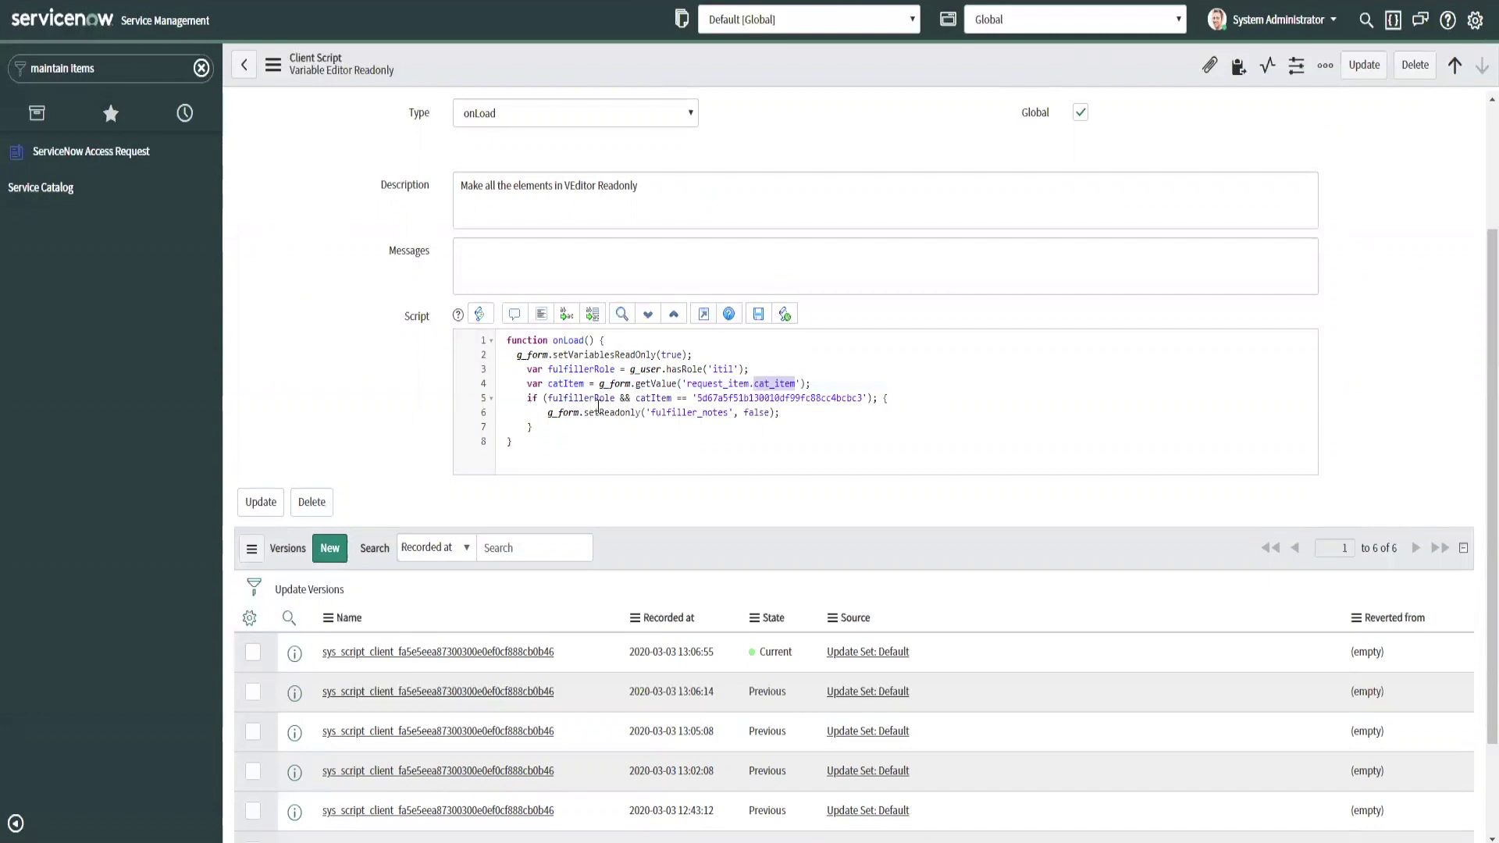
pyautogui.moveTo(616, 398); pyautogui.dragTo(550, 402)
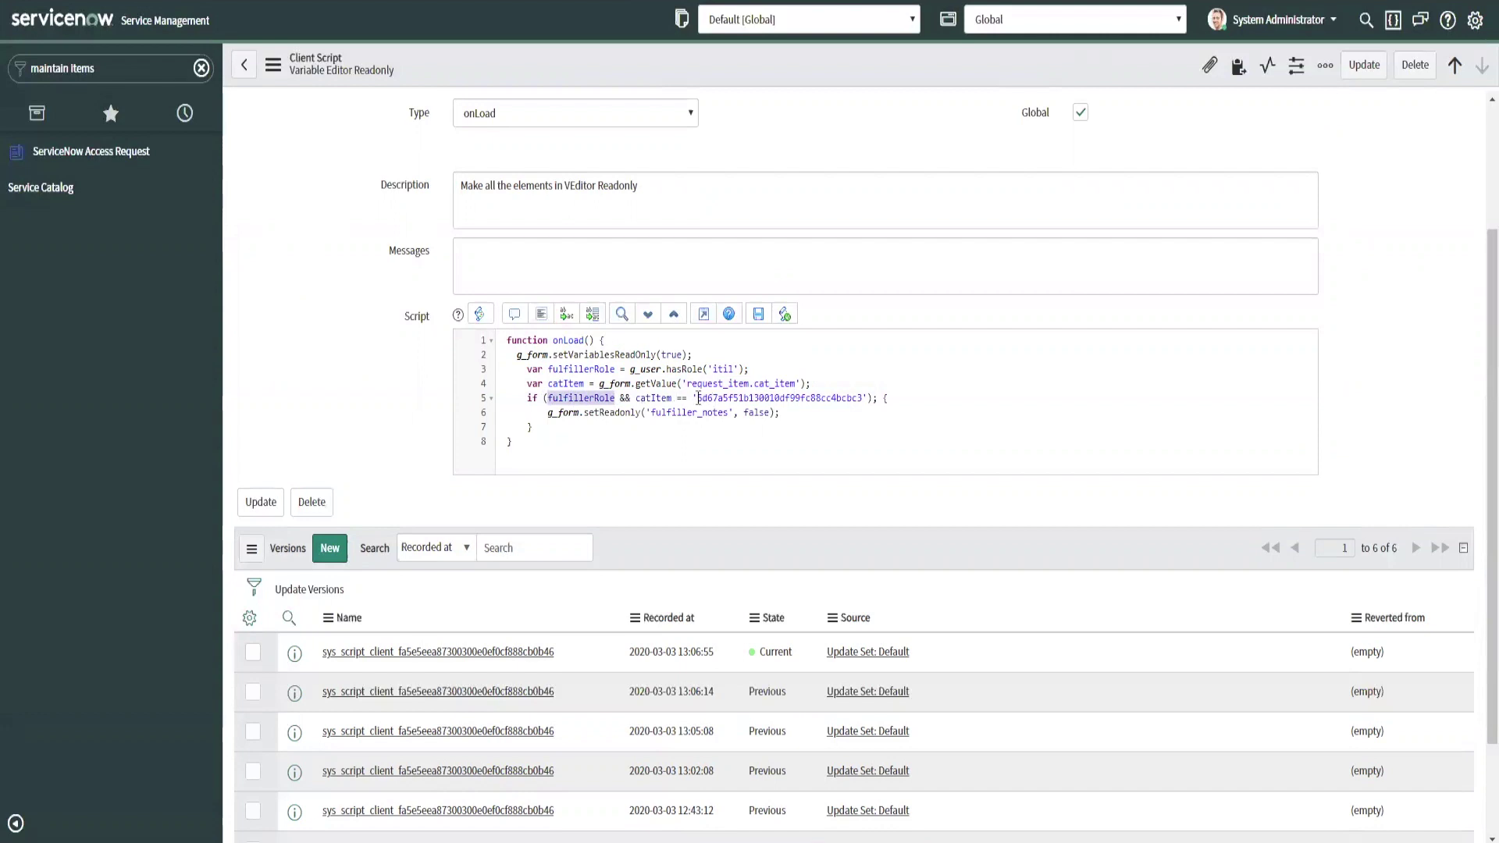
pyautogui.moveTo(697, 398); pyautogui.dragTo(863, 403)
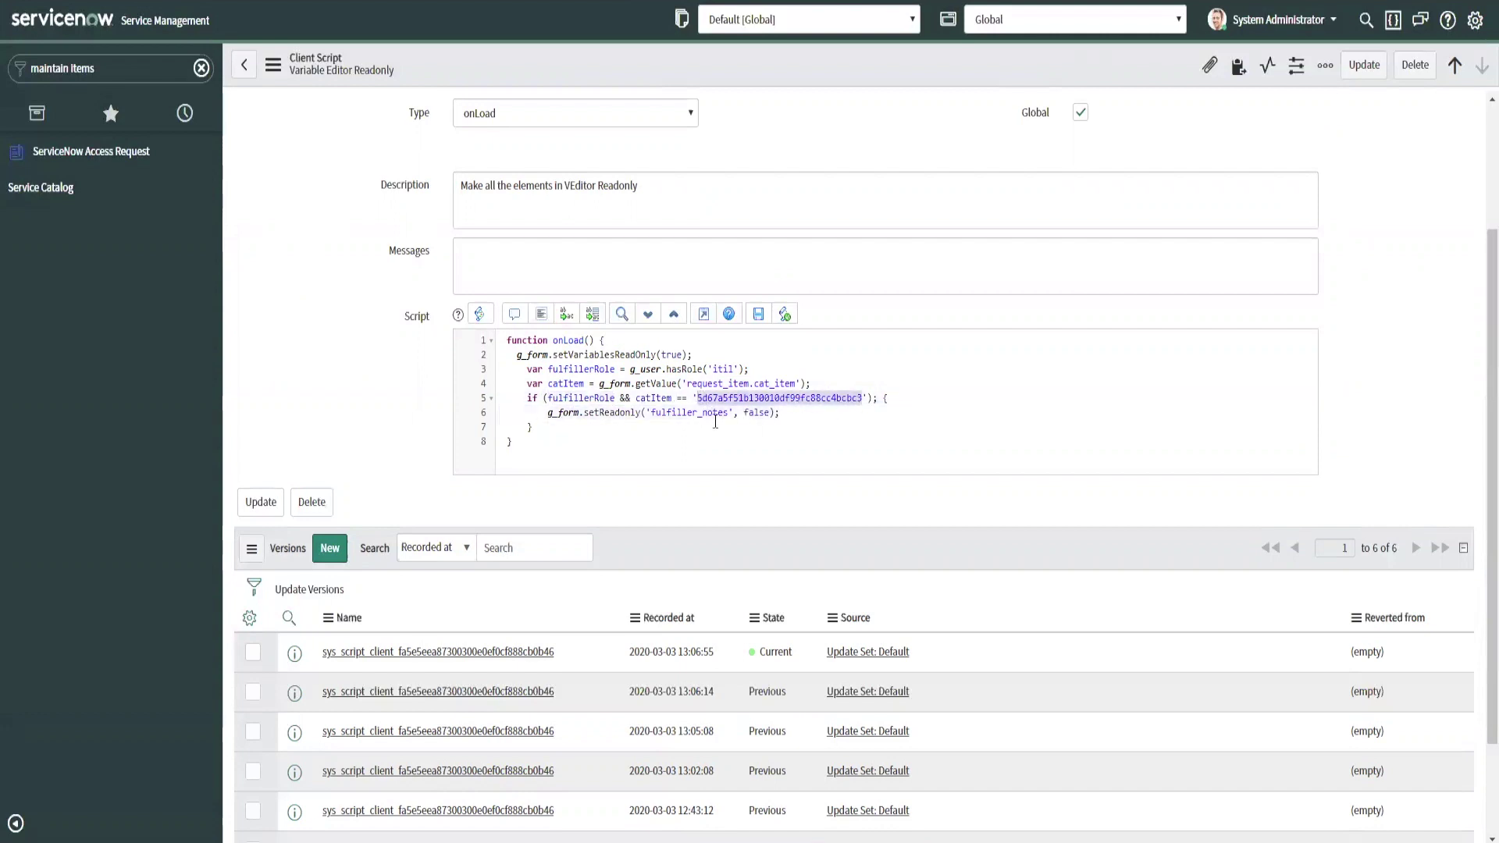
pyautogui.click(647, 413)
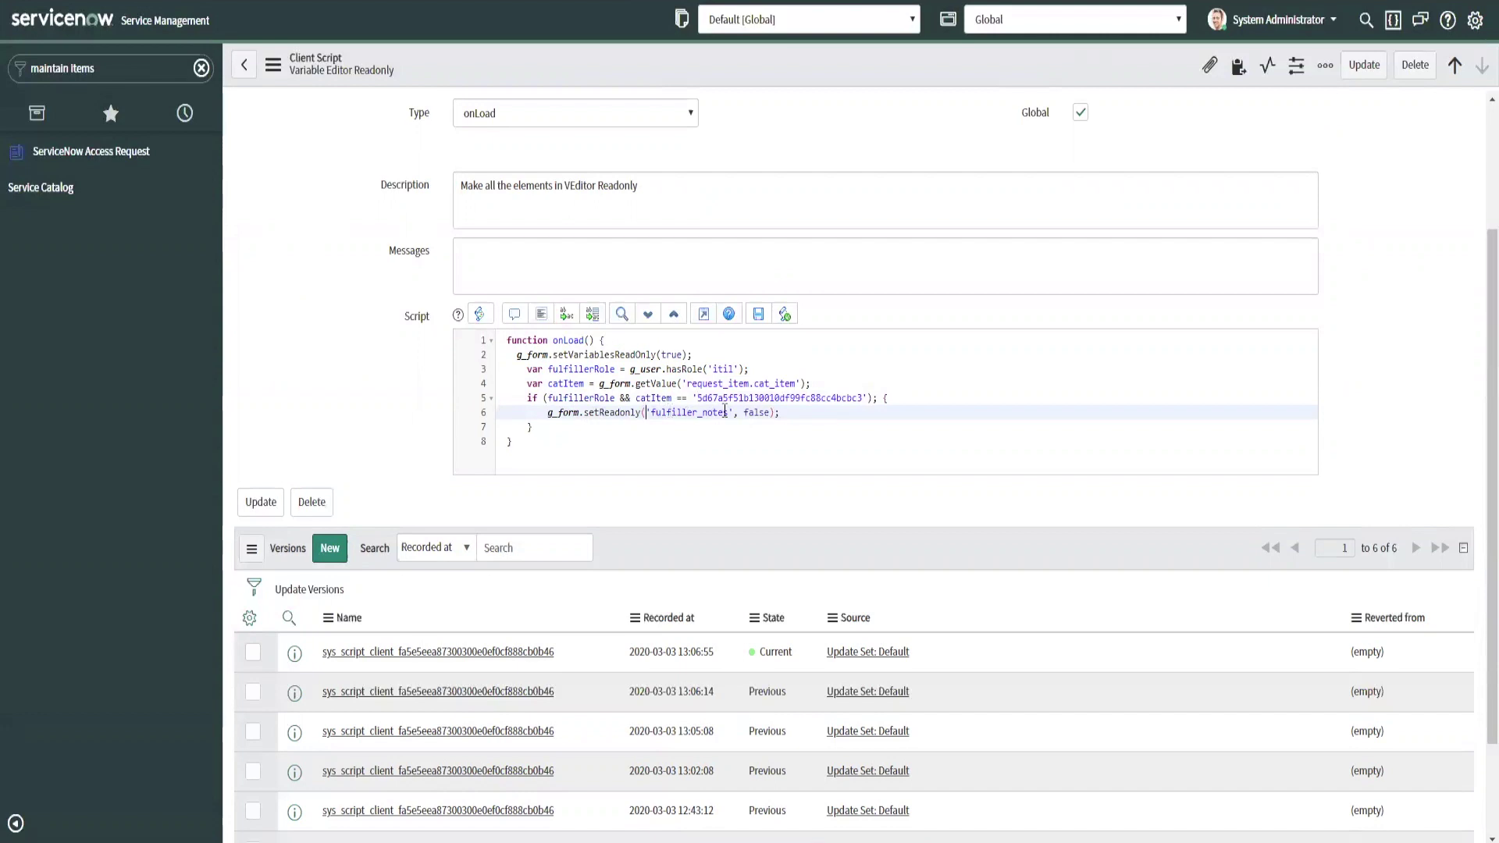
pyautogui.click(1364, 65)
# Step: Pick the requester and the Customer Support group on the order form
pyautogui.click(742, 281)
pyautogui.click(199, 466)
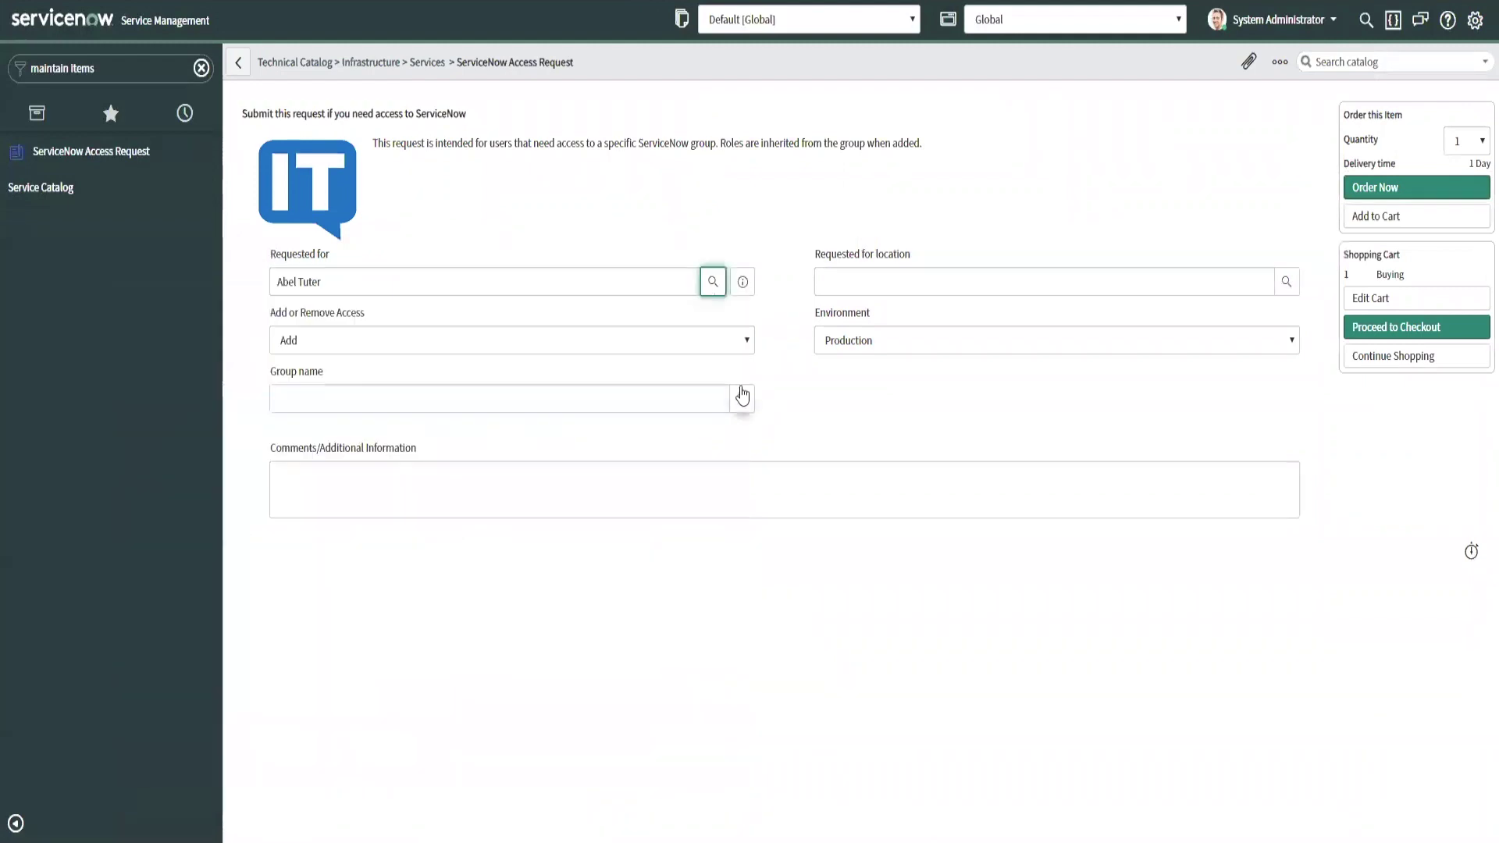
pyautogui.click(742, 398)
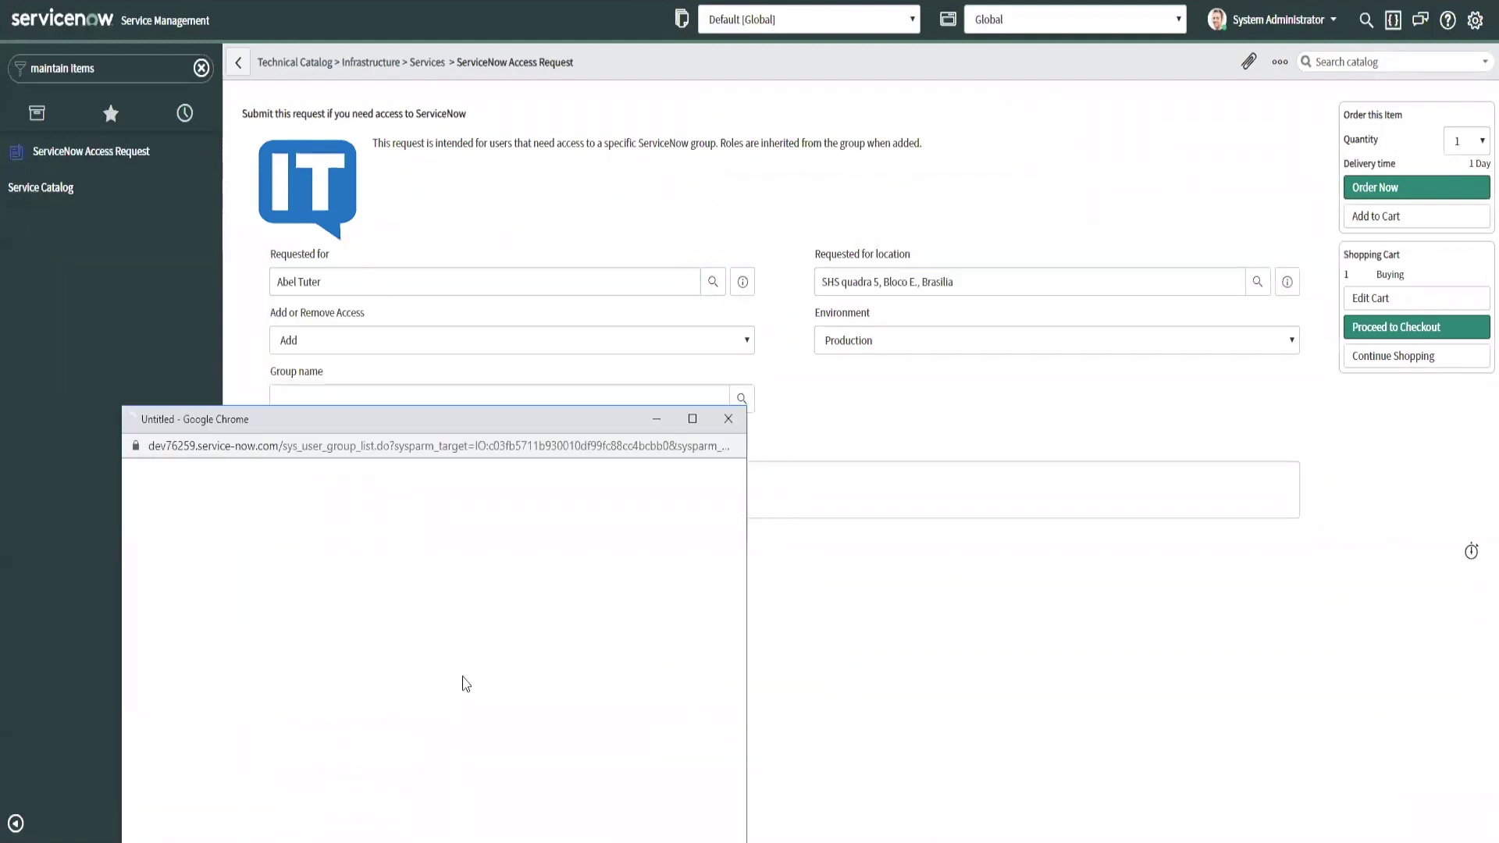
pyautogui.click(201, 820)
# Step: Write a comment saying access is needed as a new member of the team
pyautogui.click(442, 493)
pyautogui.write('Need acce')
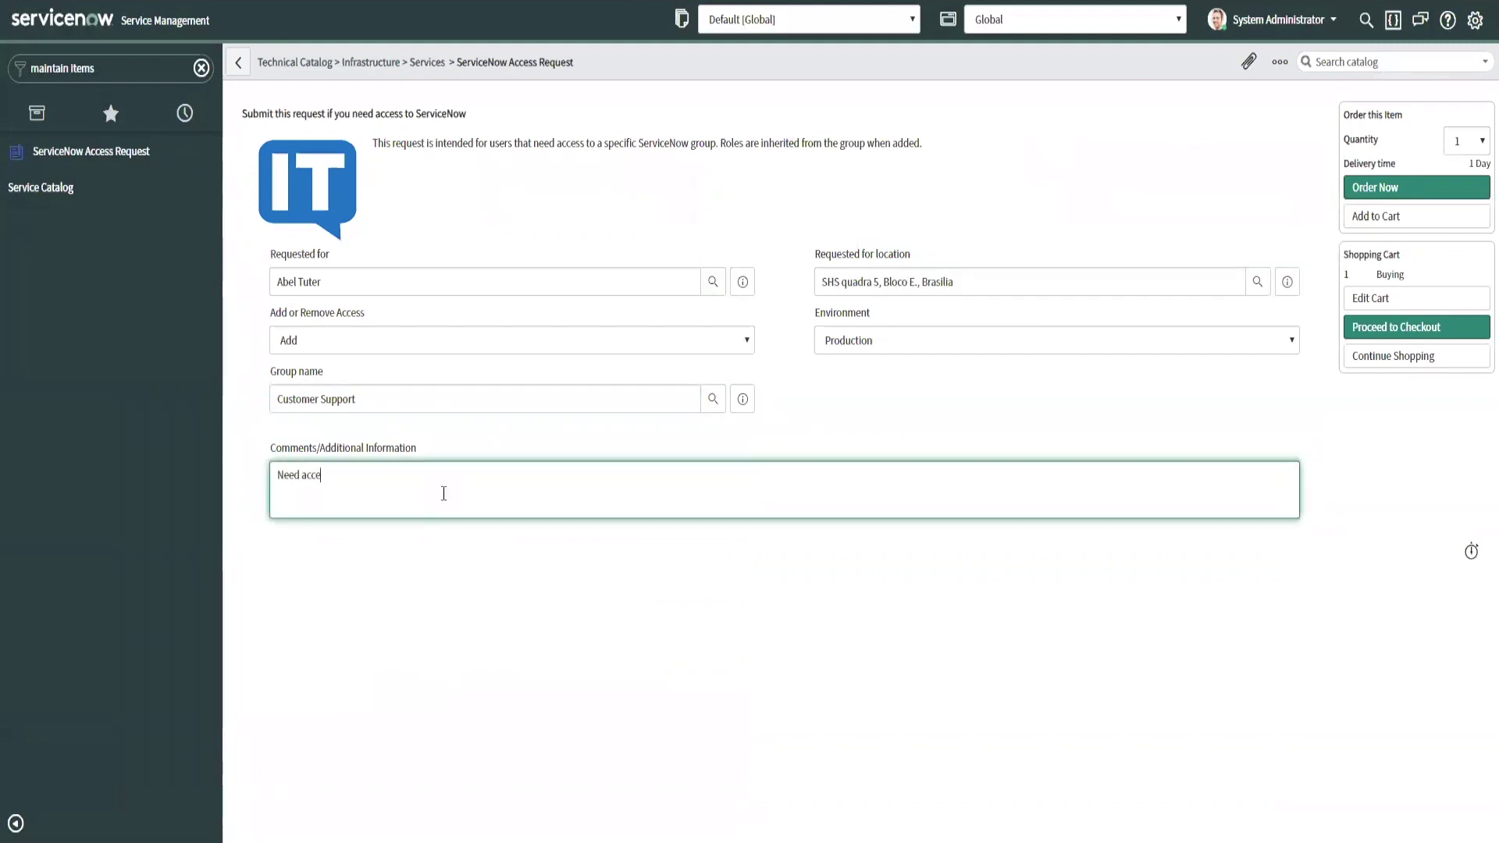
pyautogui.write('ss ')
pyautogui.write(" I'm a new member of the twe")
pyautogui.write('m.')
# Step: Submit the order as REQ0010125 and open RITM0010025 down to its Catalog Tasks list
pyautogui.click(1368, 193)
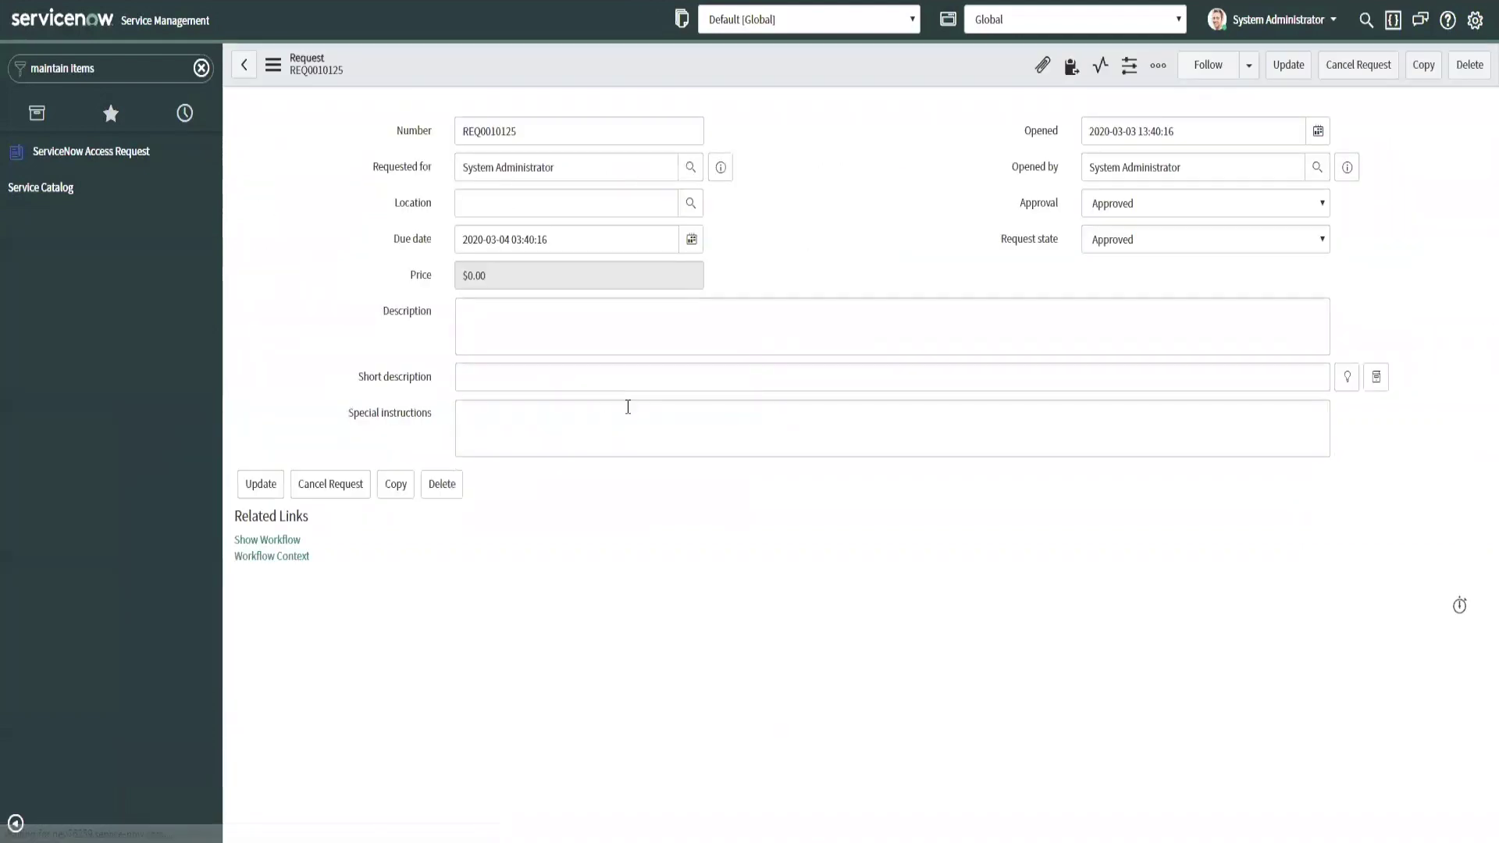
pyautogui.scroll(-1, 942, 342)
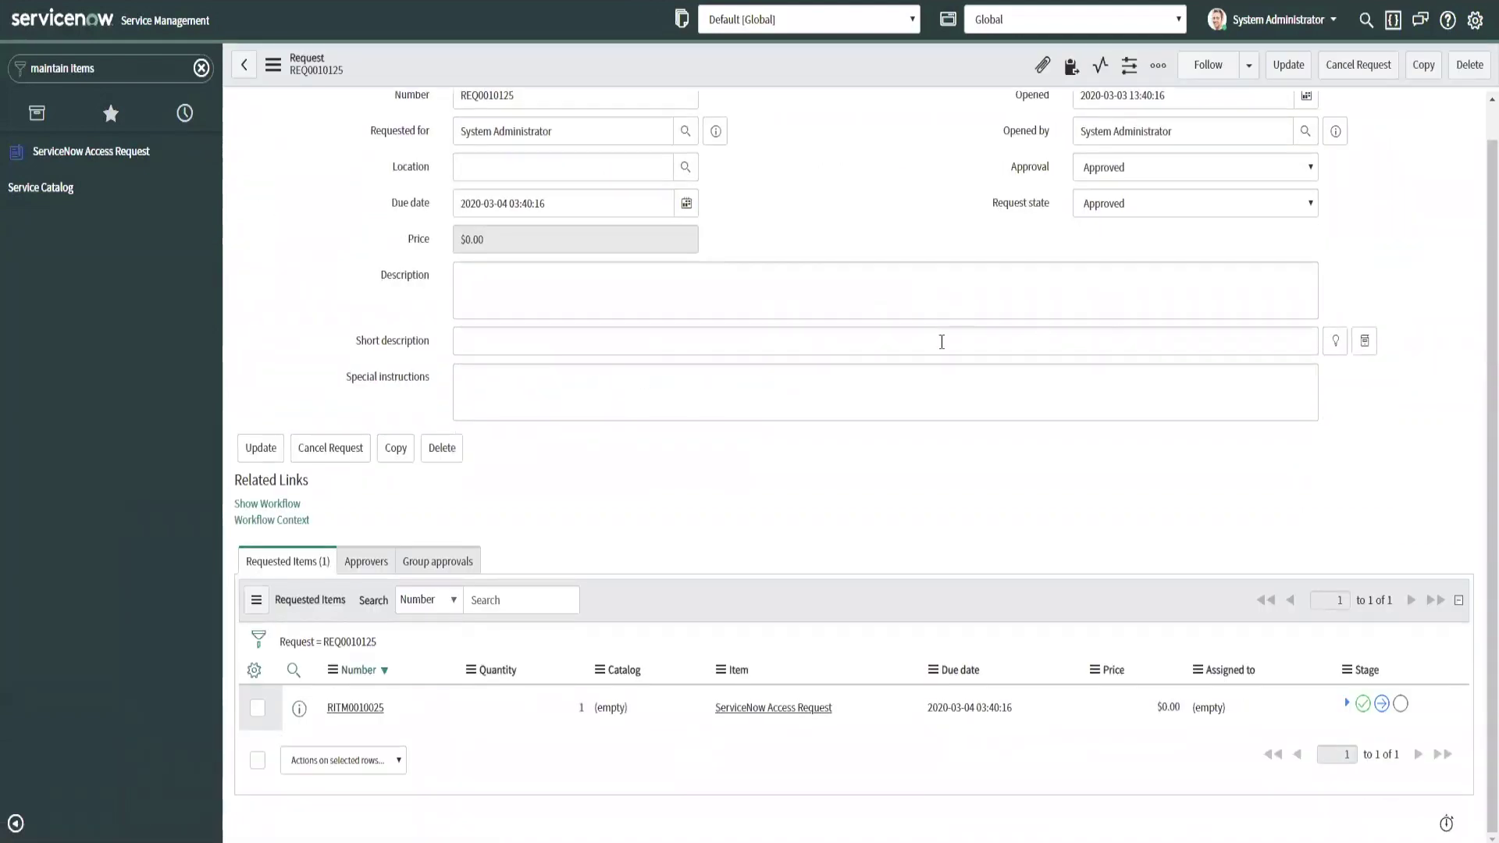
pyautogui.click(373, 709)
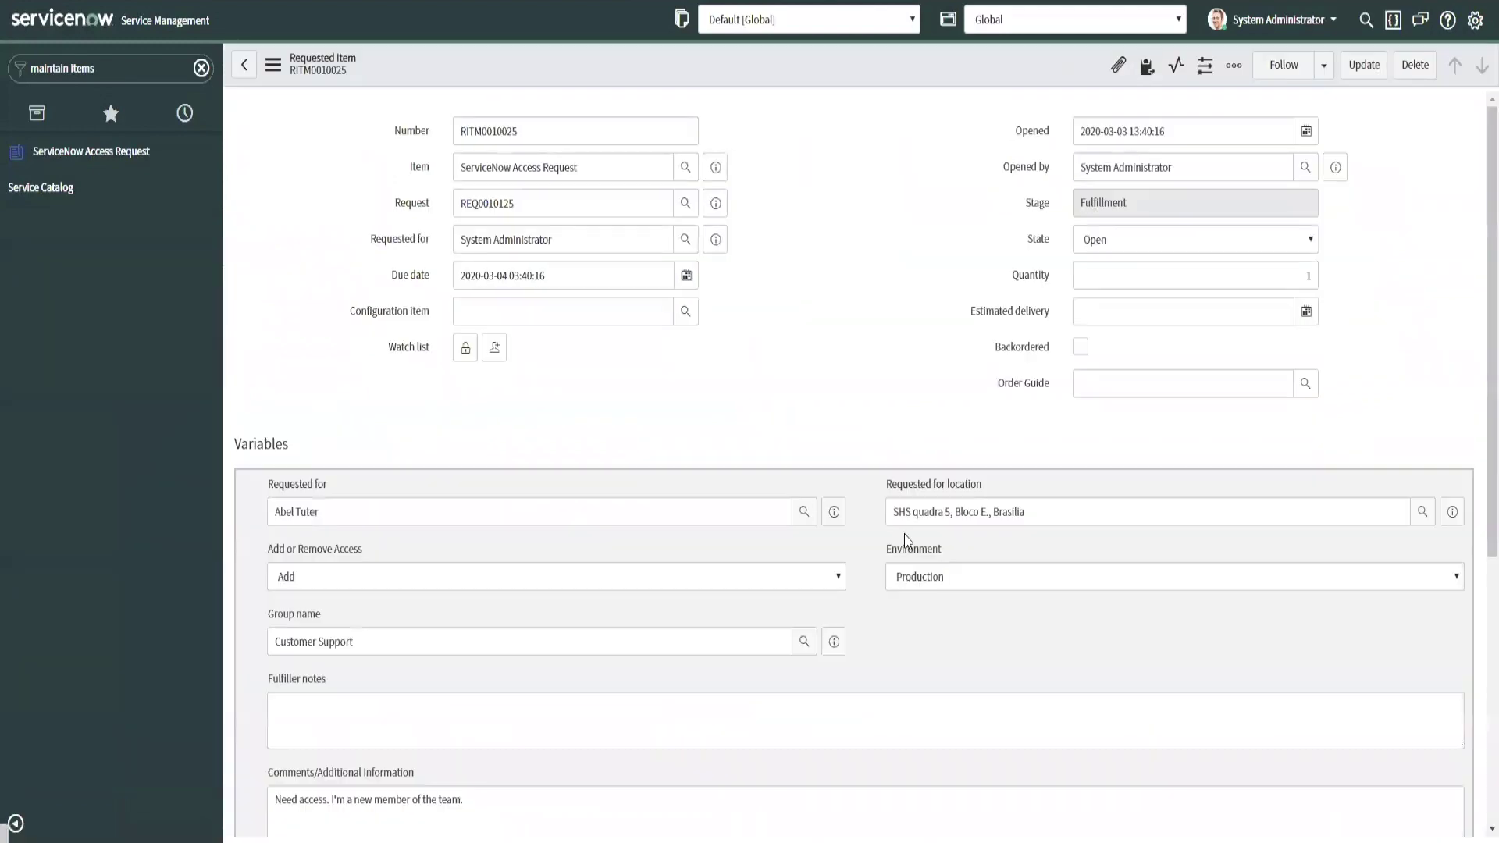
pyautogui.scroll(-2, 917, 535)
pyautogui.scroll(-6, 426, 550)
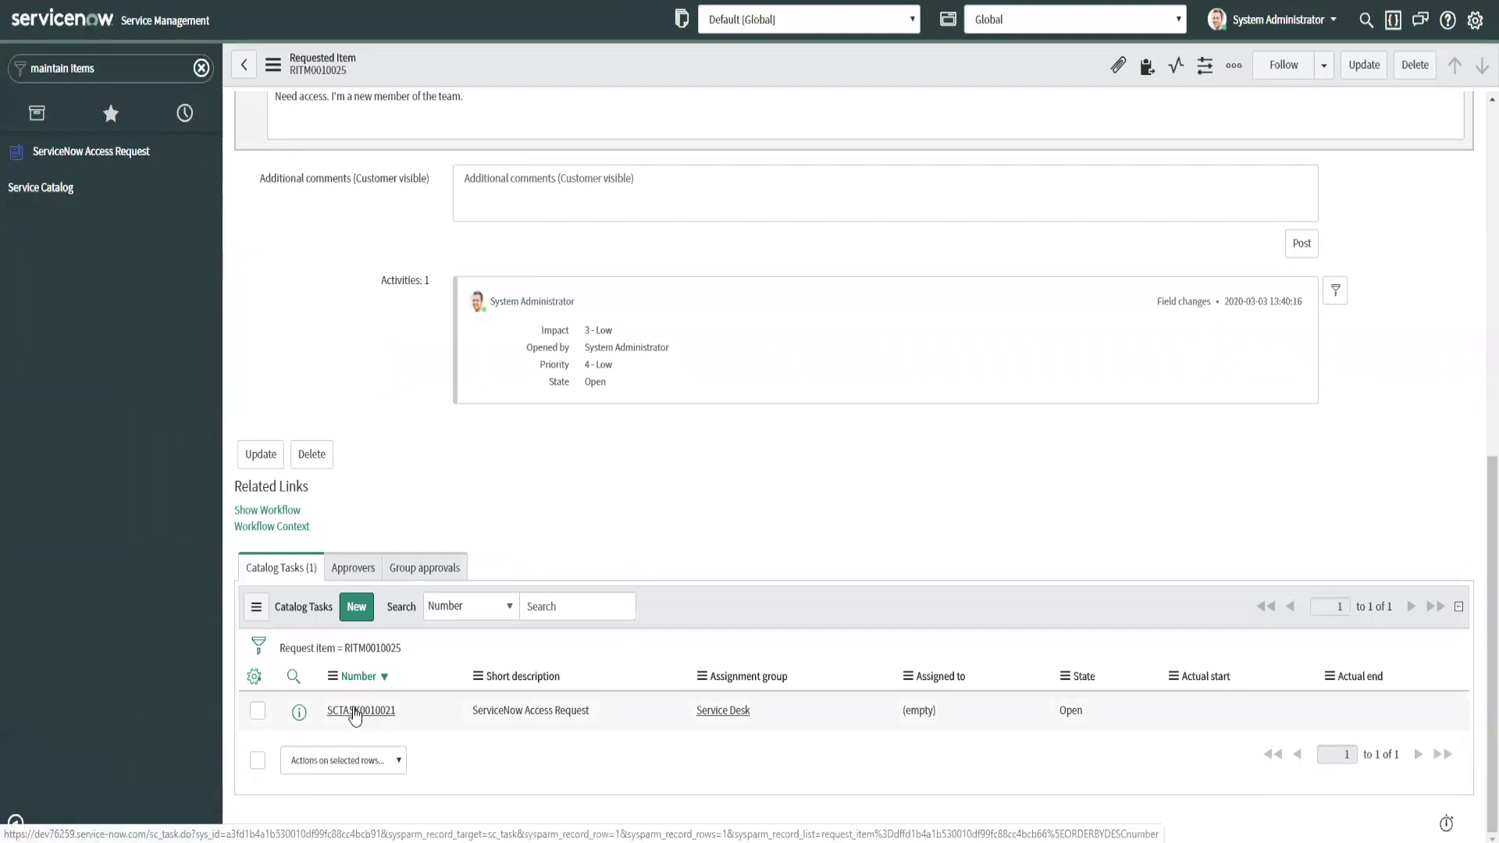
# Step: Open SCTASK0010021 and note granted access in the editable Fulfiller notes
pyautogui.click(351, 711)
pyautogui.scroll(-7, 789, 452)
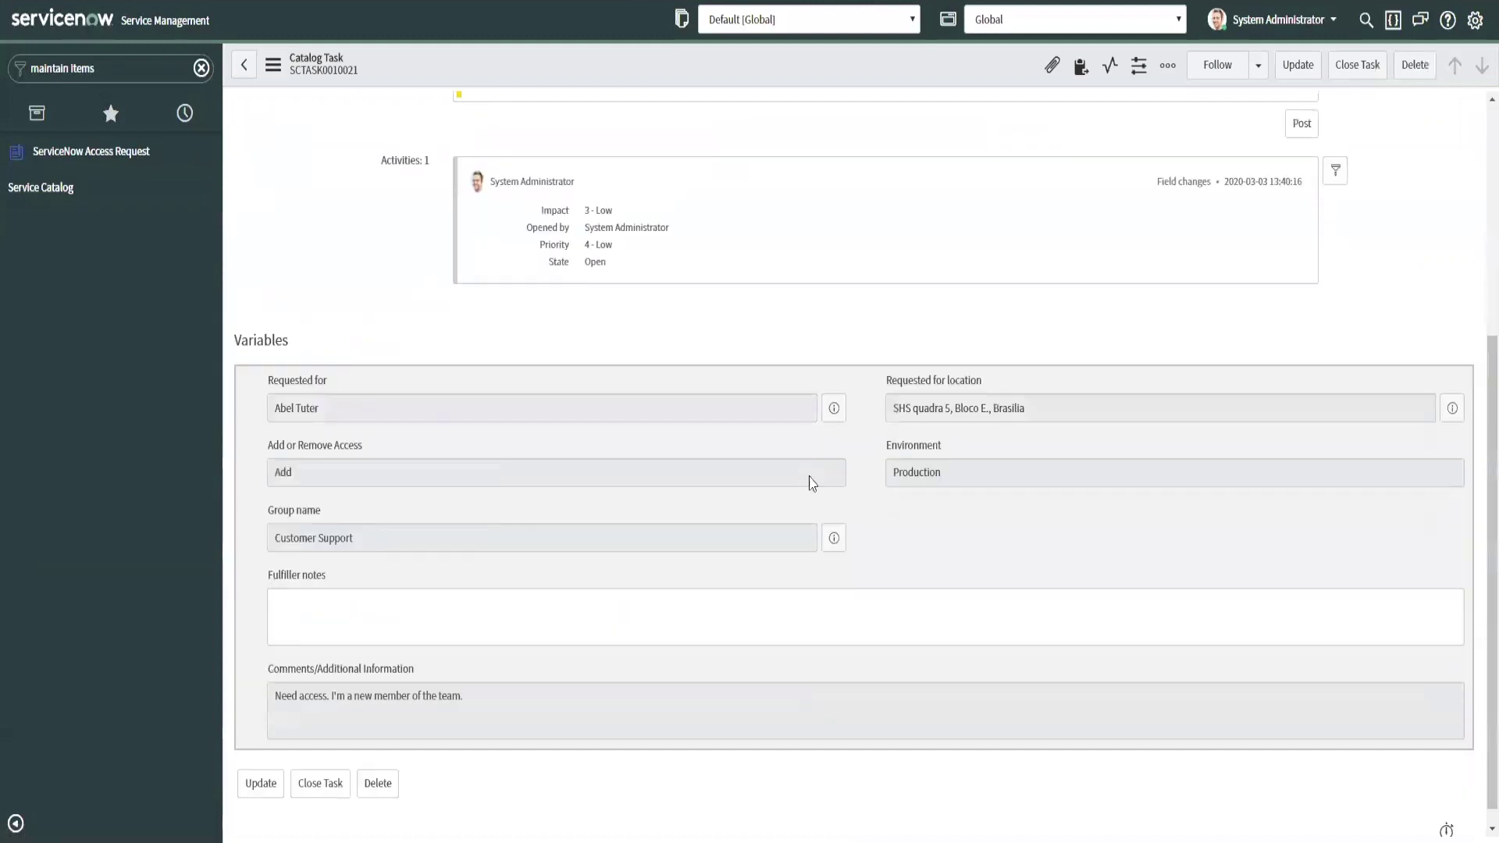
pyautogui.click(304, 430)
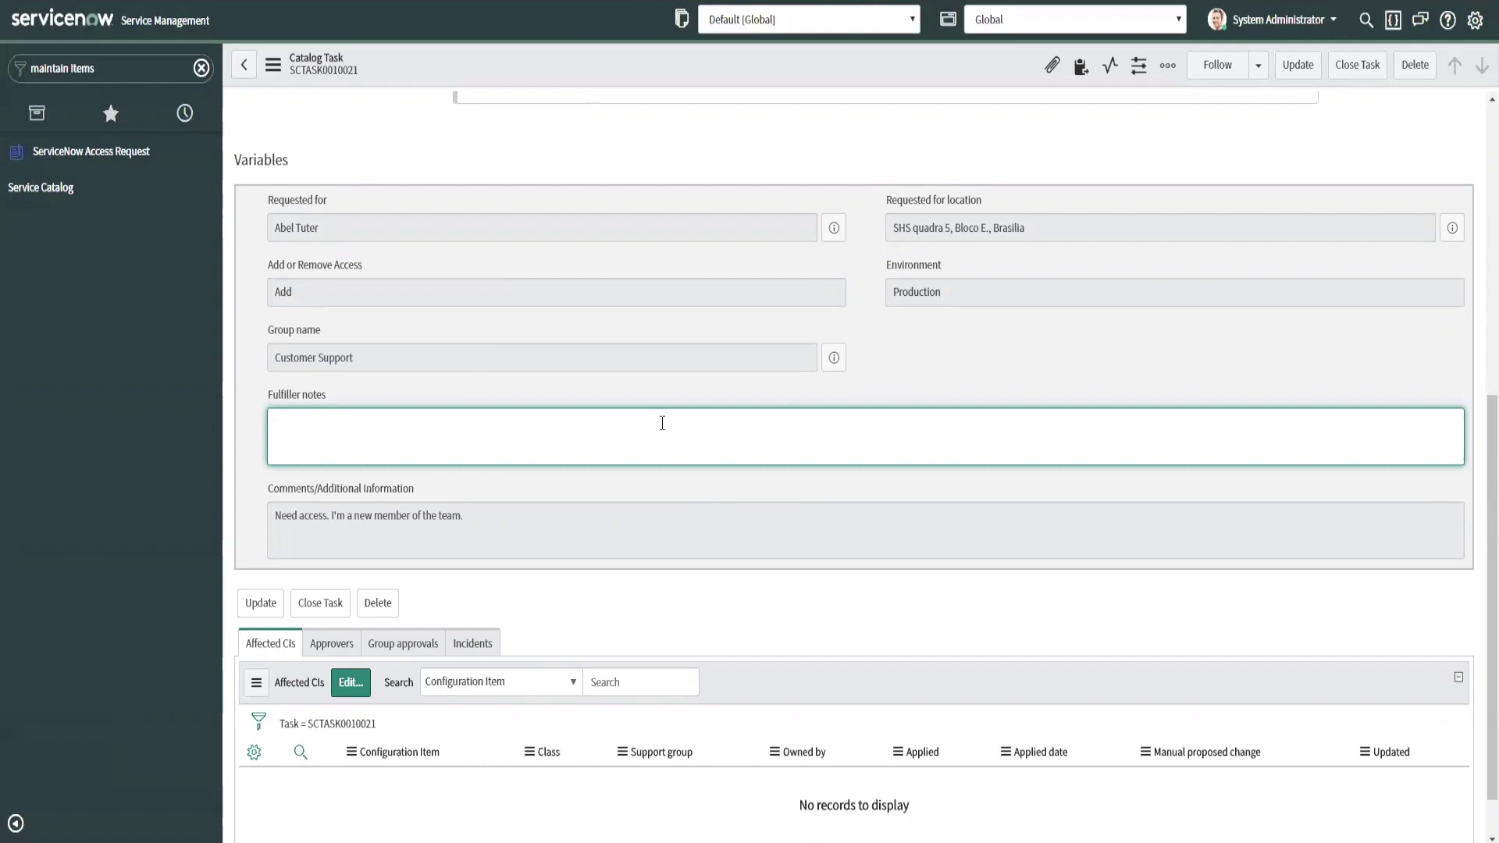
pyautogui.write('nted access')
# Step: Set the task State to Closed Complete
pyautogui.scroll(7, 663, 423)
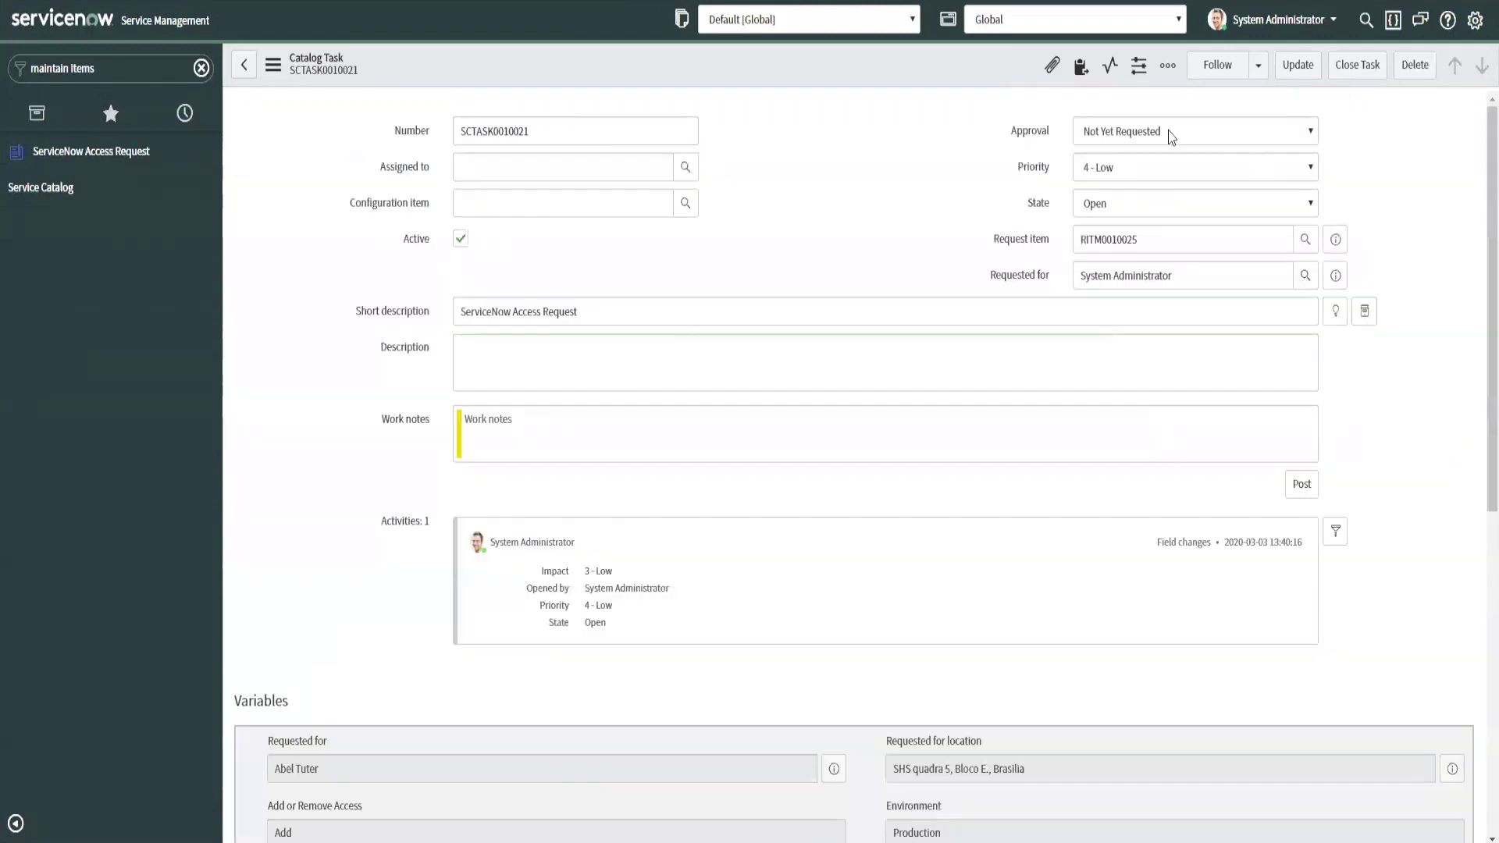
pyautogui.click(1108, 205)
pyautogui.click(1109, 275)
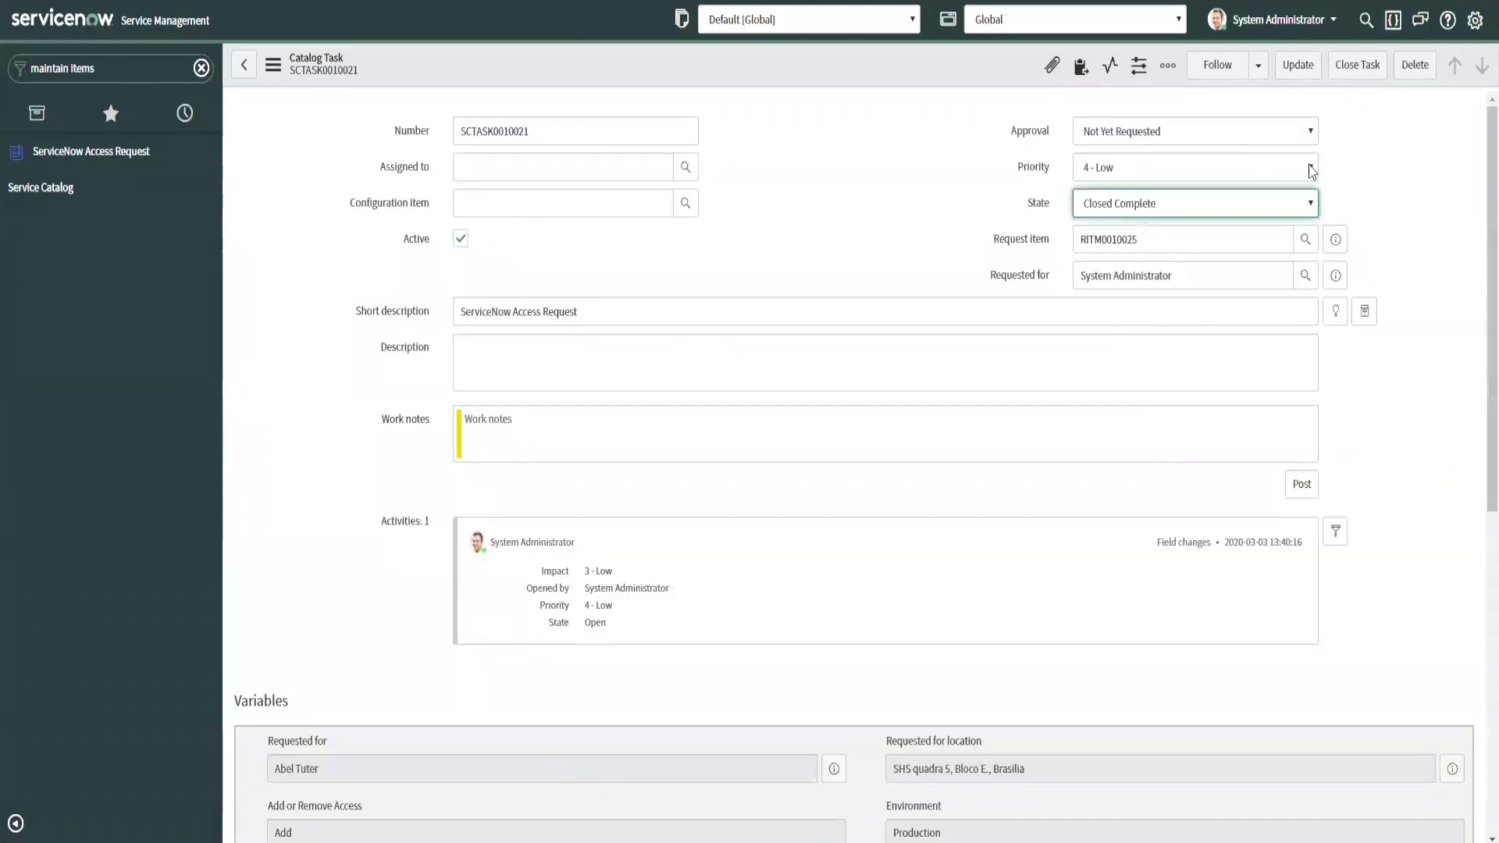
# Step: Save the closed task, review the completed requested item, and reopen SCTASK0010021
pyautogui.click(1298, 65)
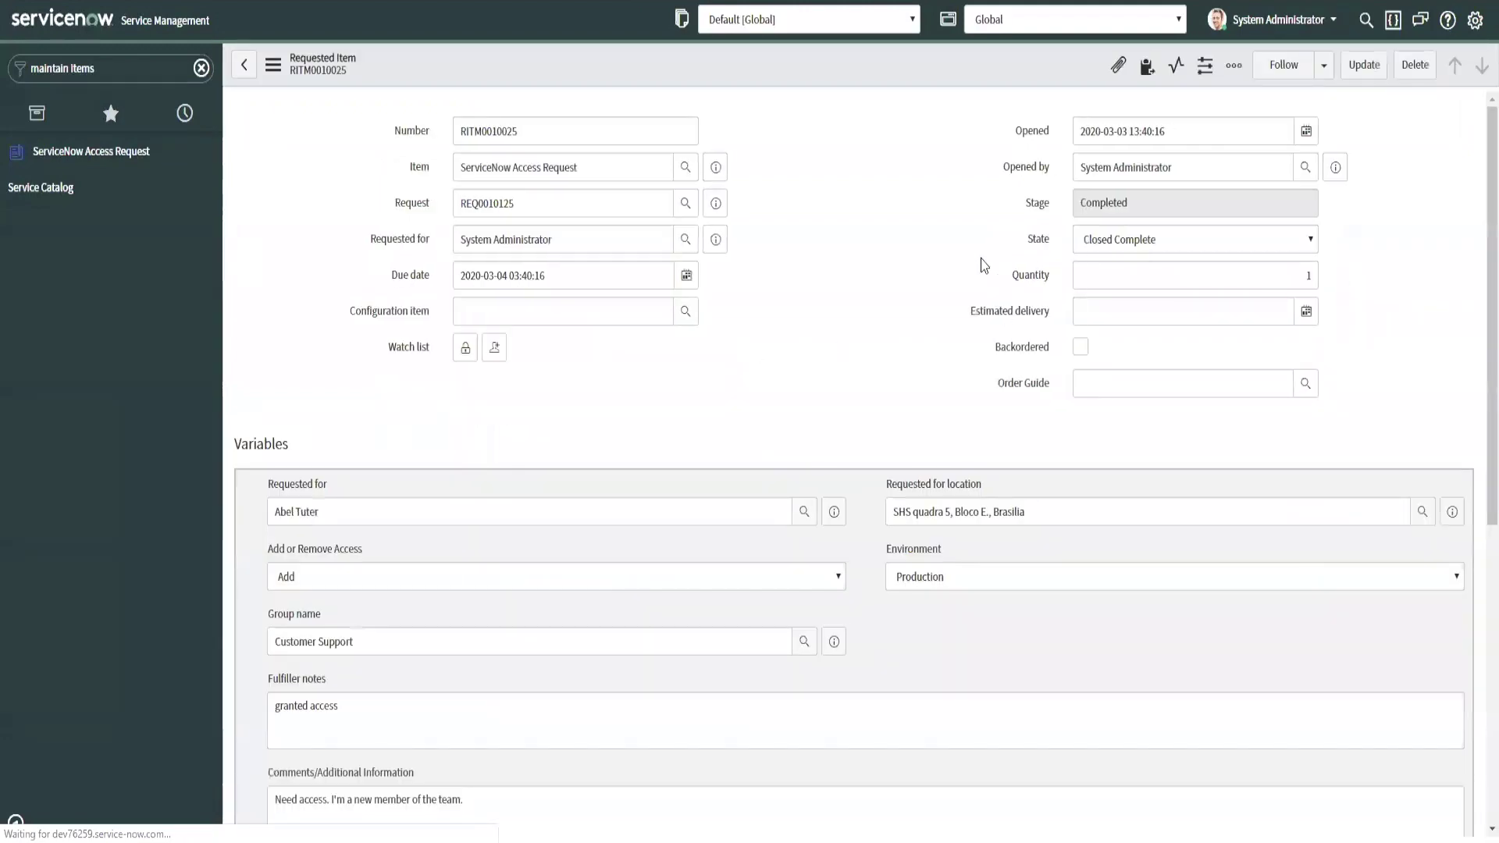
pyautogui.scroll(-5, 728, 431)
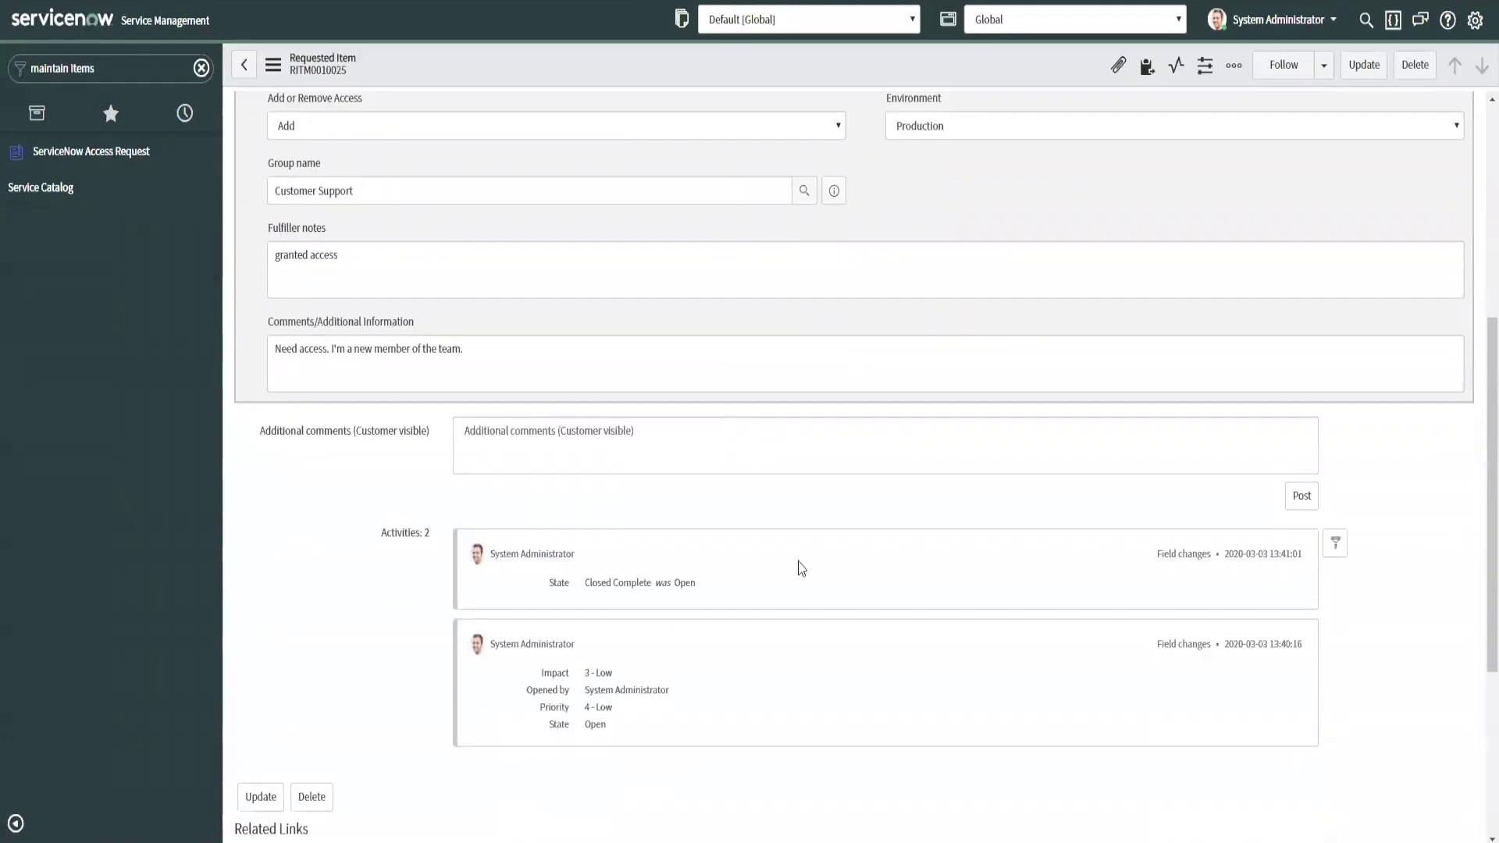
pyautogui.scroll(5, 801, 562)
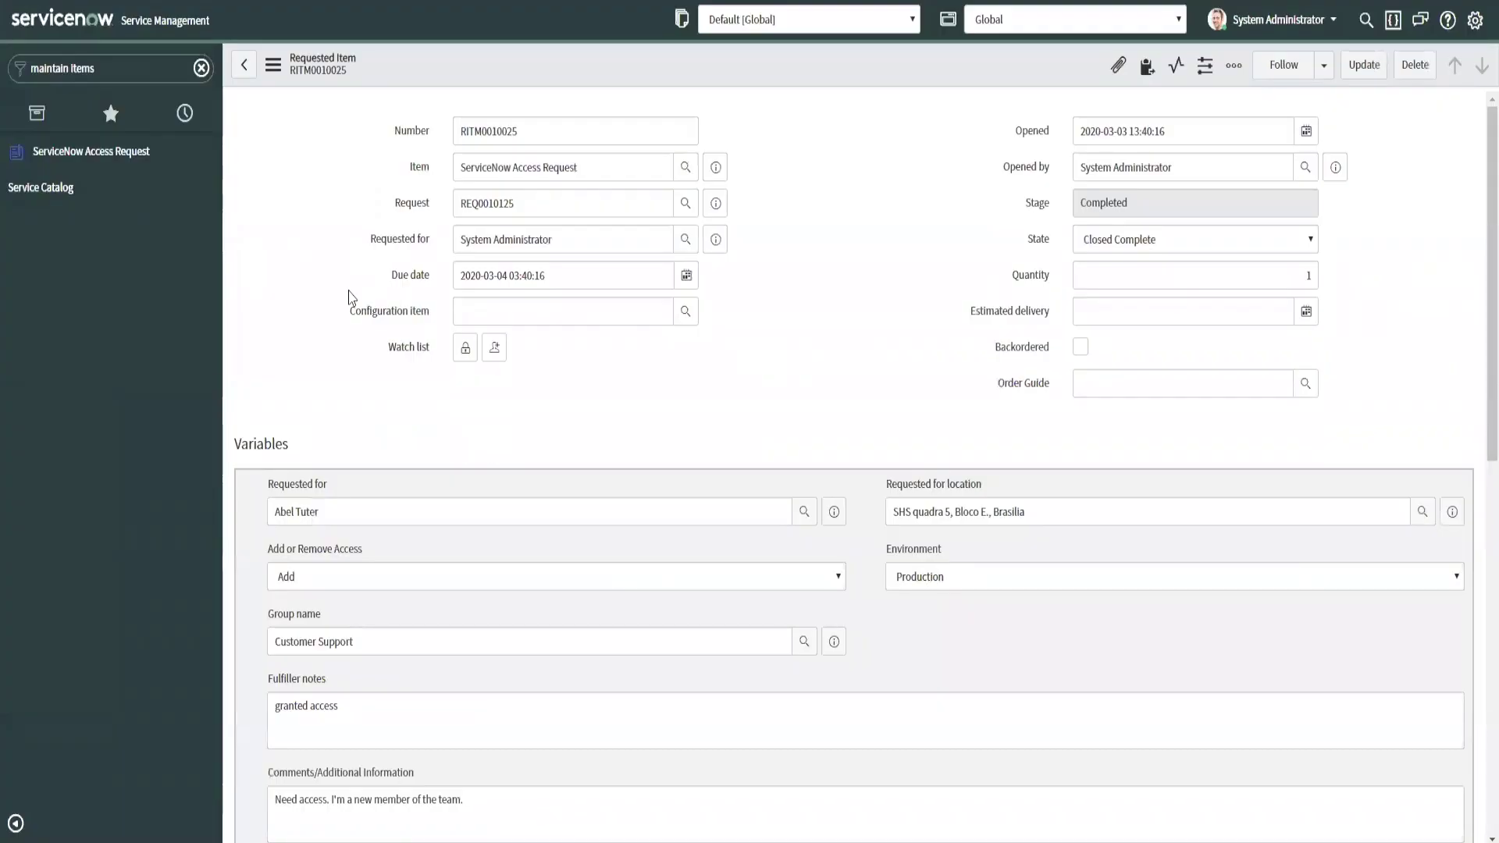
pyautogui.scroll(-10, 390, 617)
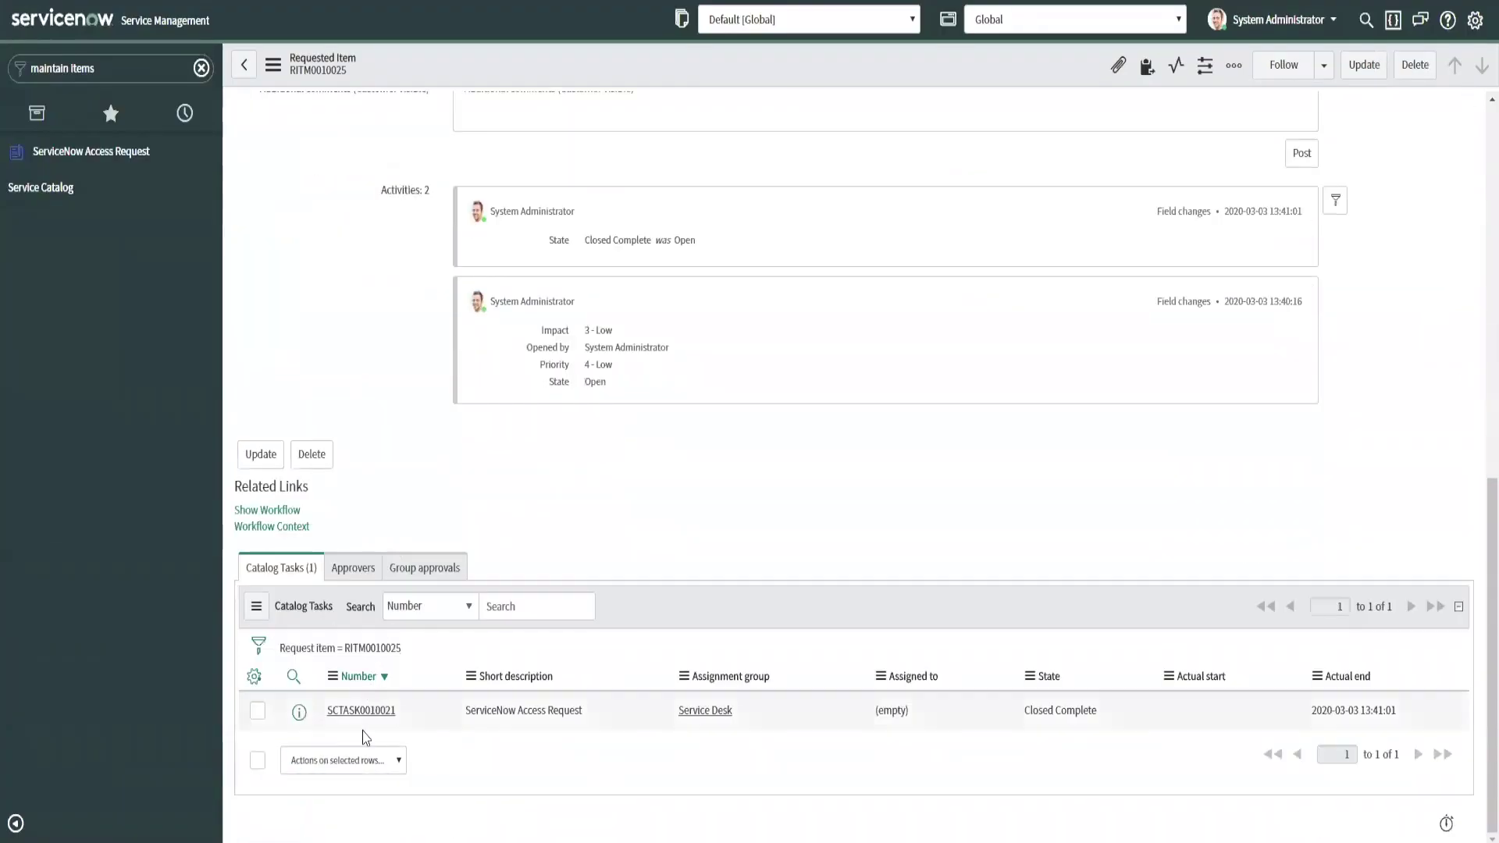
pyautogui.click(355, 712)
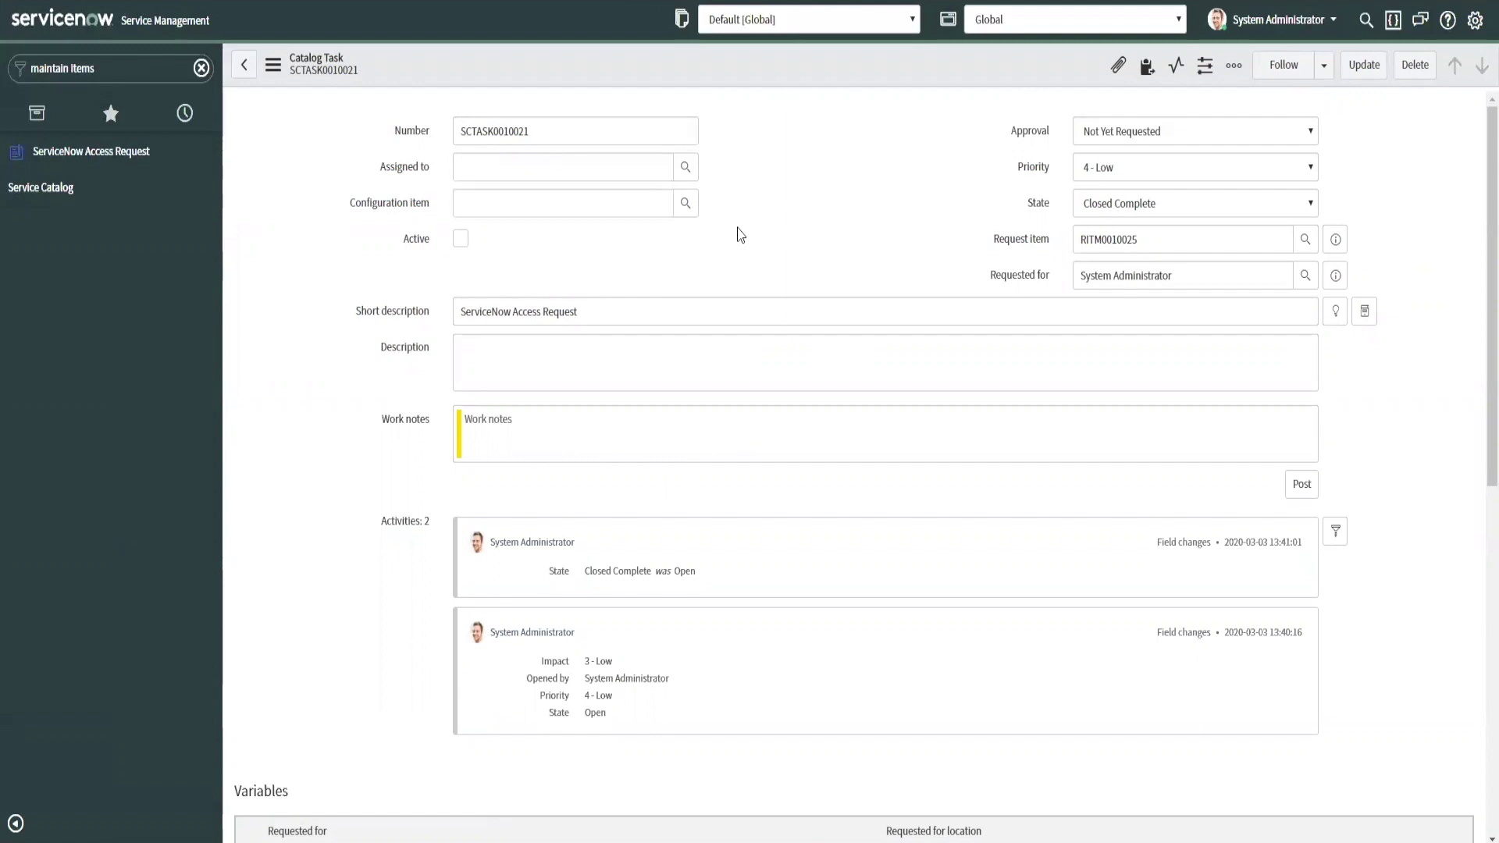
# Step: Open Variable Editor Readonly via Configure > Client Scripts and view its saved onLoad code
pyautogui.rightClick(753, 64)
pyautogui.moveTo(827, 195)
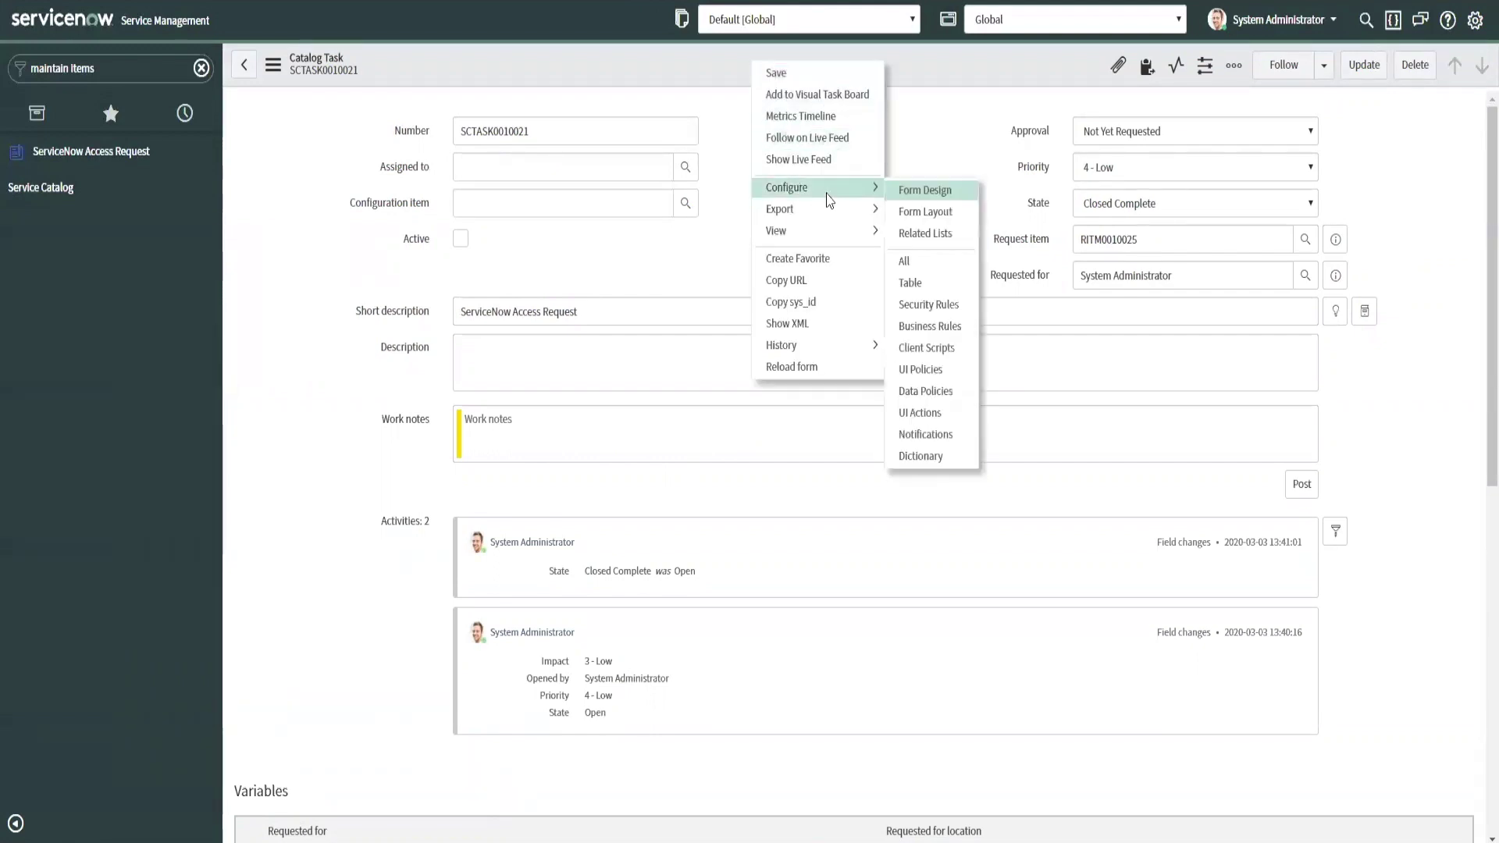
pyautogui.click(927, 348)
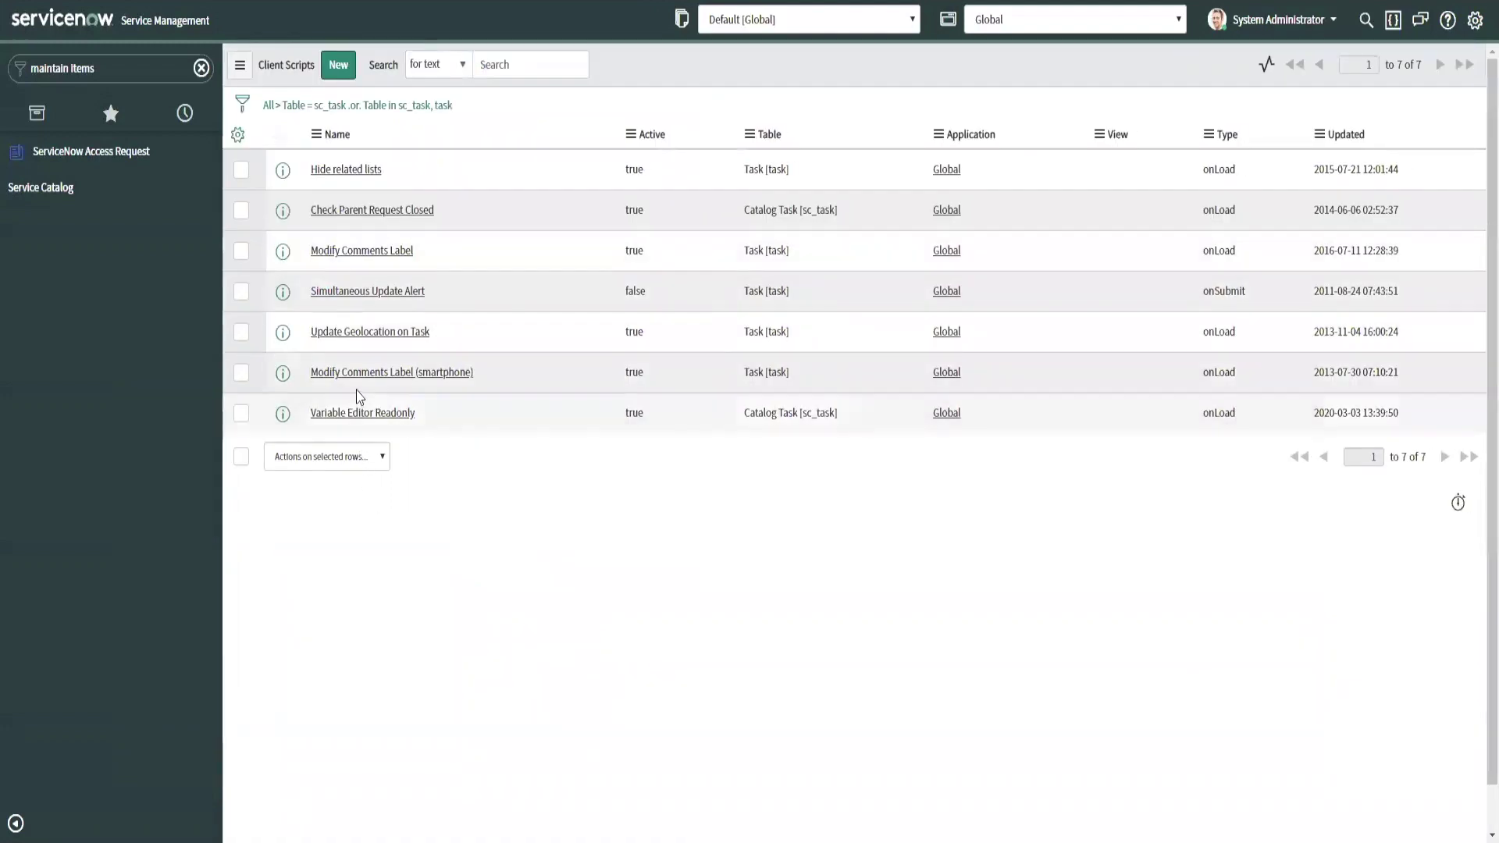
pyautogui.click(355, 411)
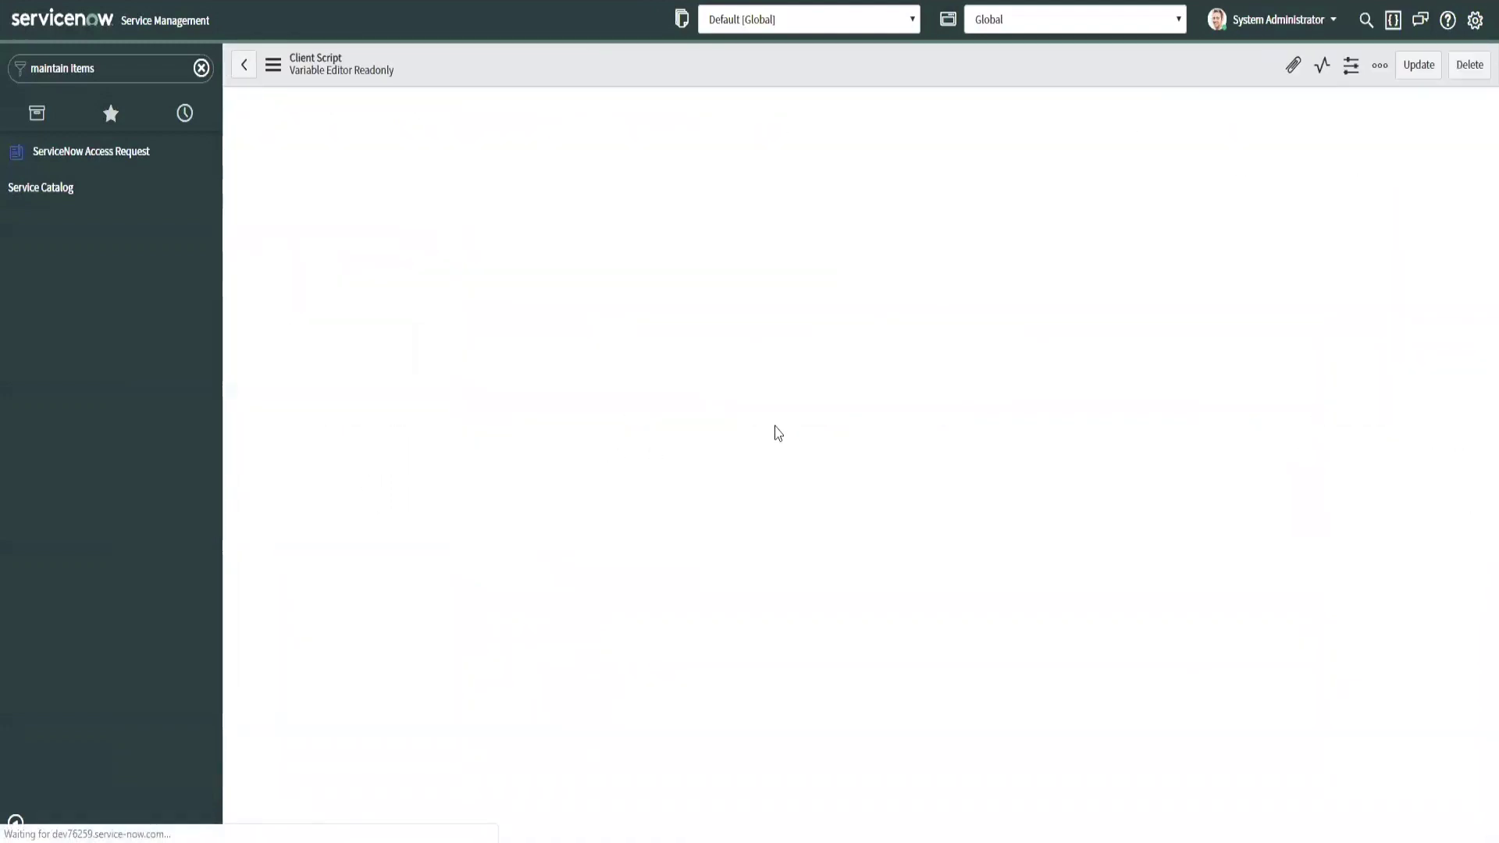
pyautogui.scroll(-1, 844, 582)
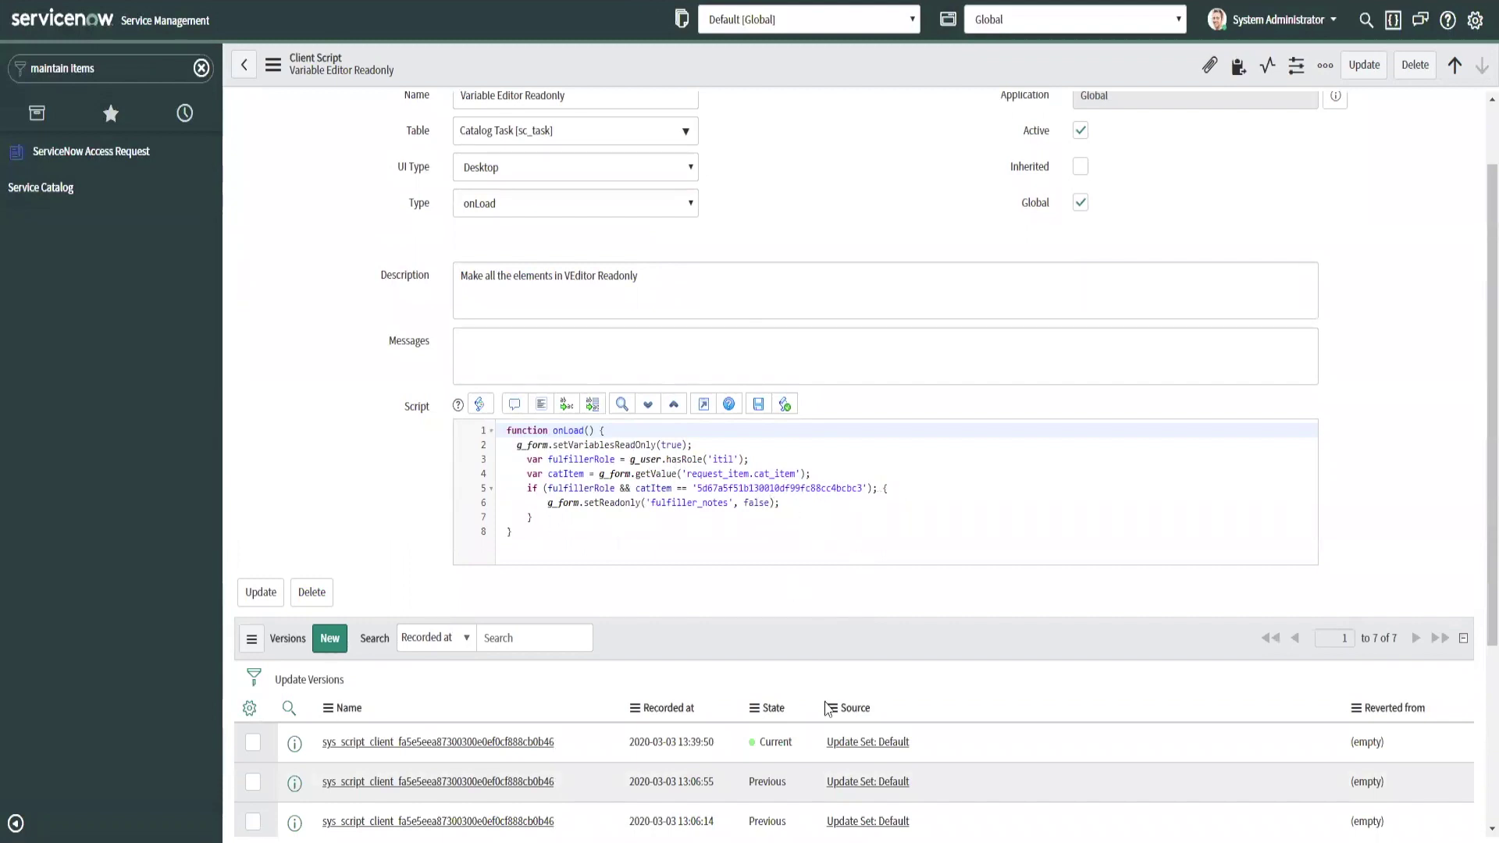
# Step: Copy the NEW GlideAjax onLoad block from Sublime Text and select all the old client script code
pyautogui.click(750, 842)
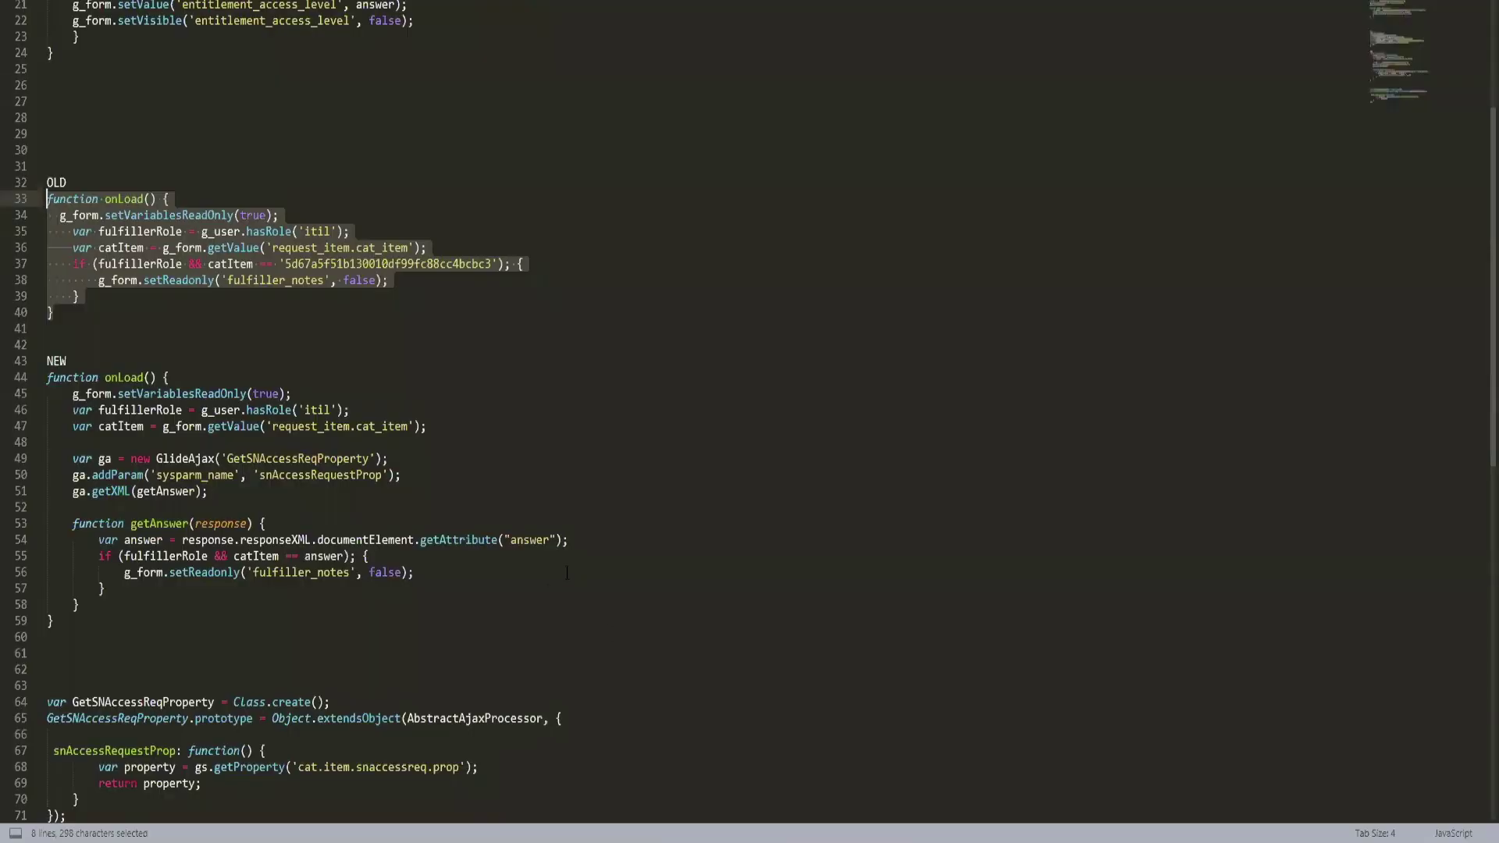
pyautogui.moveTo(63, 622); pyautogui.dragTo(34, 382)
pyautogui.hotkey('ctrl', 'c')
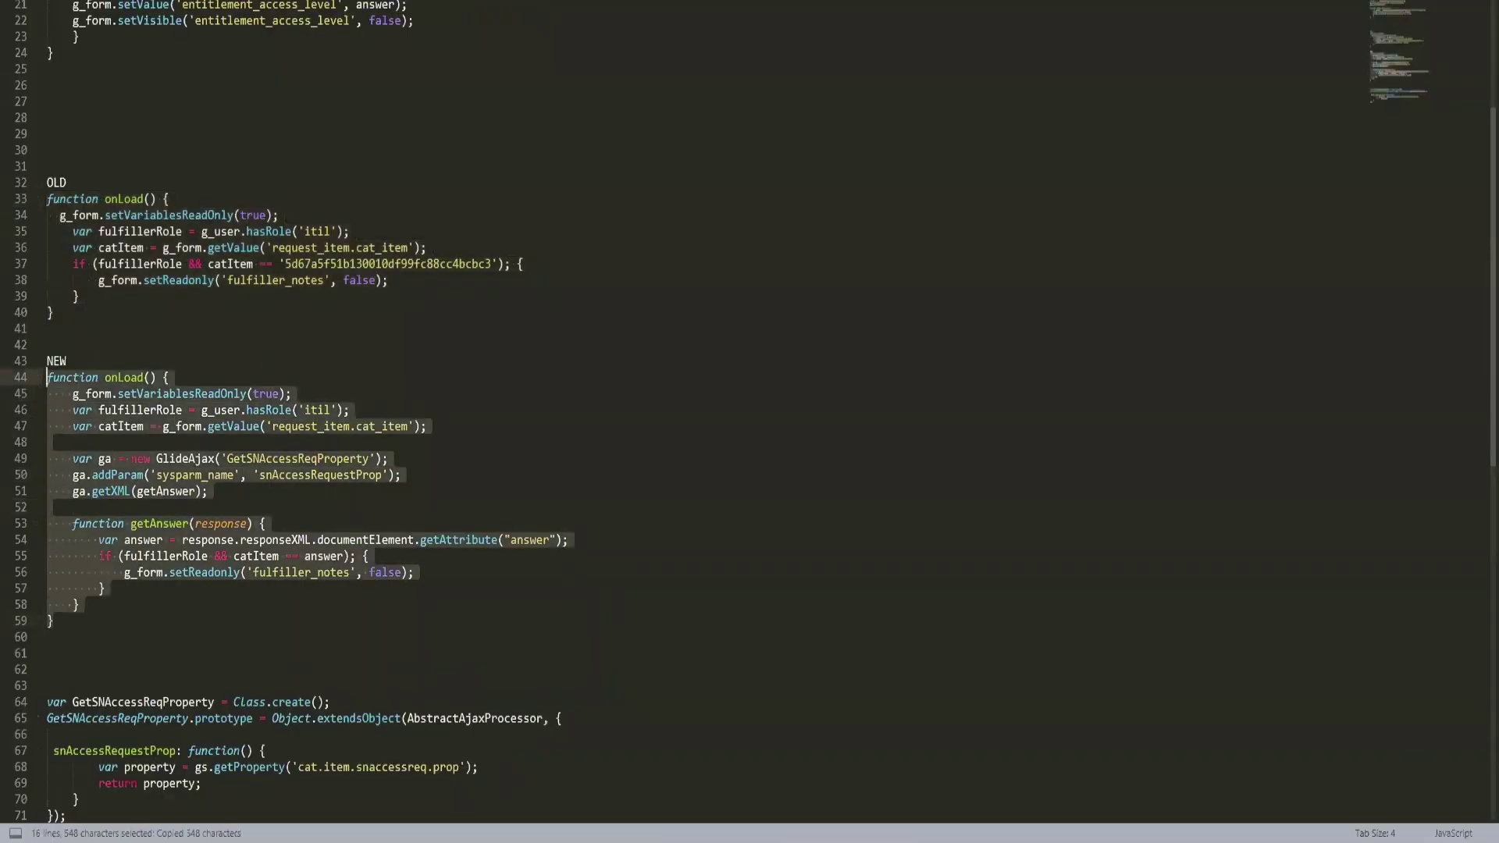
pyautogui.hotkey('alt', 'Tab')
pyautogui.moveTo(537, 534); pyautogui.dragTo(531, 530)
pyautogui.hotkey('ctrl', 'a')
# Step: Paste the GlideAjax onLoad code over the old script and review the setVariablesReadOnly call
pyautogui.hotkey('ctrl', 'v')
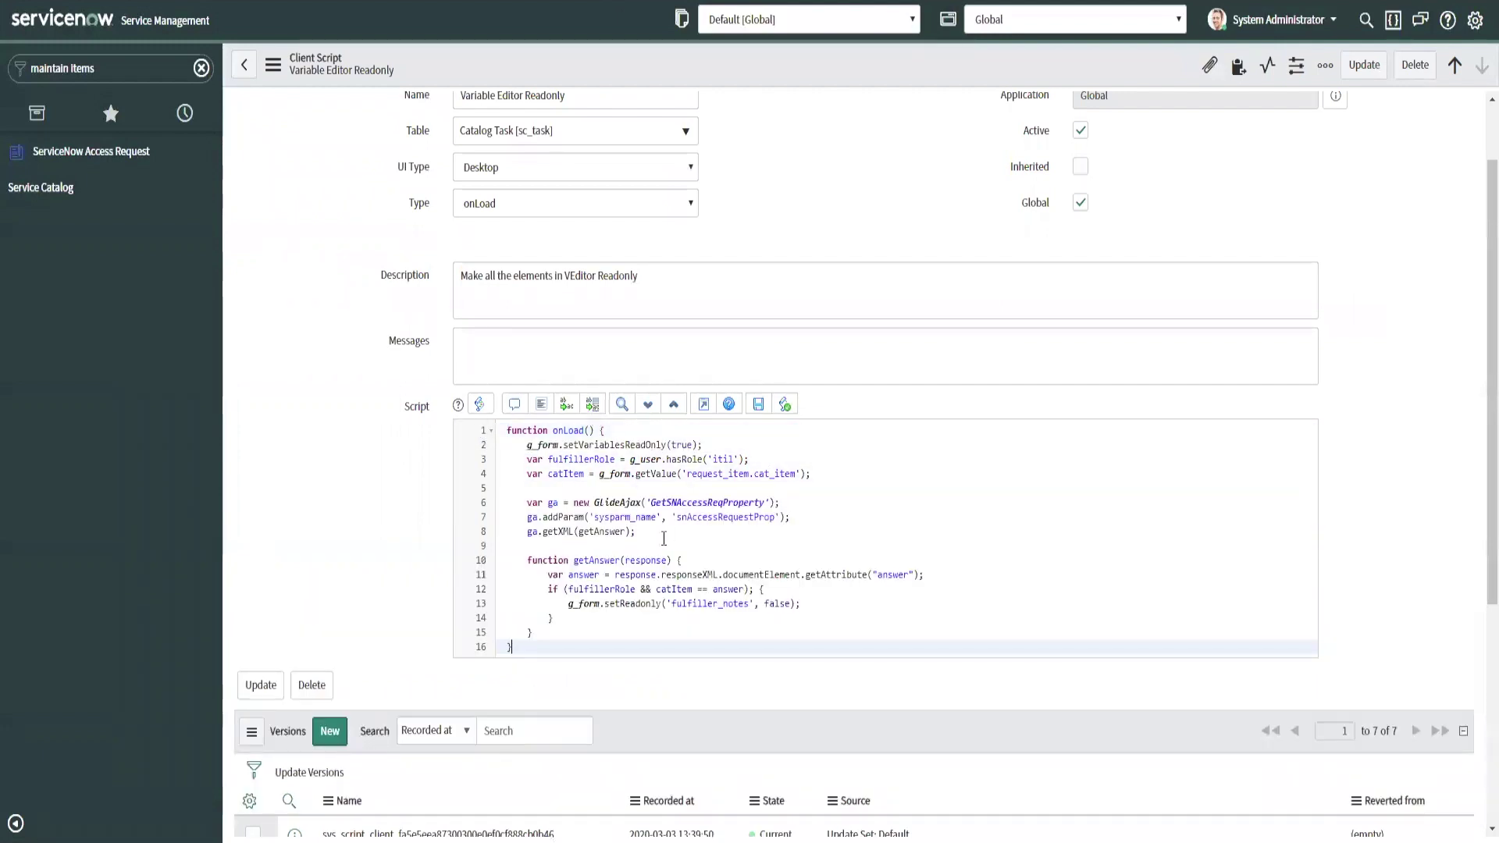
pyautogui.click(641, 519)
pyautogui.click(620, 459)
pyautogui.click(629, 445)
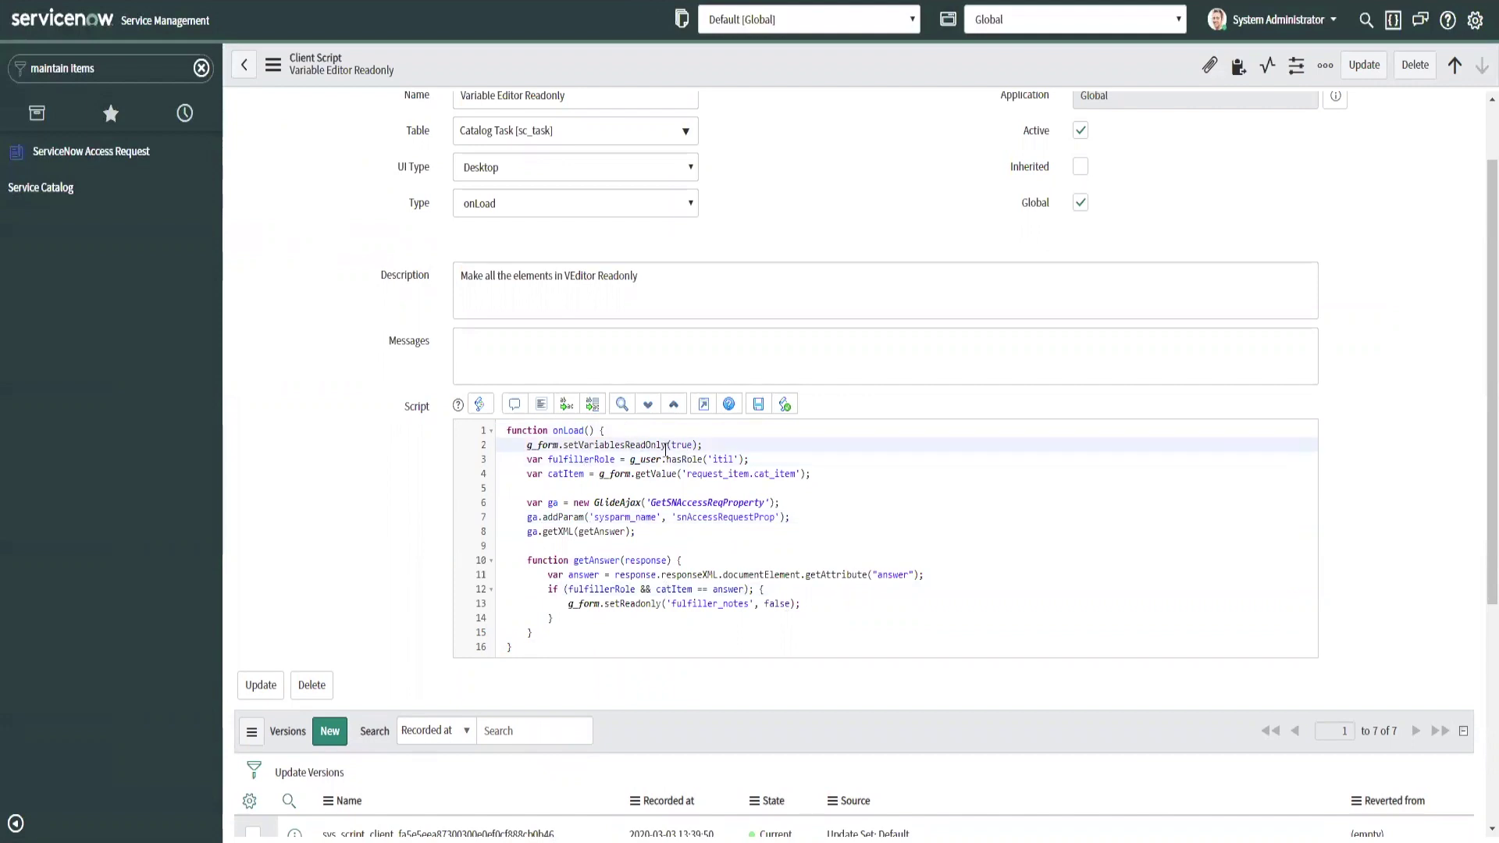
pyautogui.moveTo(712, 445); pyautogui.dragTo(524, 445)
# Step: Review the fulfillerRole 'itil' and catItem cat_item declarations on lines 3-4
pyautogui.click(695, 471)
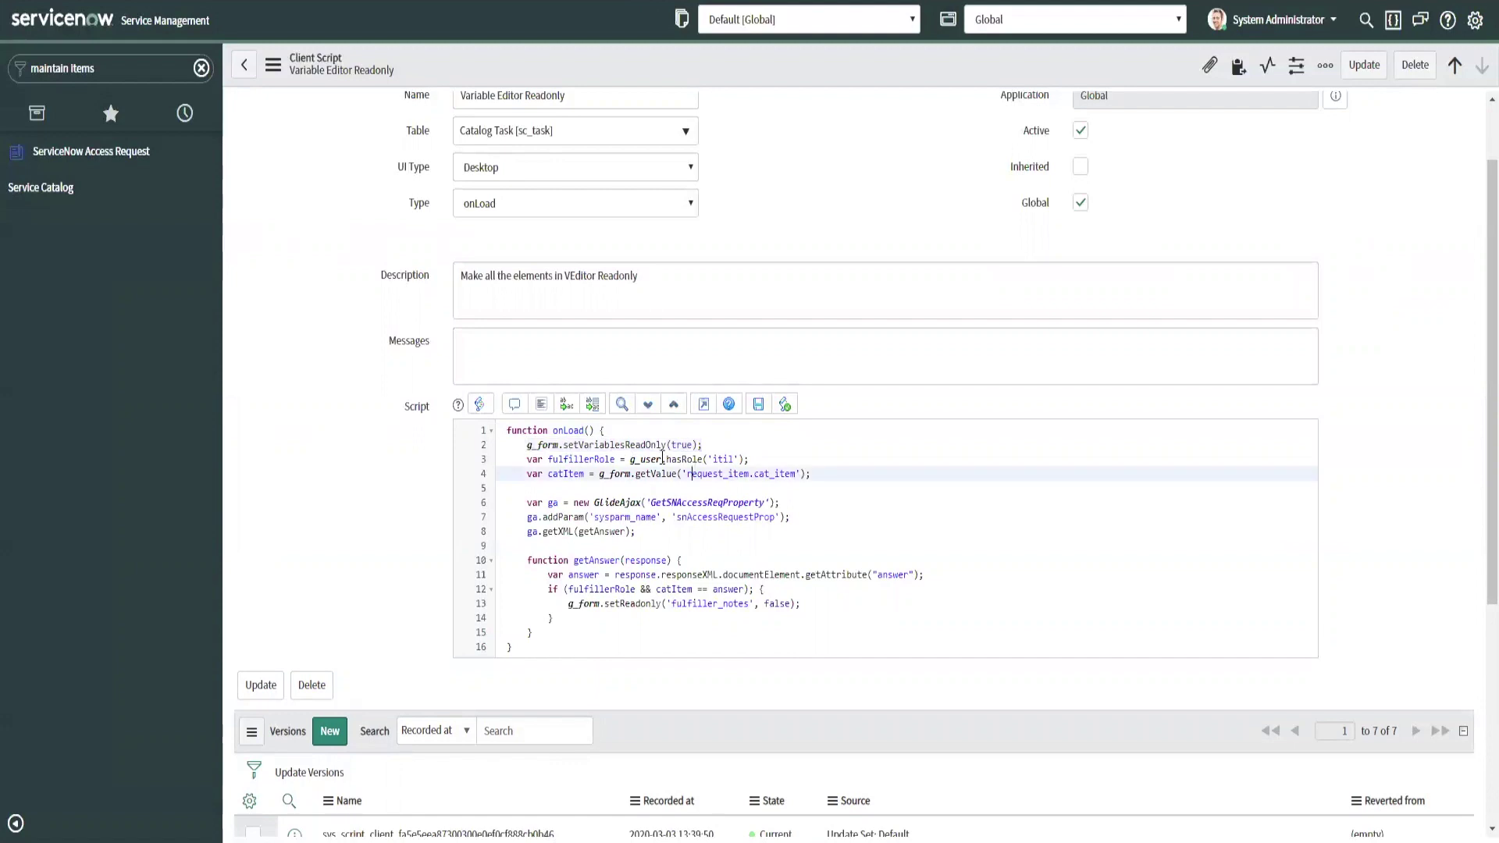
pyautogui.click(663, 460)
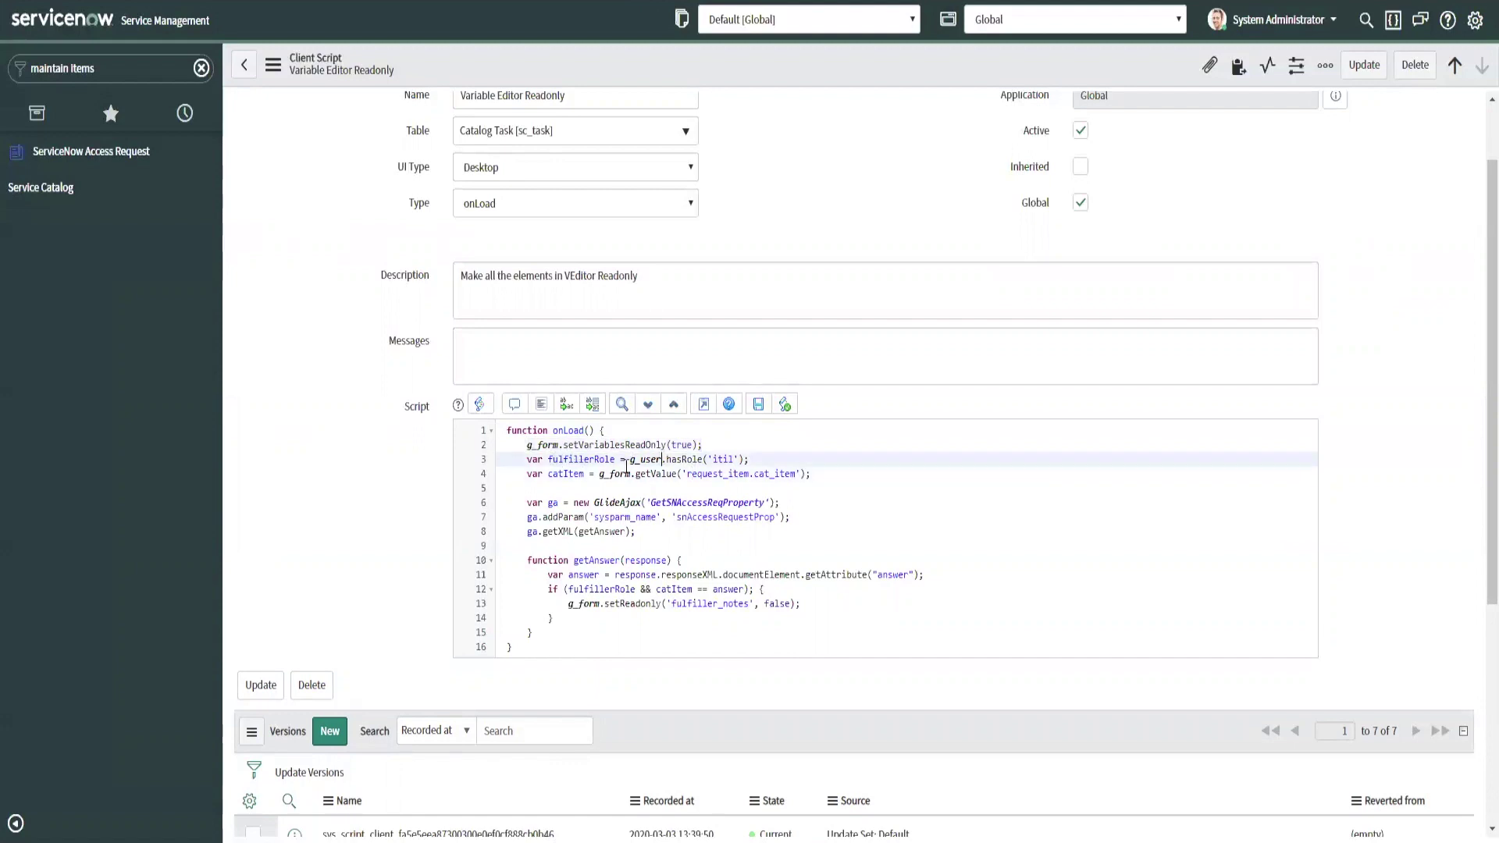
pyautogui.click(617, 460)
pyautogui.doubleClick(714, 455)
pyautogui.click(581, 472)
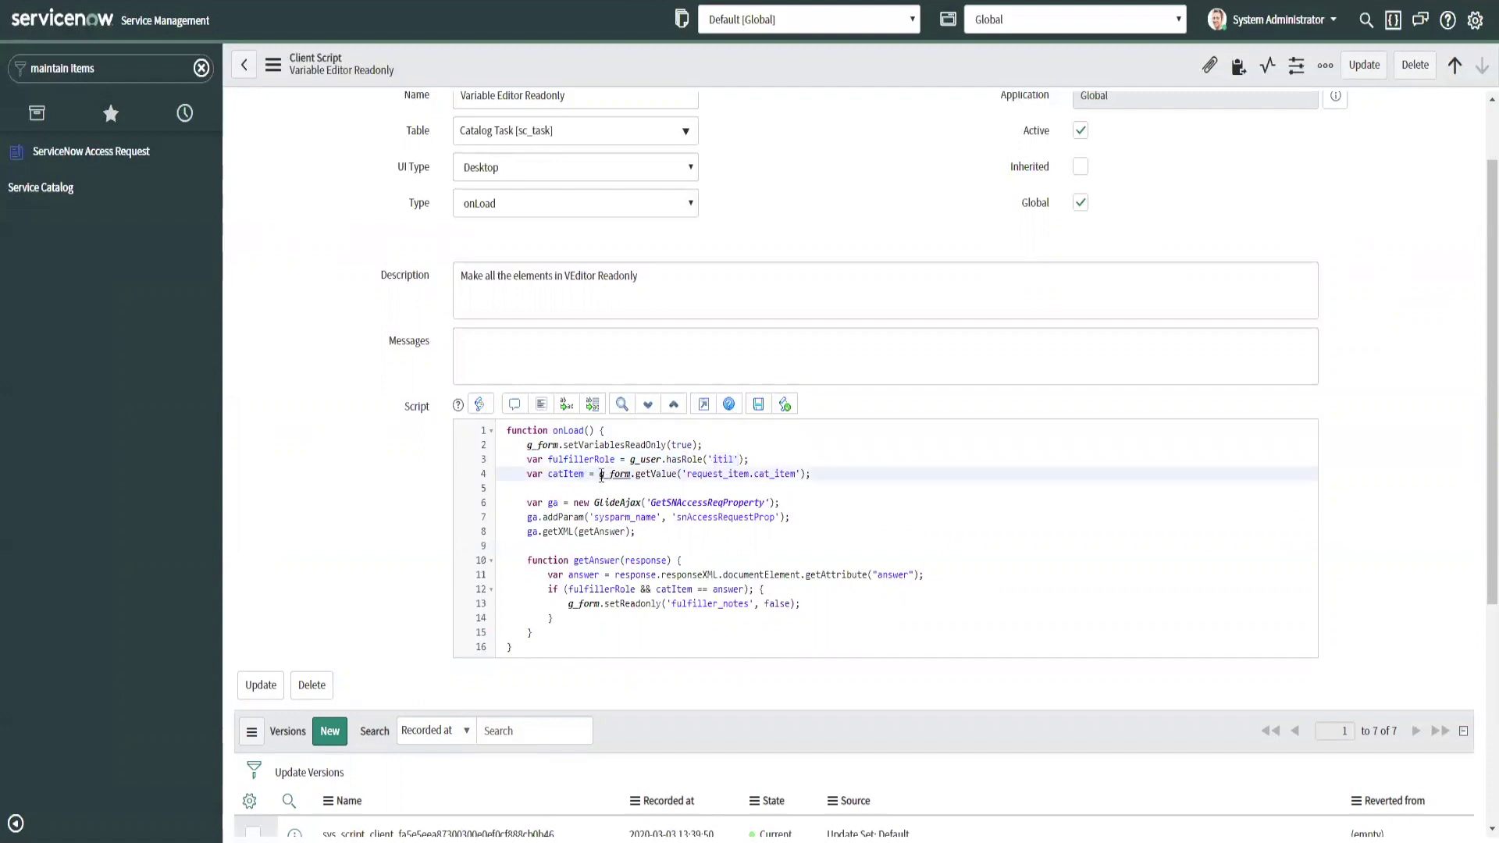
pyautogui.doubleClick(752, 474)
# Step: Walk through the GlideAjax call to GetSNAccessReqProperty and its snAccessRequestProp method
pyautogui.click(614, 517)
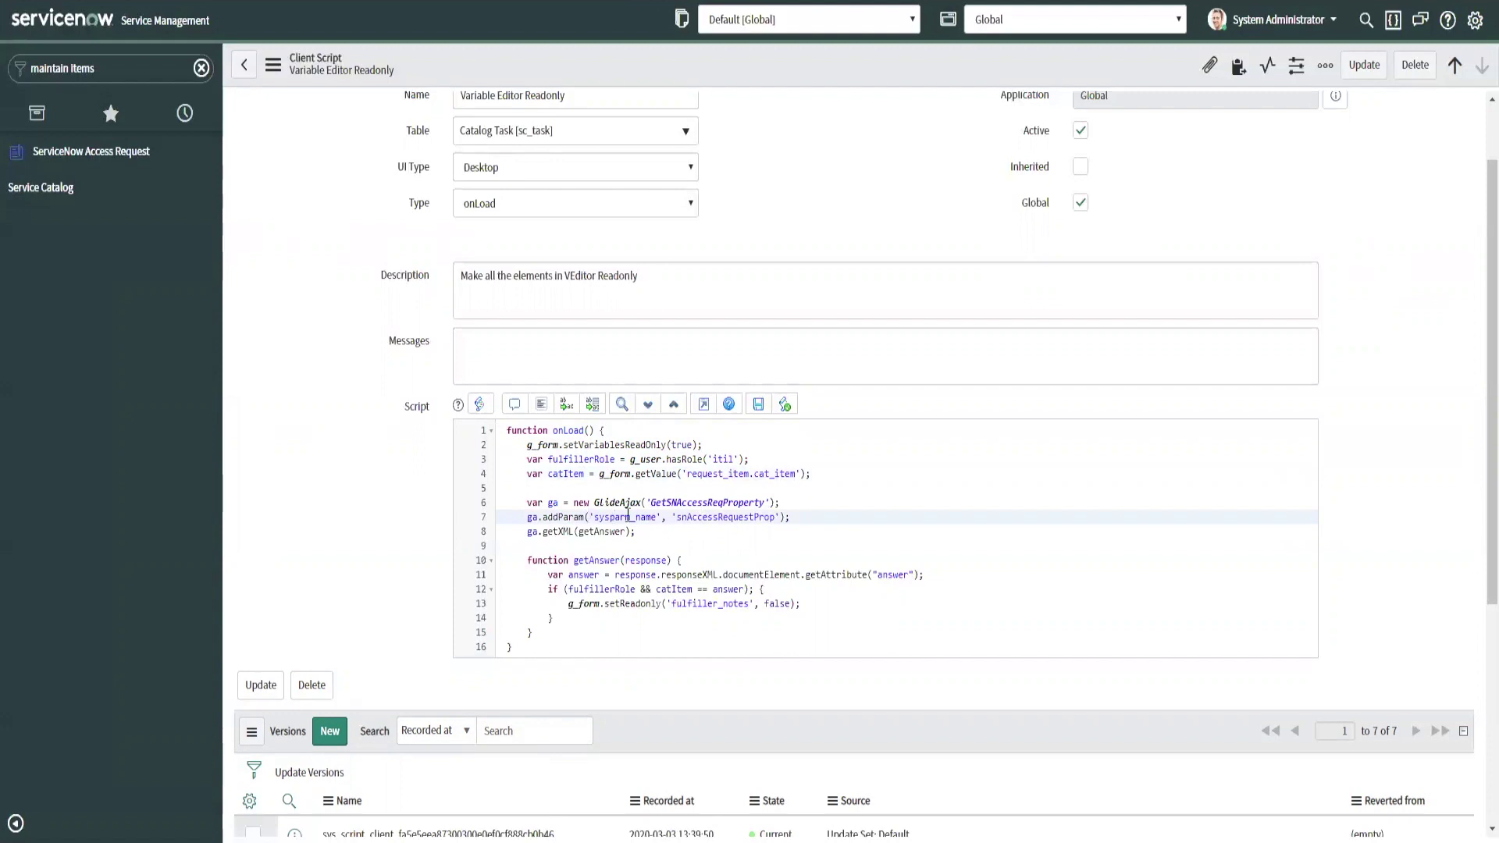
pyautogui.click(690, 531)
pyautogui.moveTo(647, 503)
pyautogui.mouseDown()
pyautogui.moveTo(761, 503)
pyautogui.moveTo(648, 507)
pyautogui.mouseUp()
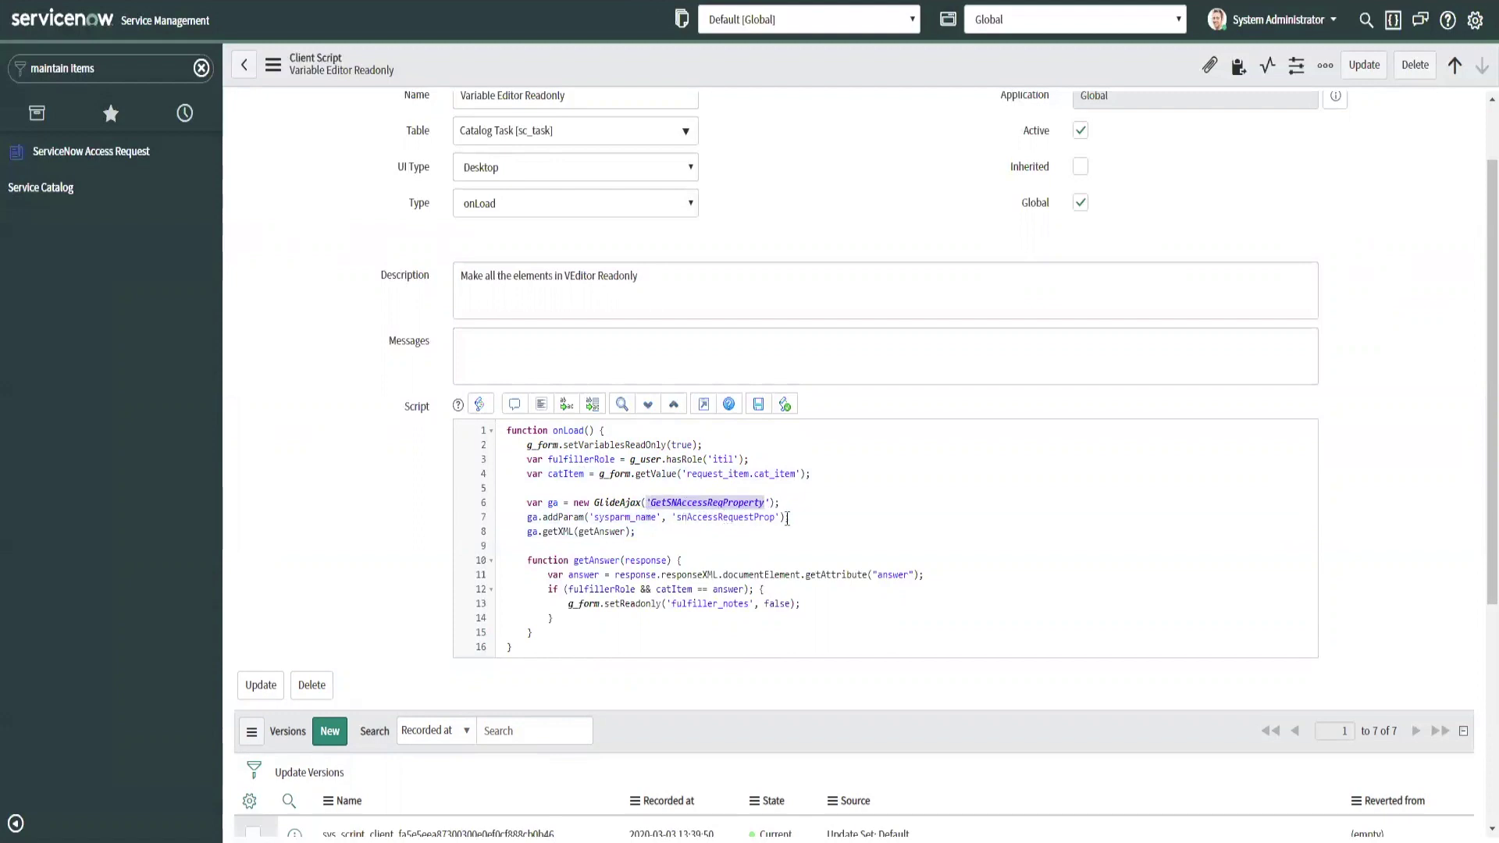
pyautogui.moveTo(775, 518); pyautogui.dragTo(672, 518)
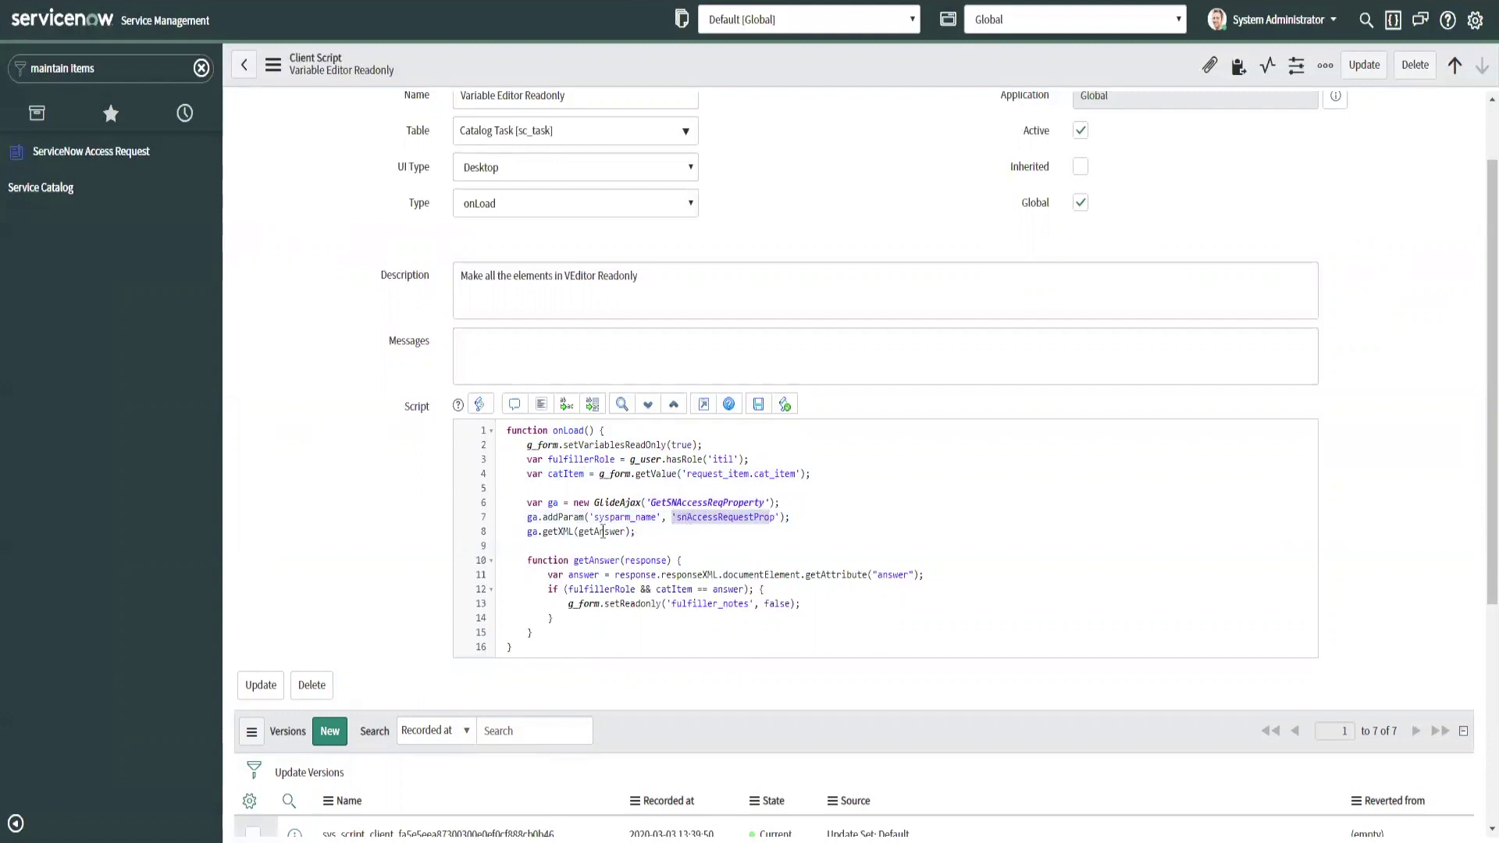
pyautogui.click(676, 531)
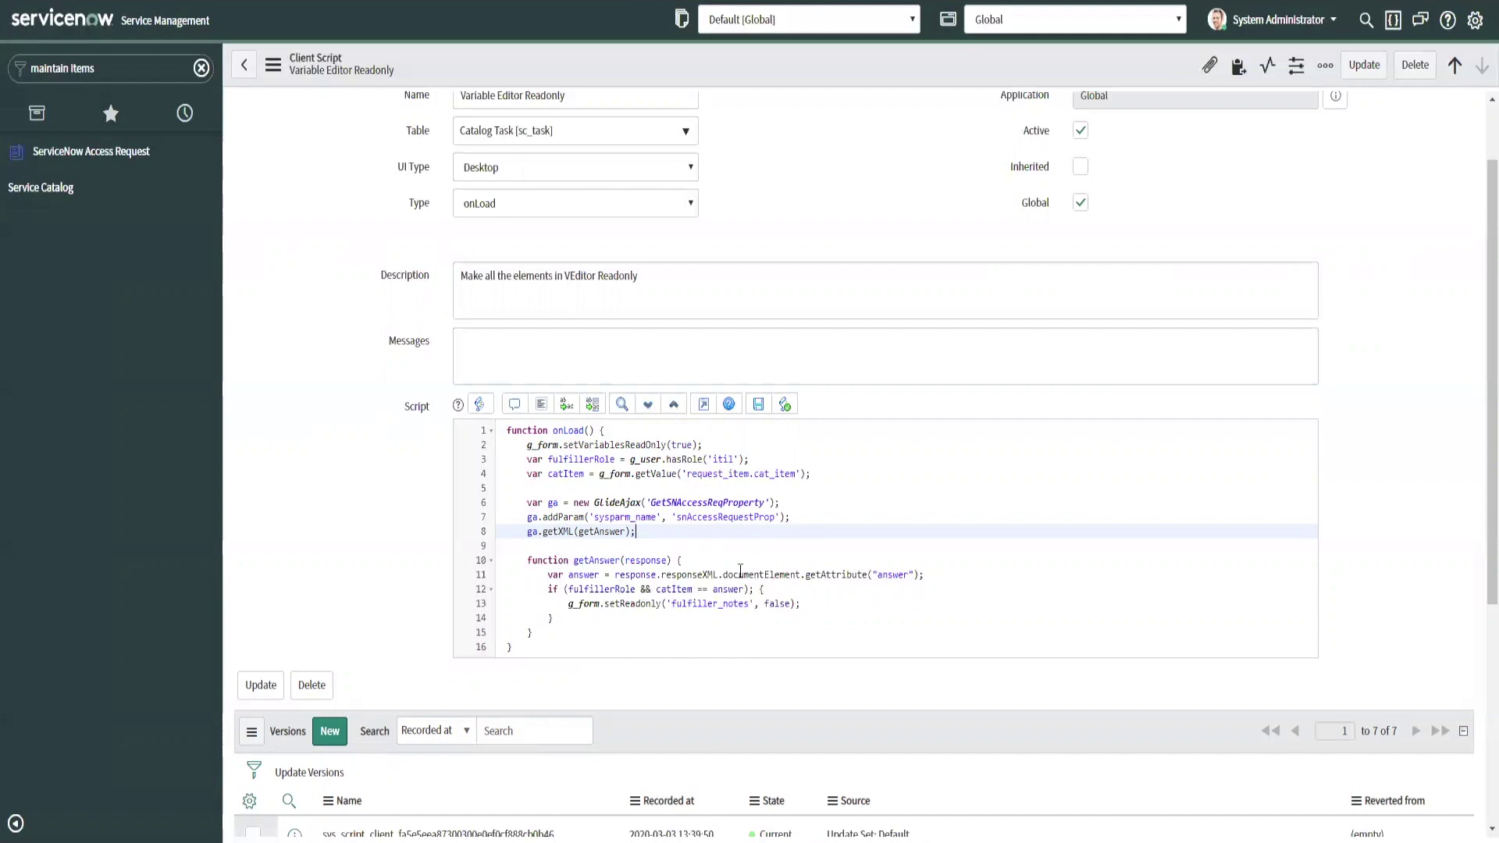
# Step: Review the line 12 condition using fulfillerRole, catItem and answer, and the setReadonly call
pyautogui.click(619, 590)
pyautogui.moveTo(565, 591); pyautogui.dragTo(637, 584)
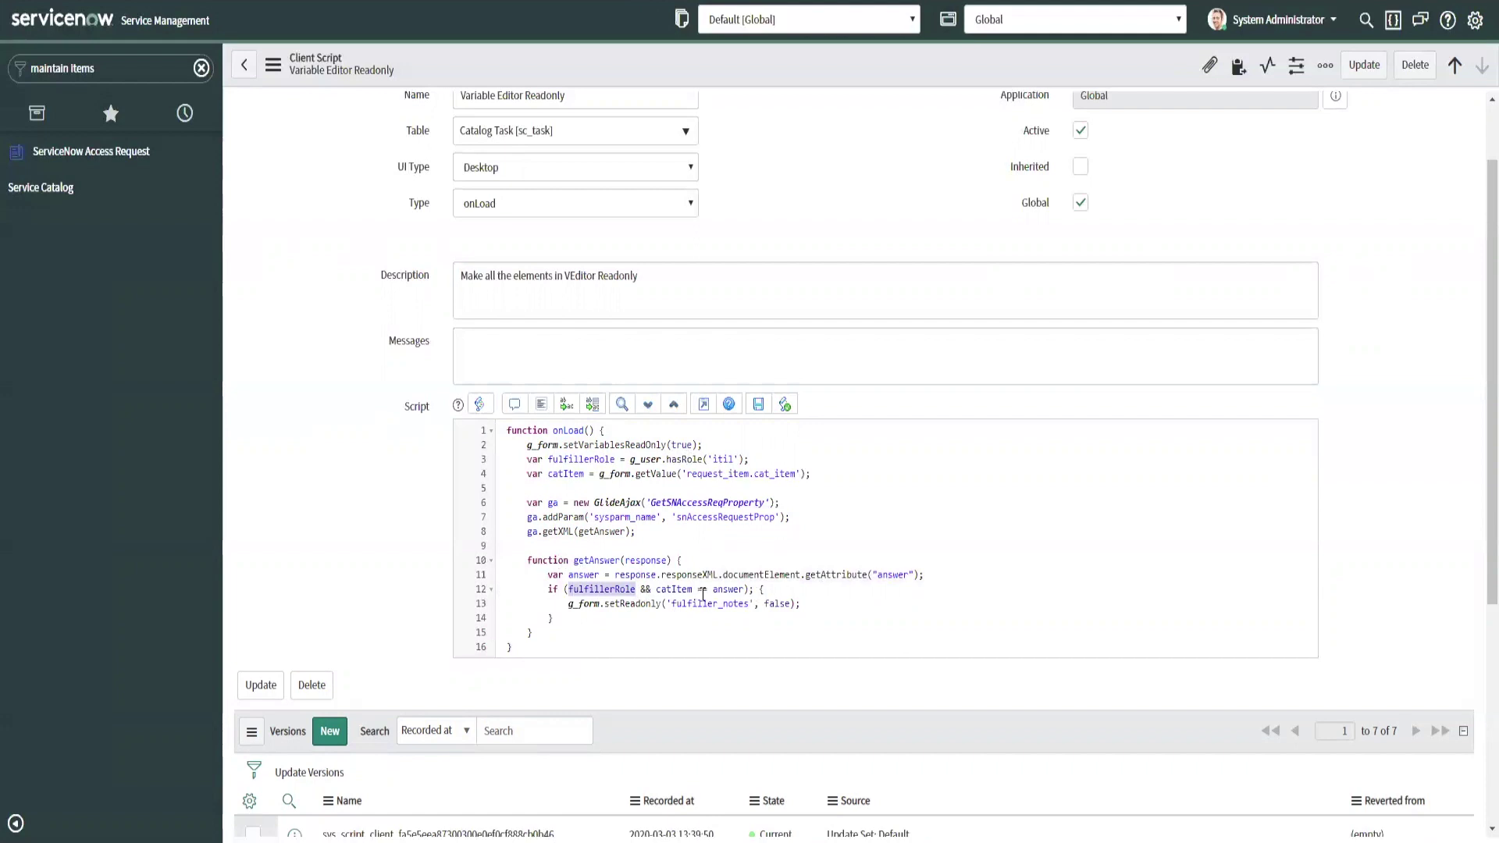
pyautogui.click(584, 474)
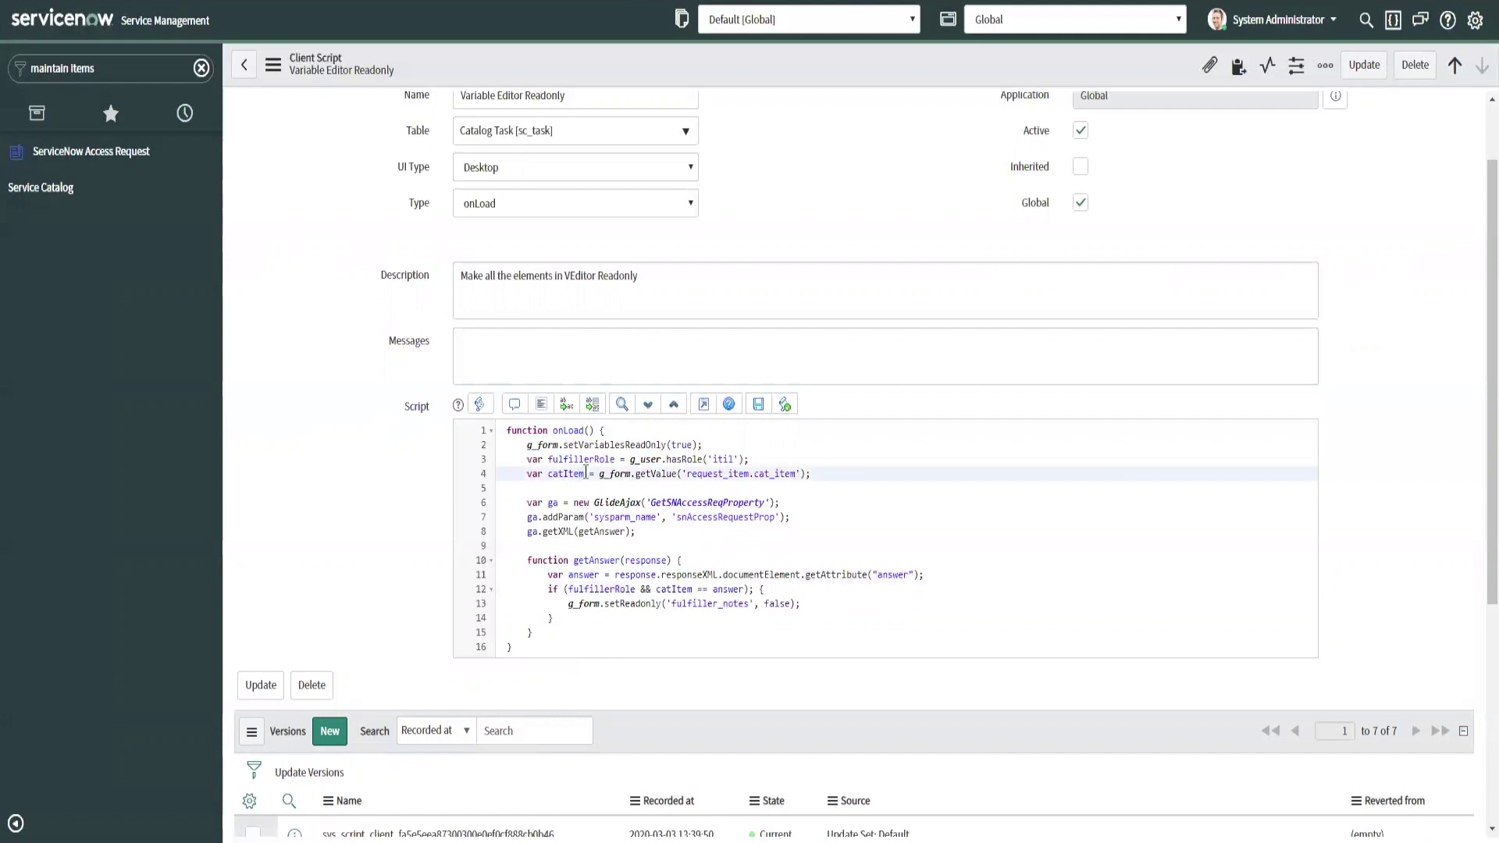
pyautogui.doubleClick(583, 473)
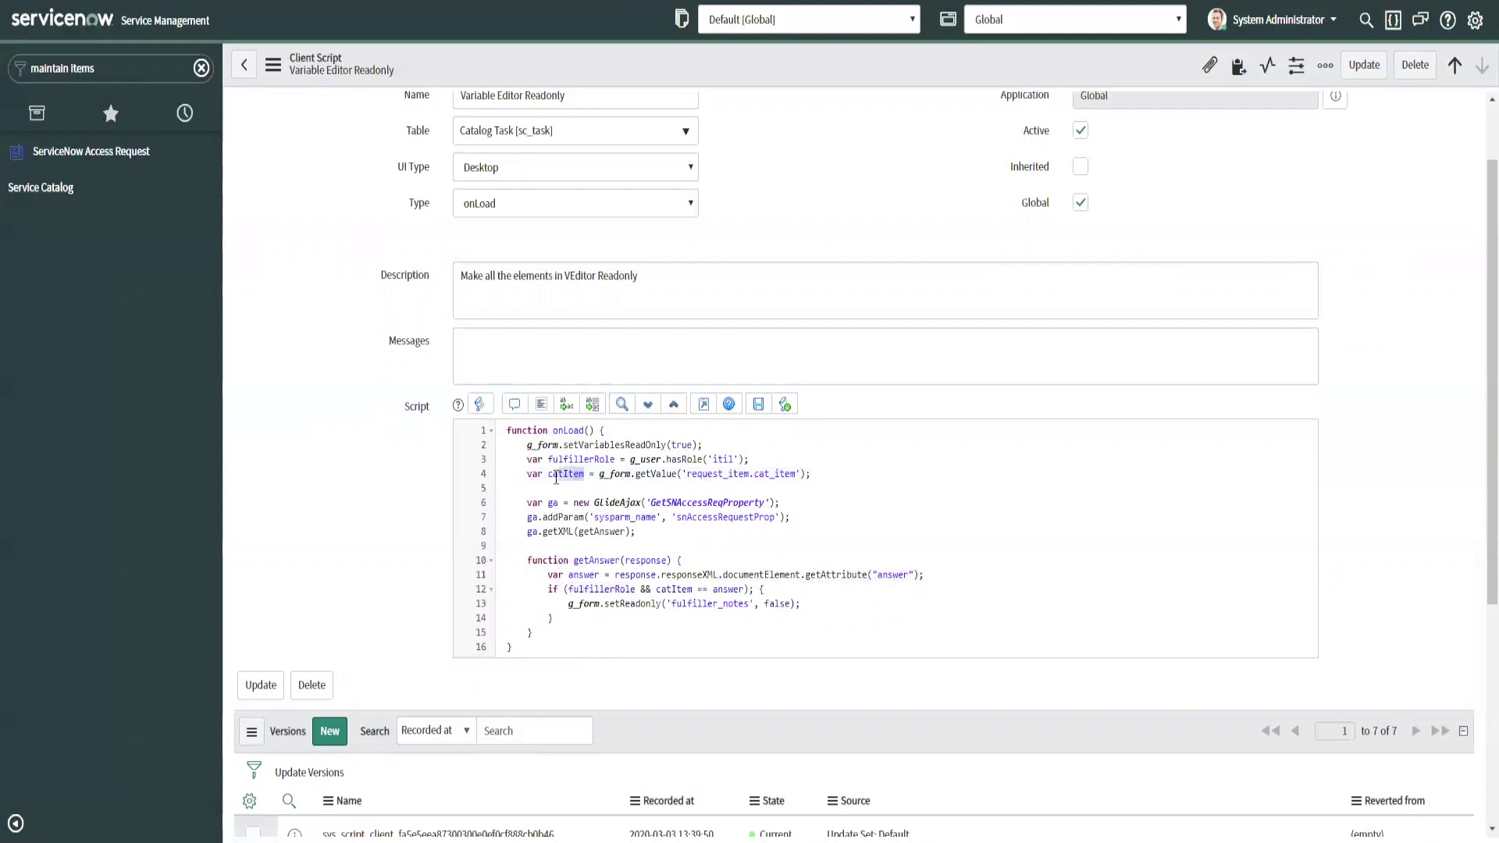
pyautogui.doubleClick(745, 587)
pyautogui.click(626, 591)
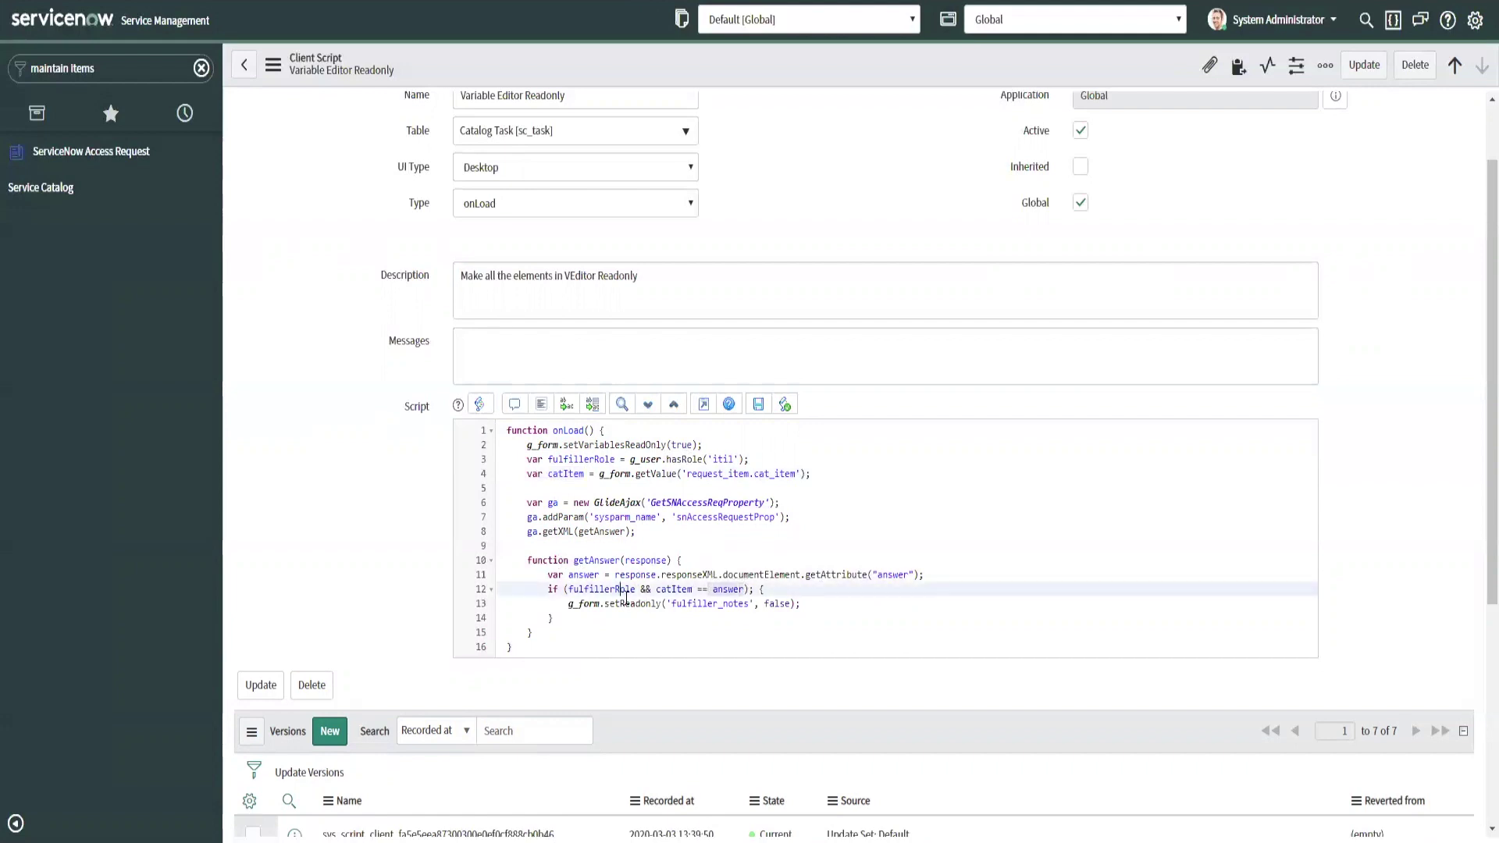
pyautogui.click(753, 604)
# Step: Filter the navigator on 'script include' and open the GetSNAccessReqProperty script include
pyautogui.click(148, 79)
pyautogui.write('script include')
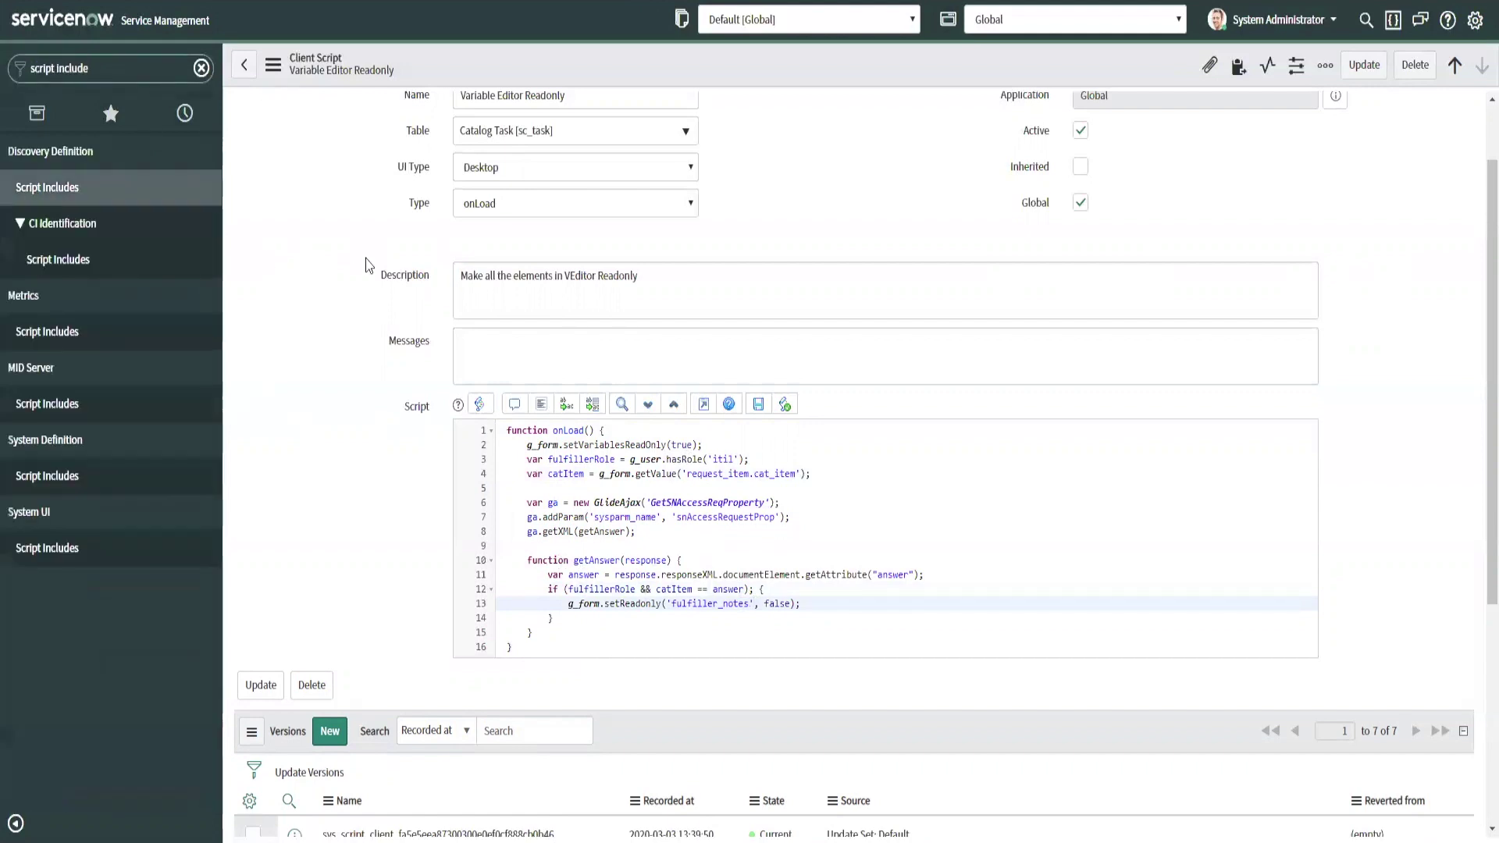
pyautogui.doubleClick(761, 503)
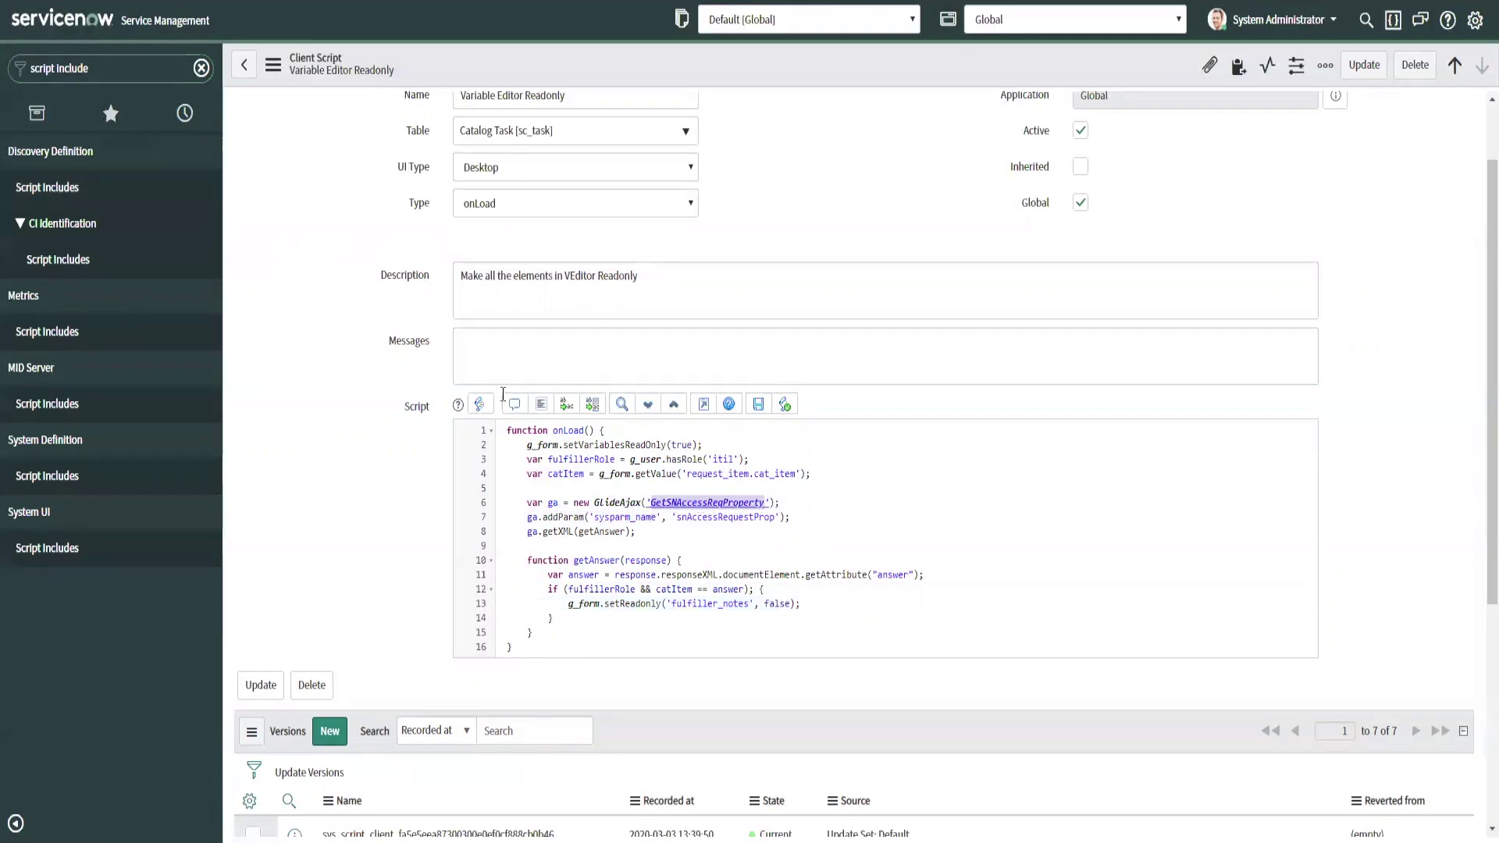
pyautogui.click(47, 475)
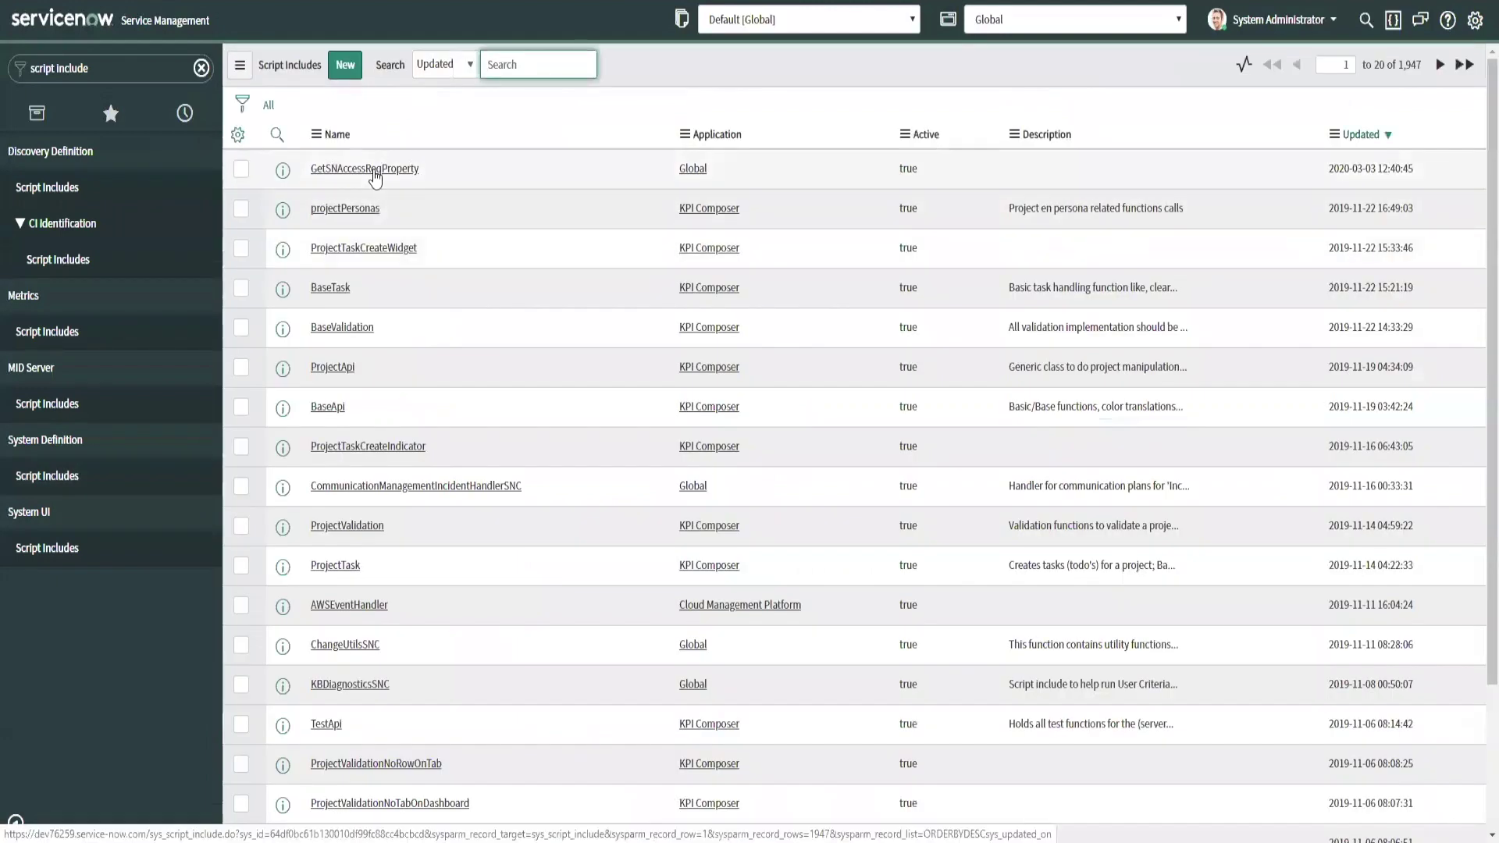
pyautogui.click(375, 178)
# Step: Review line 5, where gs.getProperty reads the cat.item.snaccessreq.prop system property
pyautogui.click(647, 401)
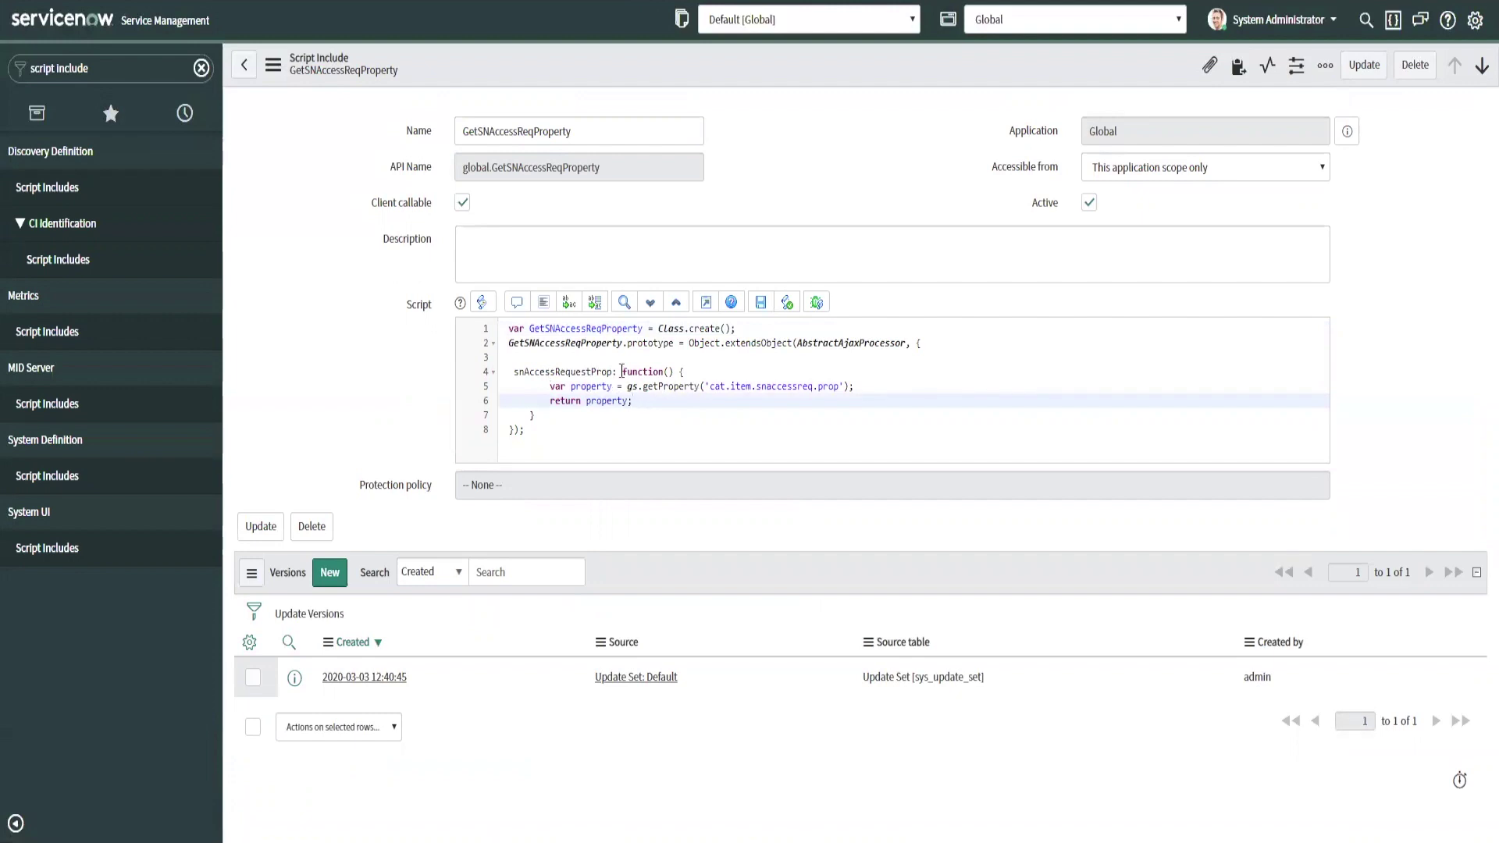
pyautogui.click(598, 388)
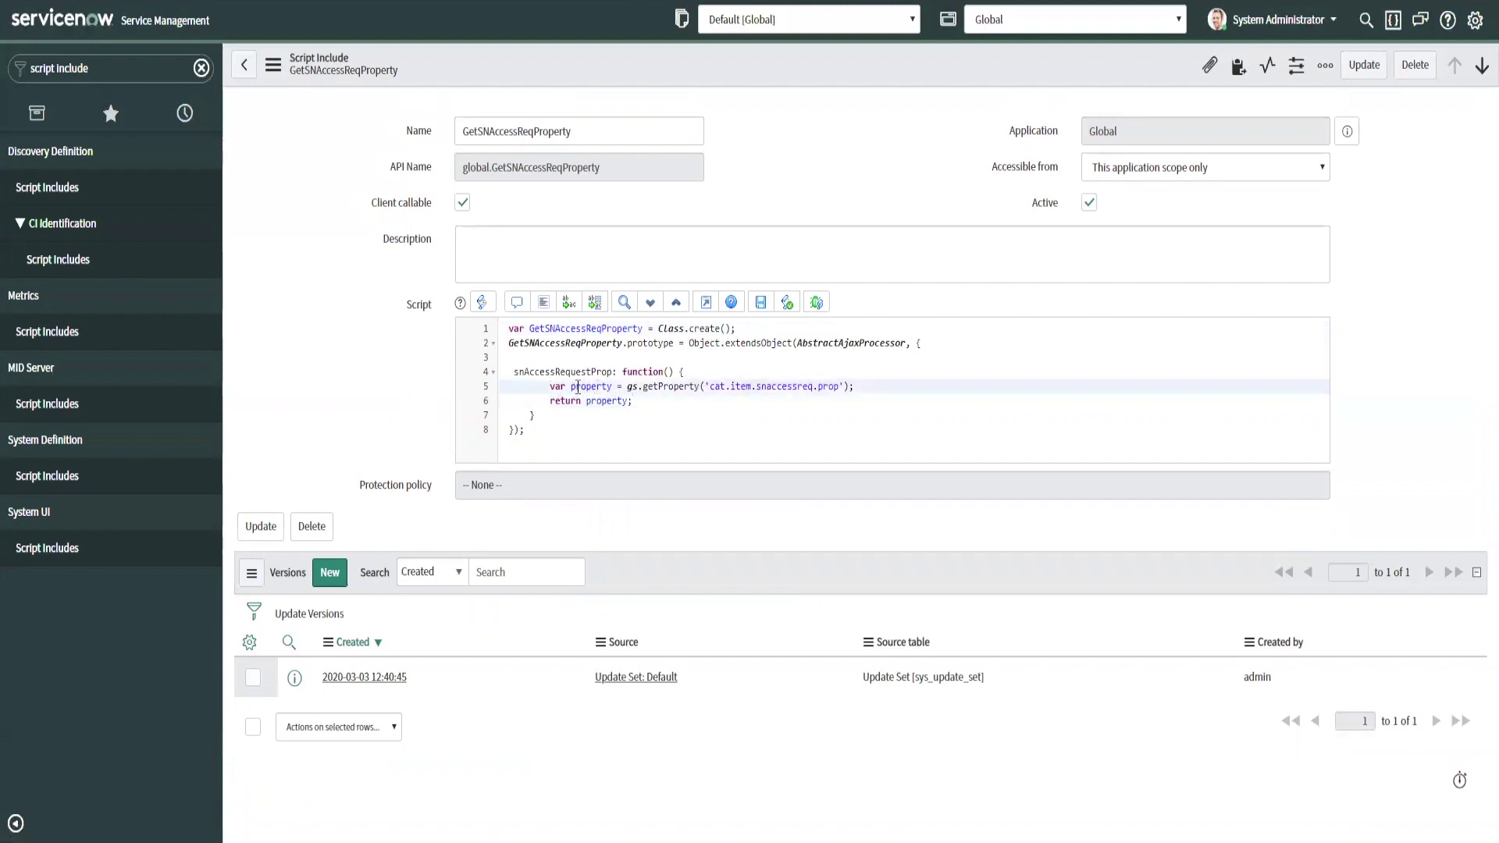
pyautogui.doubleClick(598, 388)
pyautogui.click(631, 387)
pyautogui.moveTo(630, 388); pyautogui.dragTo(722, 388)
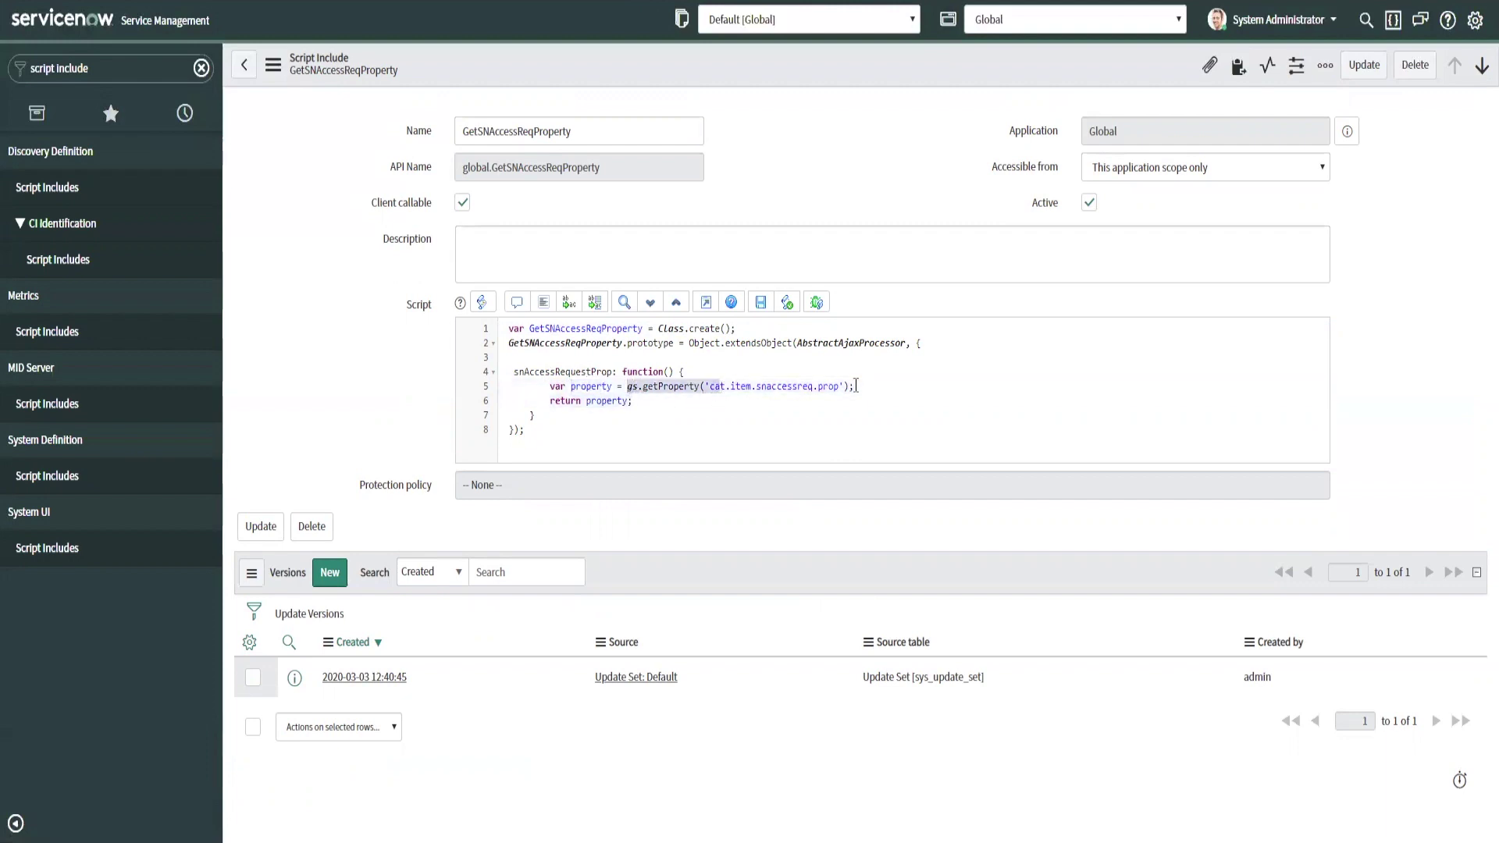
pyautogui.moveTo(838, 387); pyautogui.dragTo(709, 390)
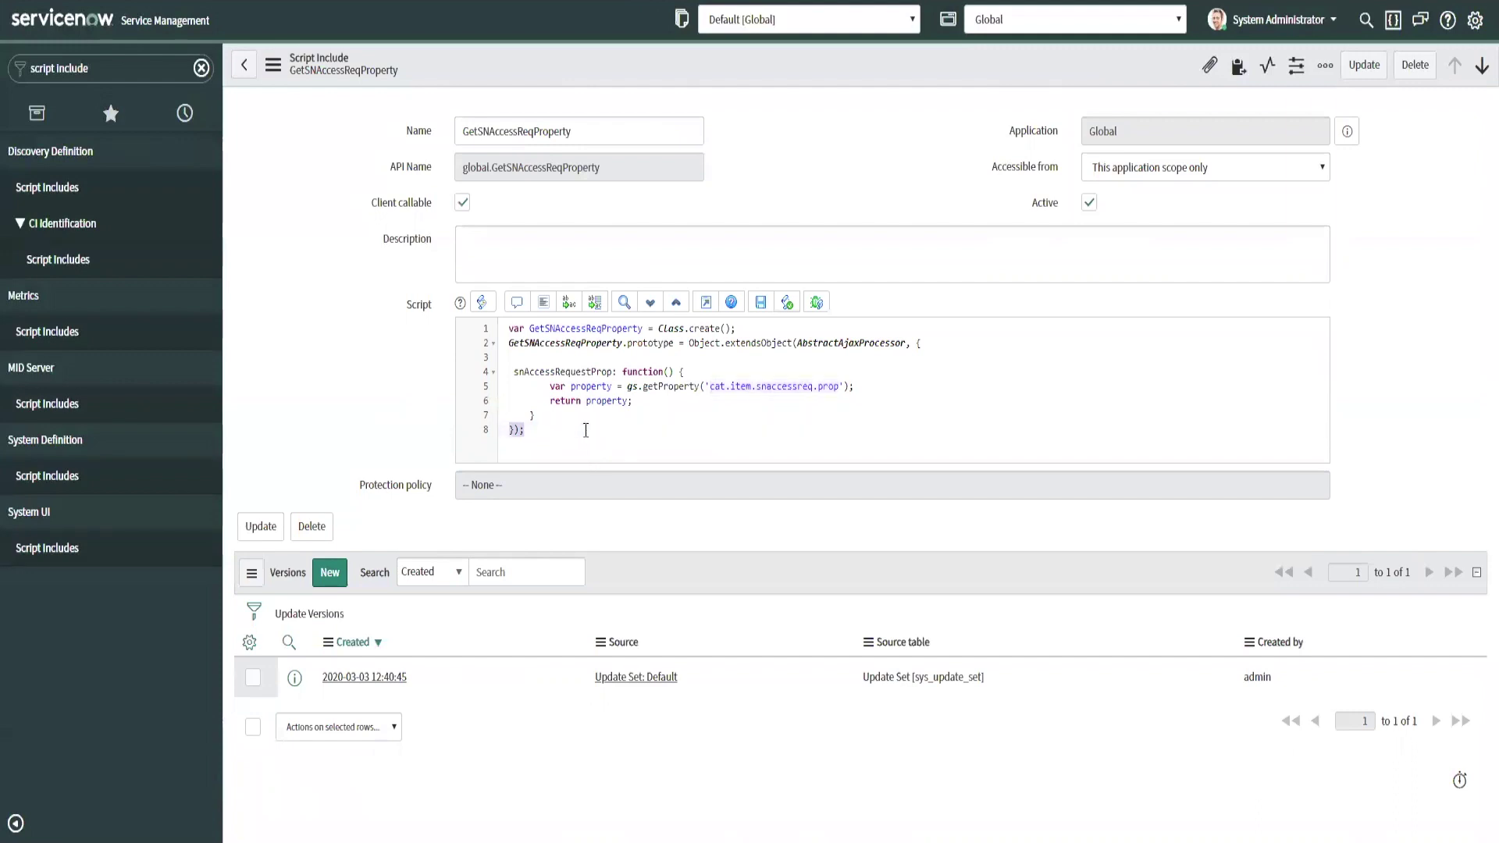
pyautogui.click(584, 402)
pyautogui.click(581, 453)
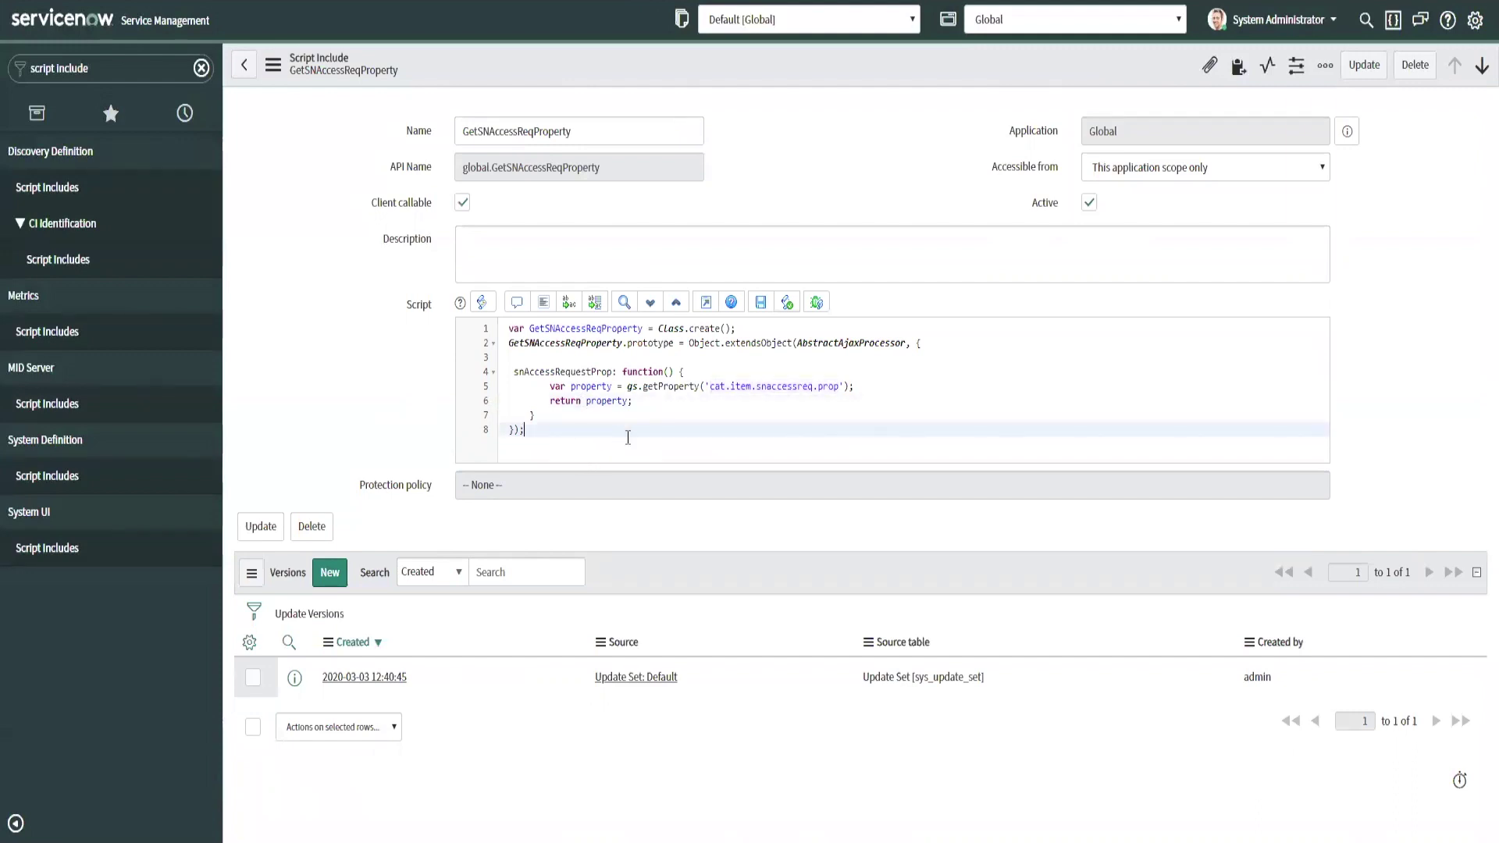
pyautogui.doubleClick(818, 389)
pyautogui.moveTo(819, 389); pyautogui.dragTo(711, 389)
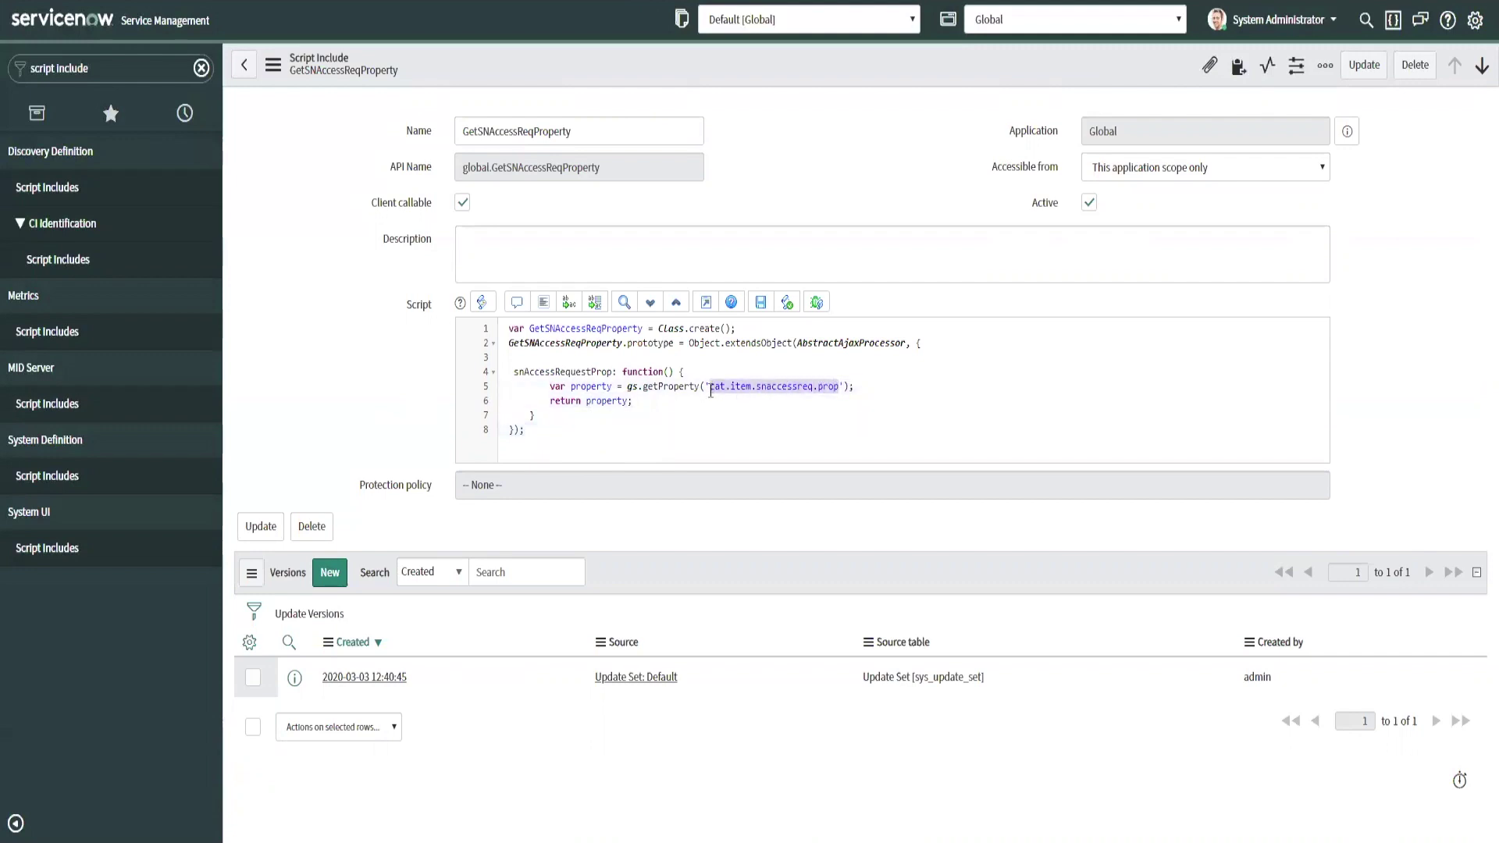
pyautogui.click(123, 68)
# Step: Open the cat.item.snaccessreq.prop record from sys_properties.list
pyautogui.write('sys_prop')
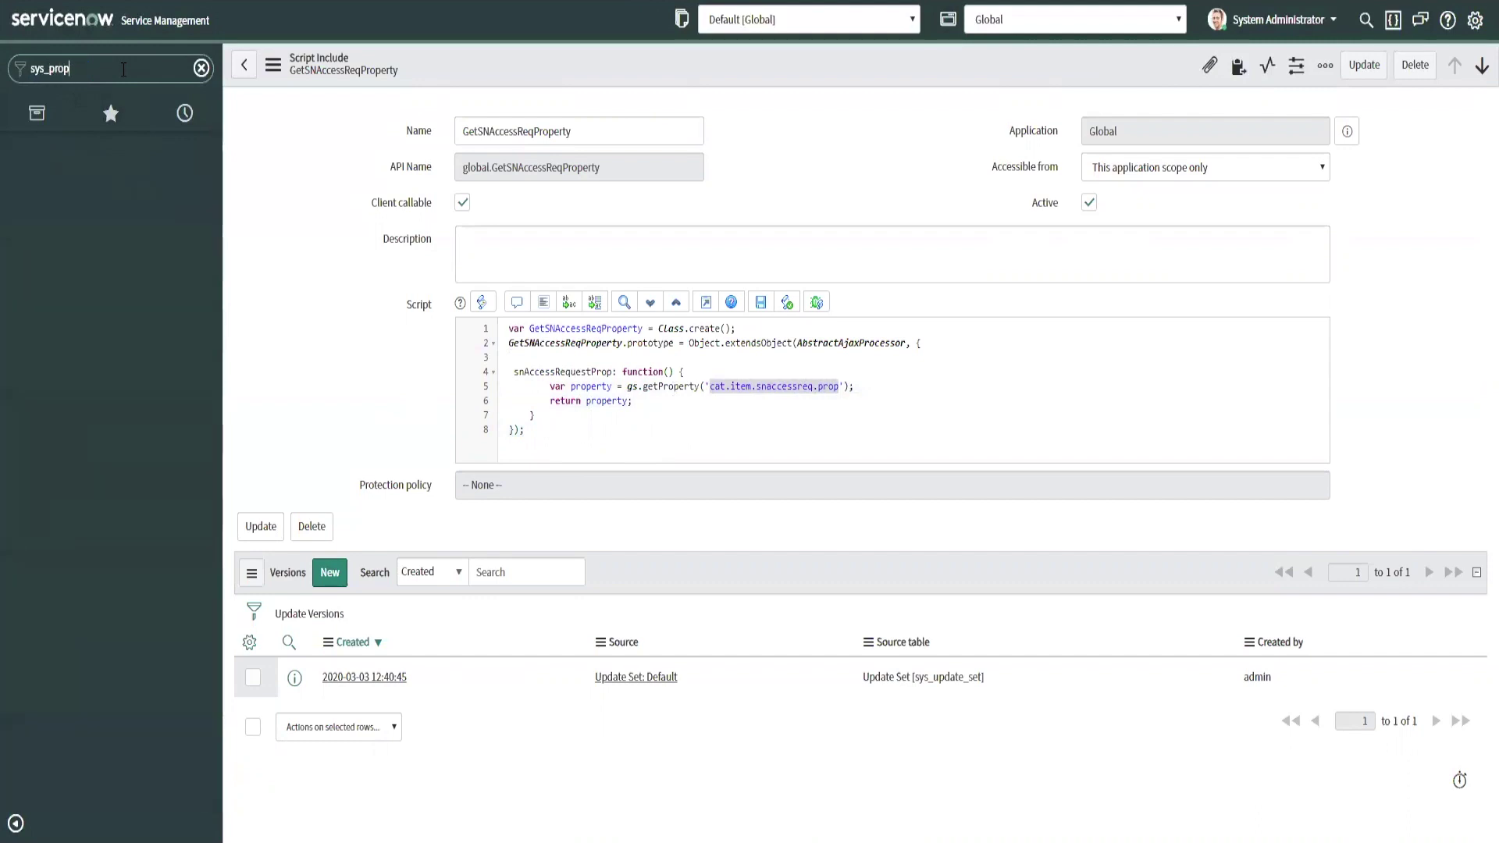
pyautogui.write('erties.list')
pyautogui.press('Return')
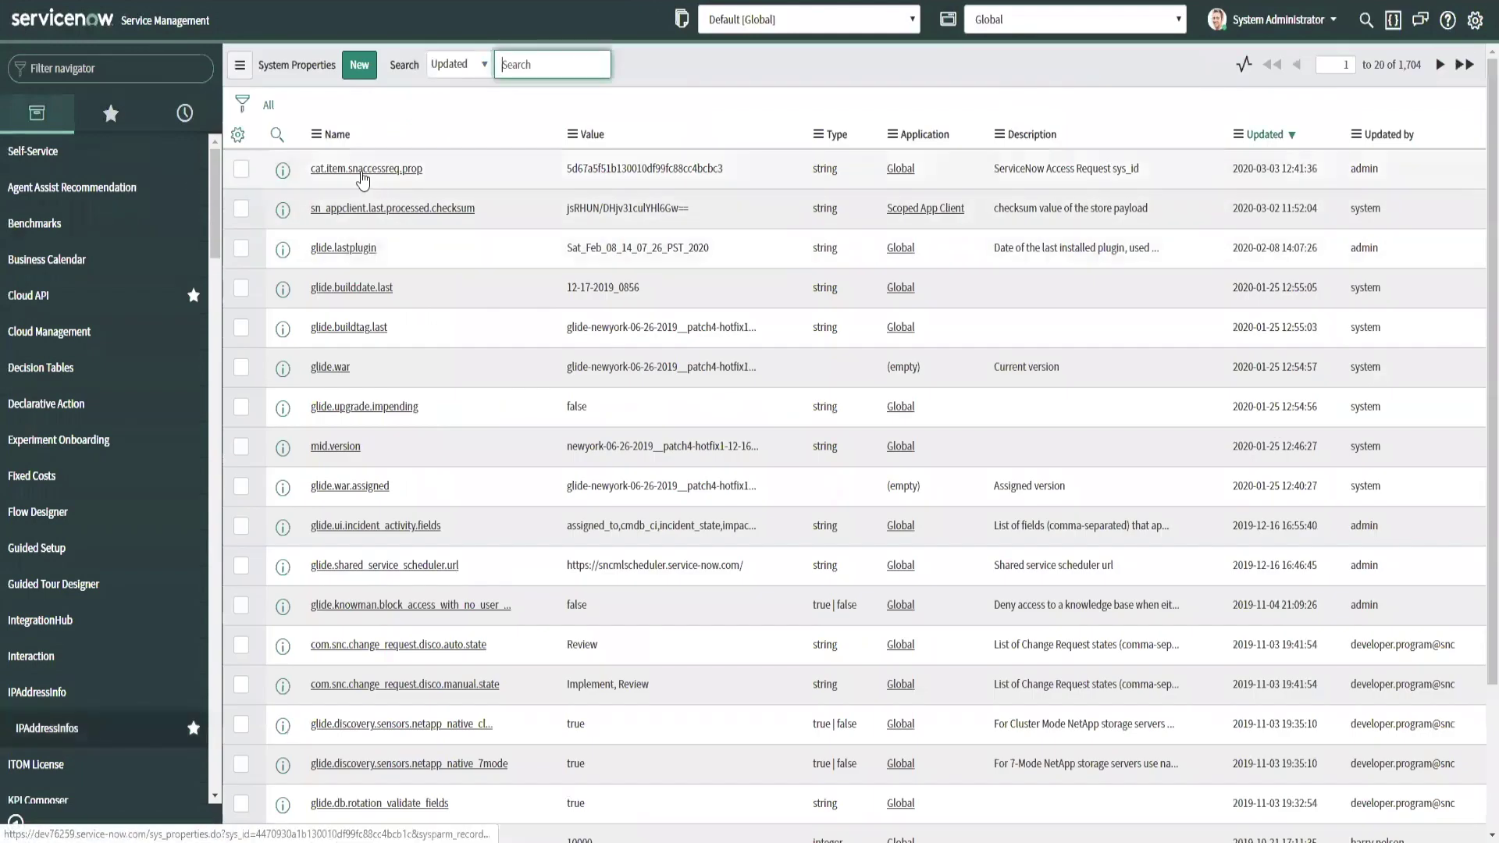
pyautogui.click(345, 174)
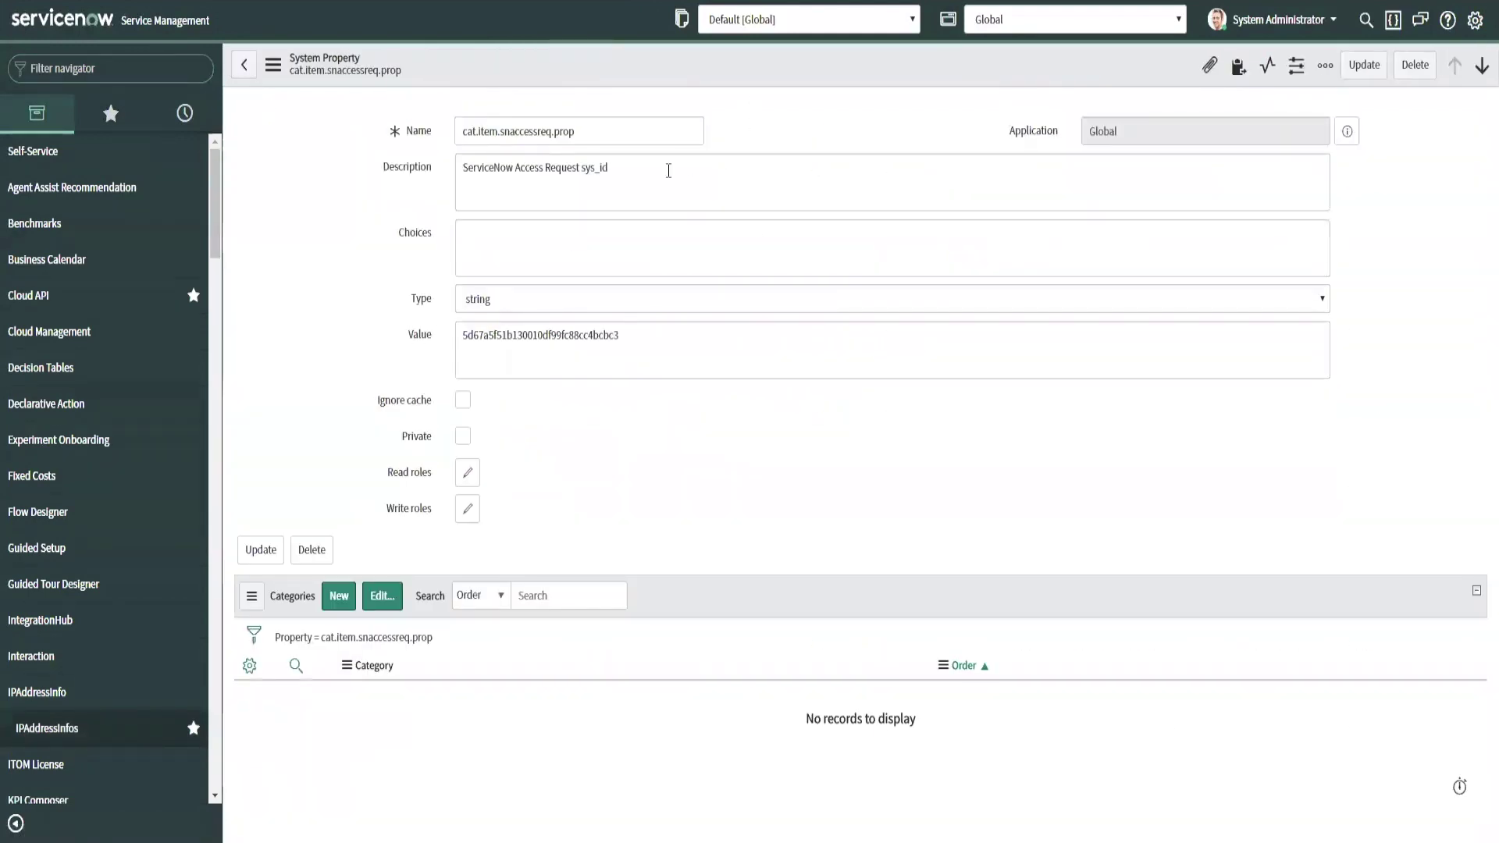
pyautogui.click(634, 135)
pyautogui.doubleClick(550, 134)
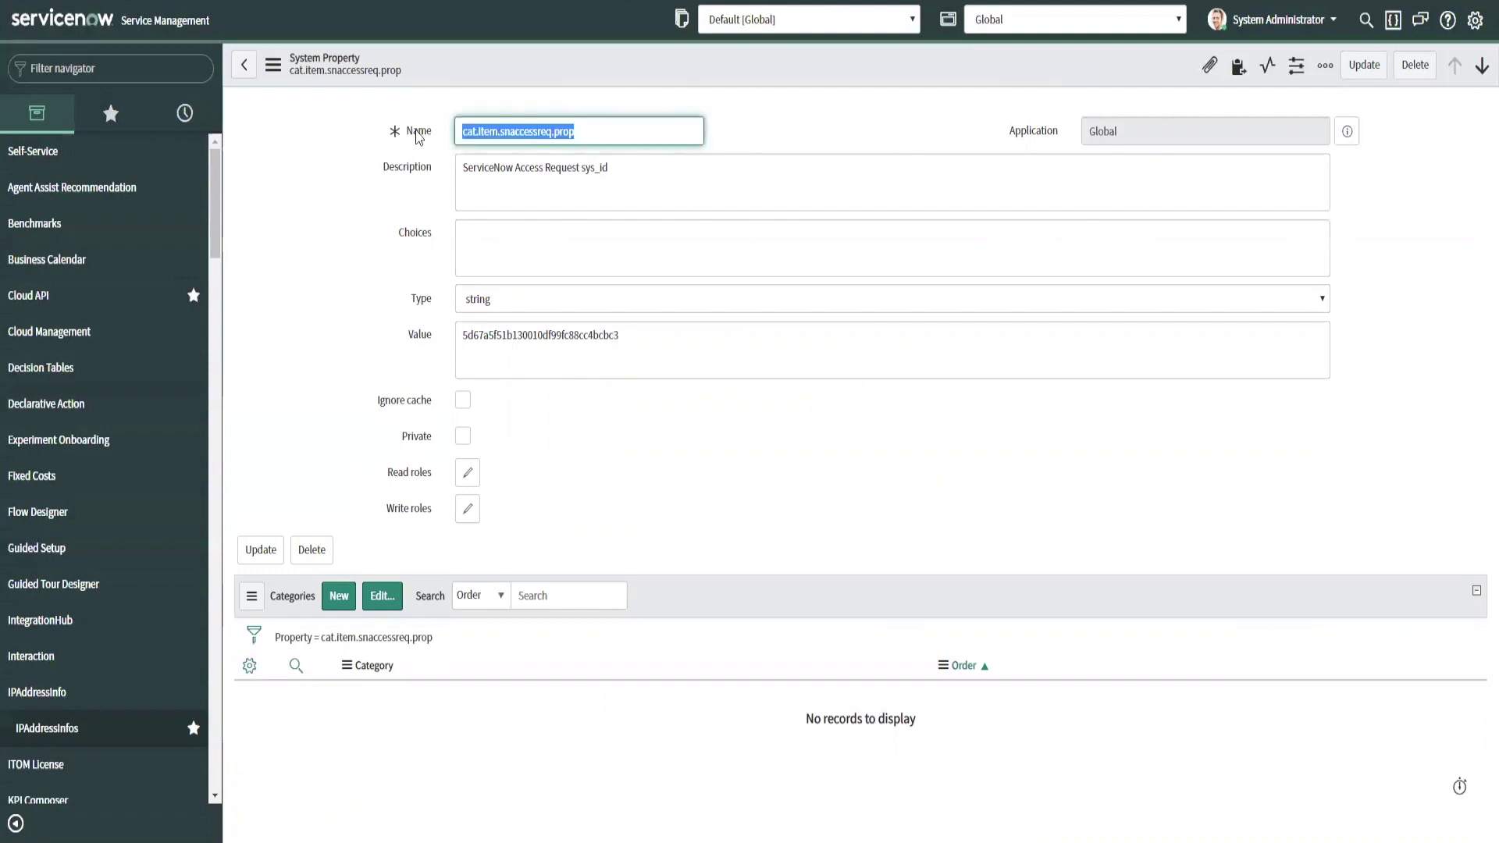
# Step: Insert 'catalog item' into the property description and save, staying on the record
pyautogui.click(688, 160)
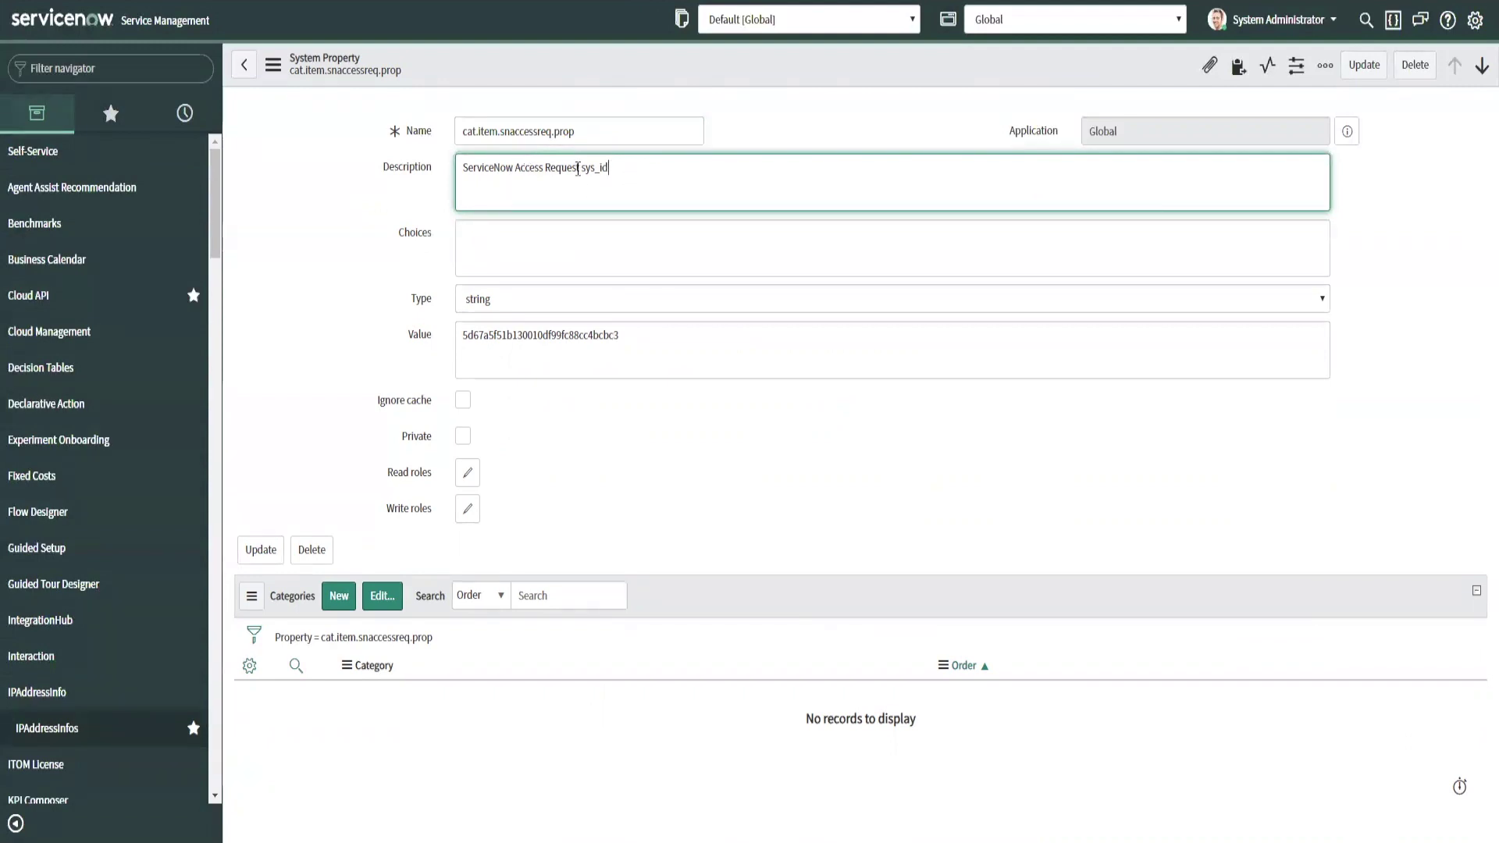
pyautogui.click(582, 168)
pyautogui.write('catalog item')
pyautogui.rightClick(591, 58)
pyautogui.click(605, 68)
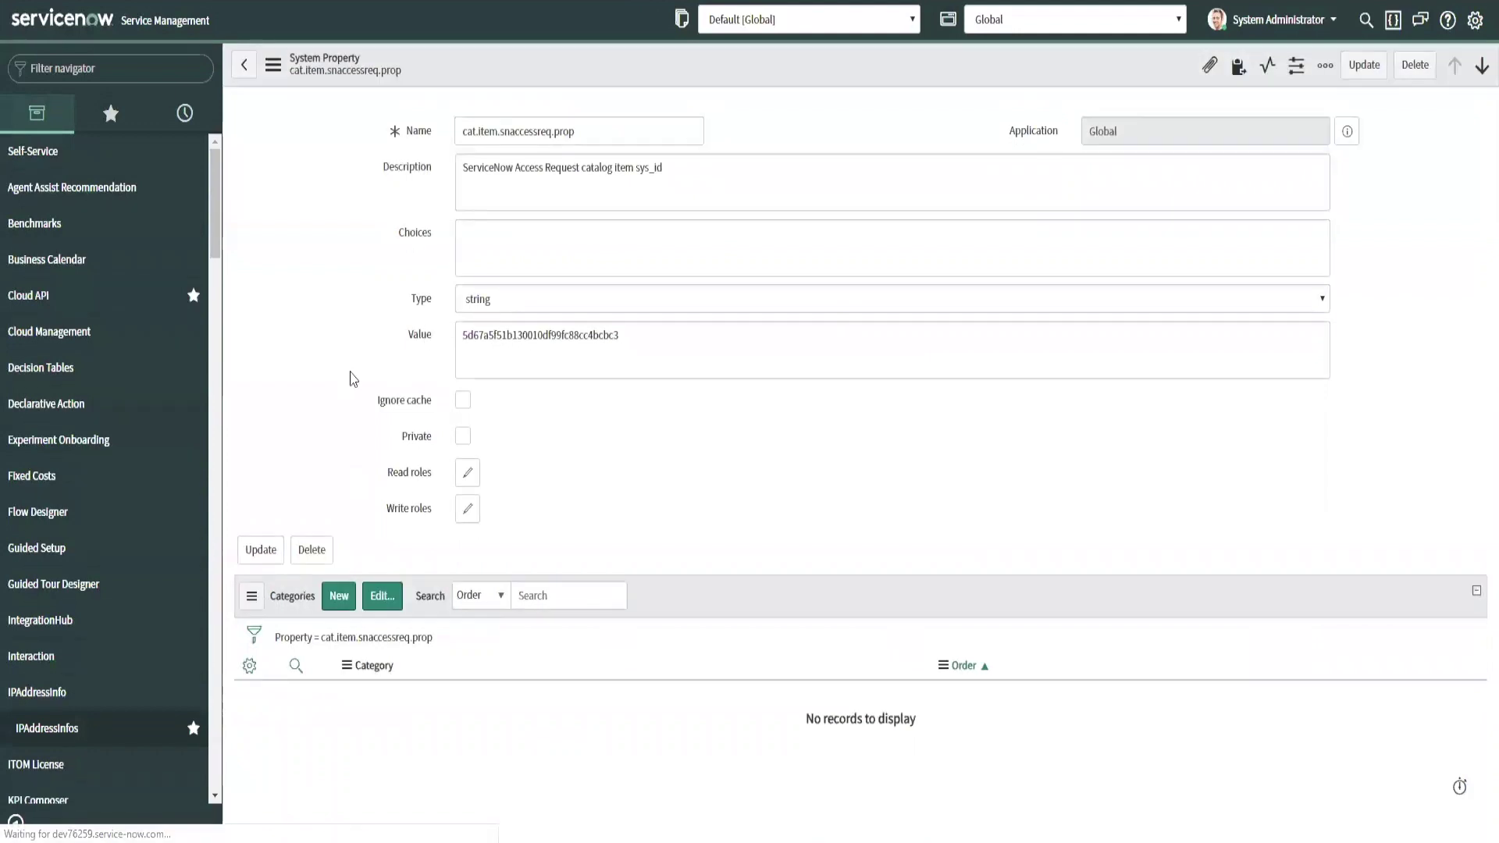
# Step: Inspect the property's sys_id value, then open the Variable Editor Readonly client script
pyautogui.click(696, 333)
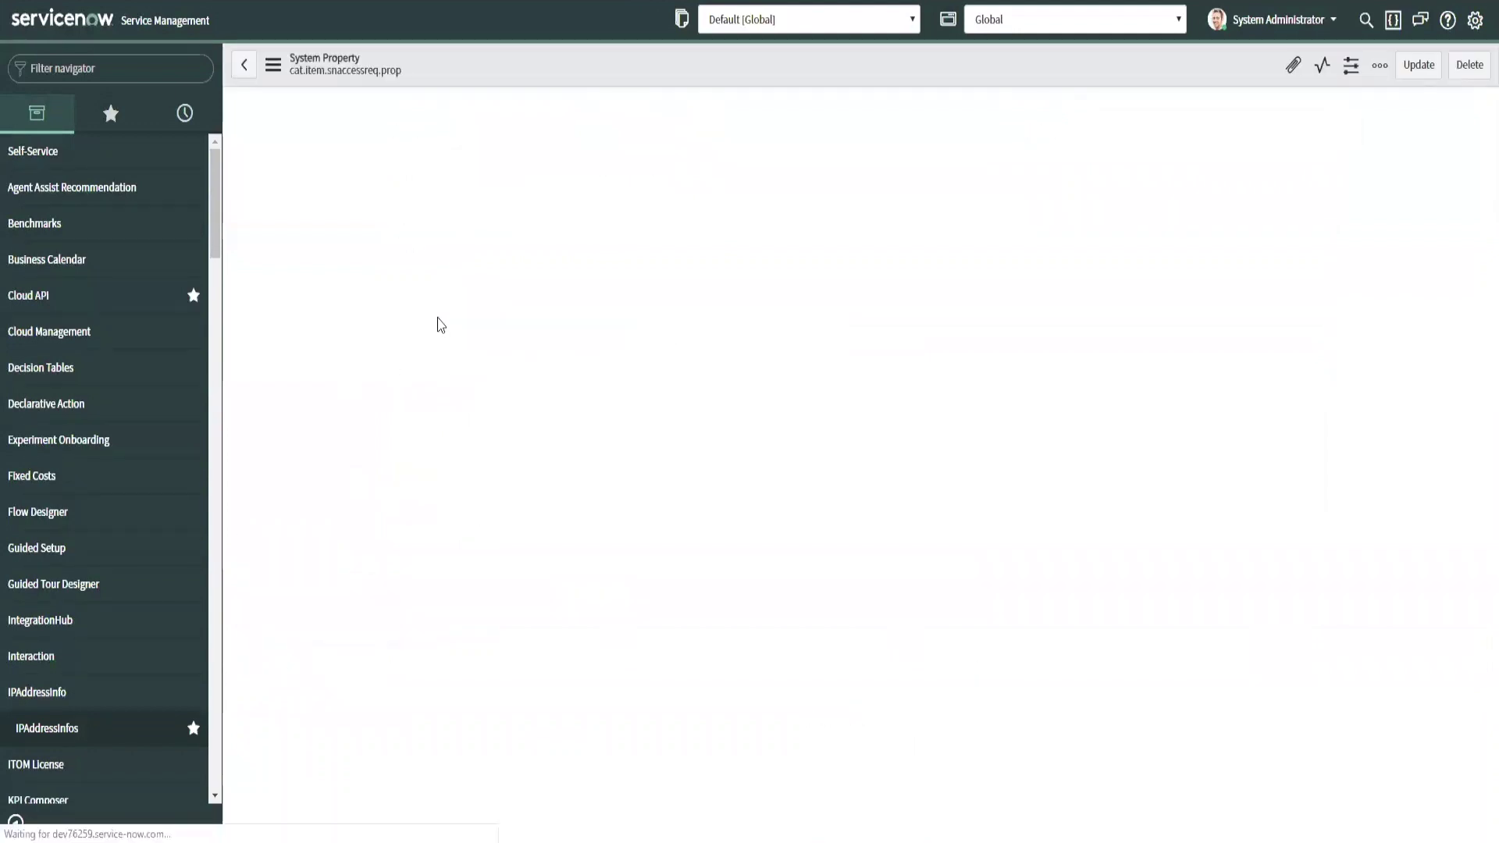
pyautogui.click(668, 335)
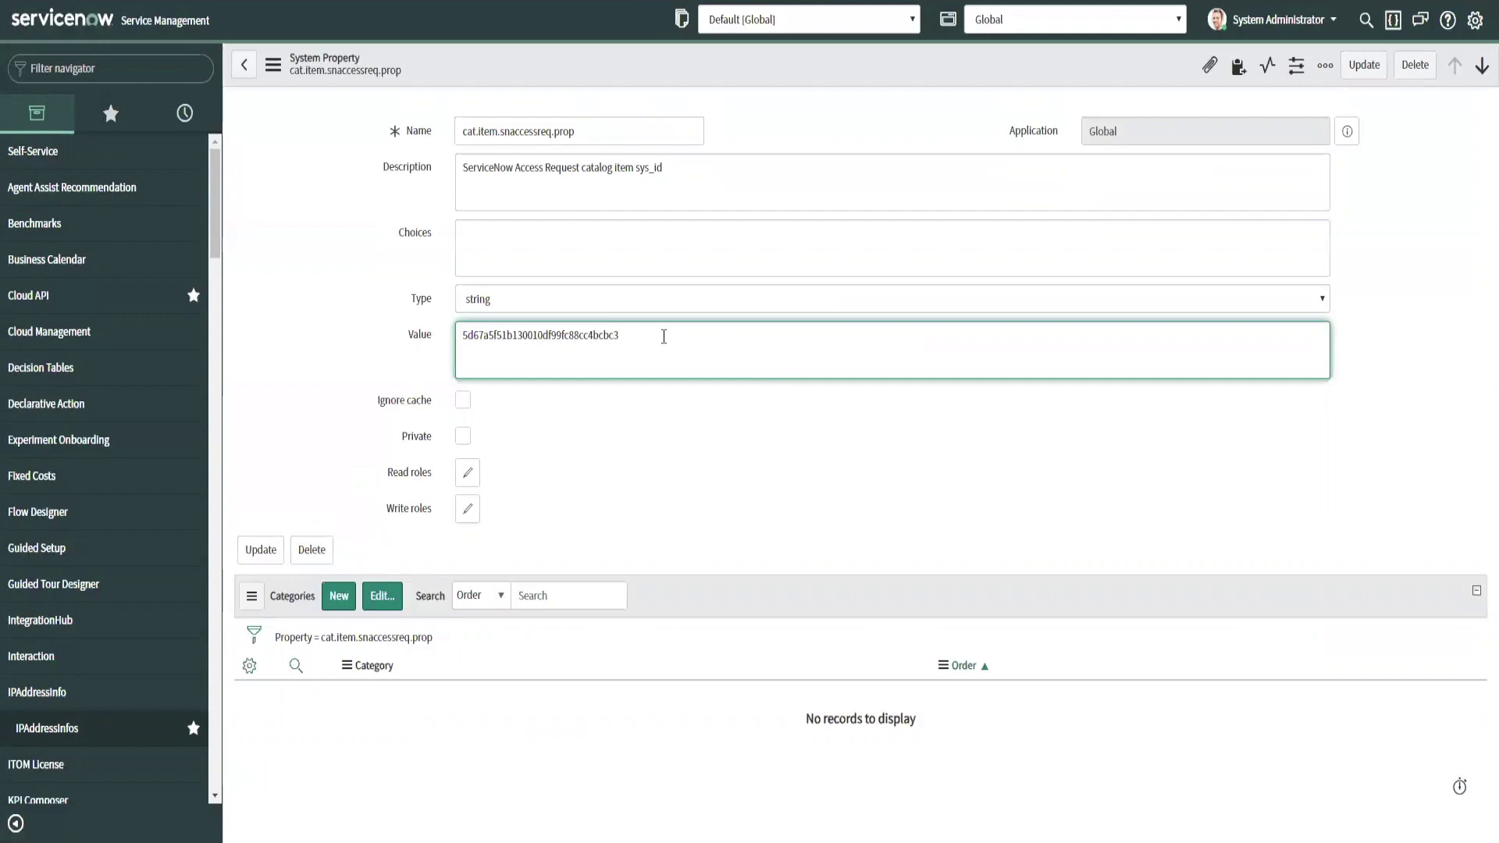
pyautogui.hotkey('ctrl', 'a')
pyautogui.click(641, 331)
pyautogui.moveTo(637, 331); pyautogui.dragTo(435, 331)
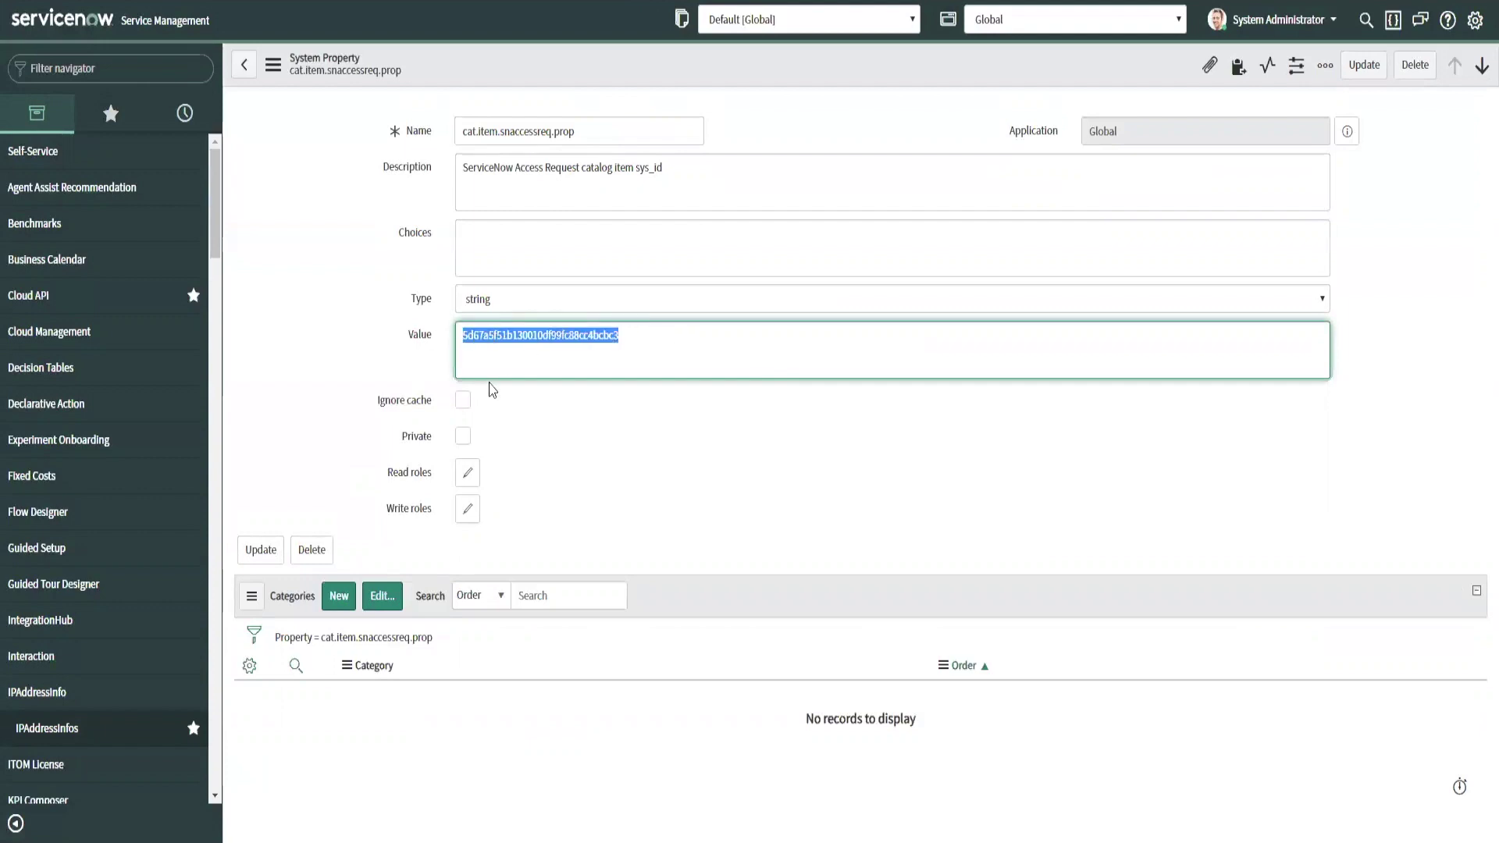
pyautogui.click(678, 353)
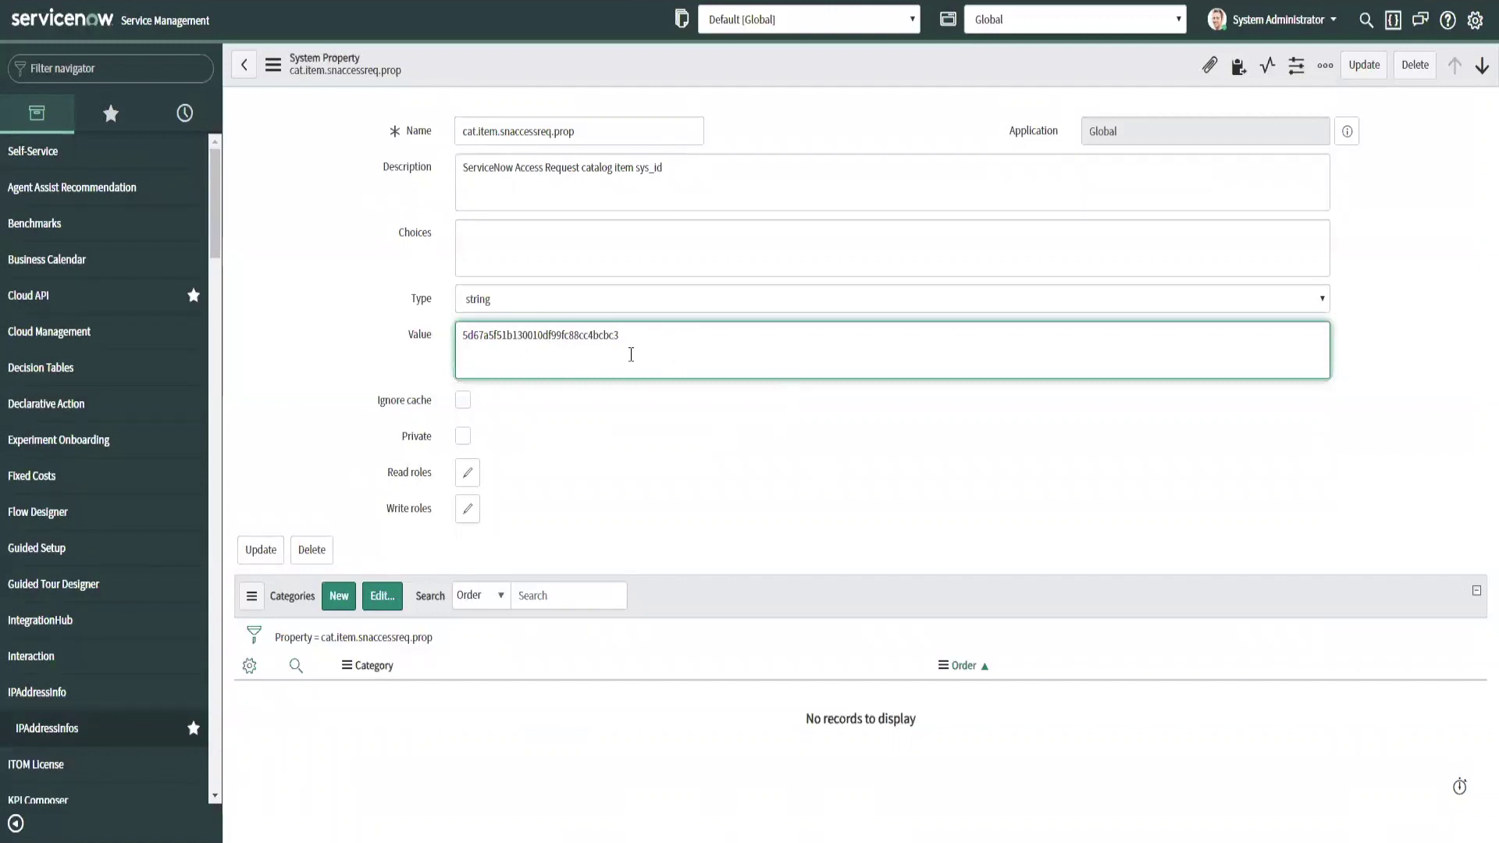
pyautogui.click(367, 414)
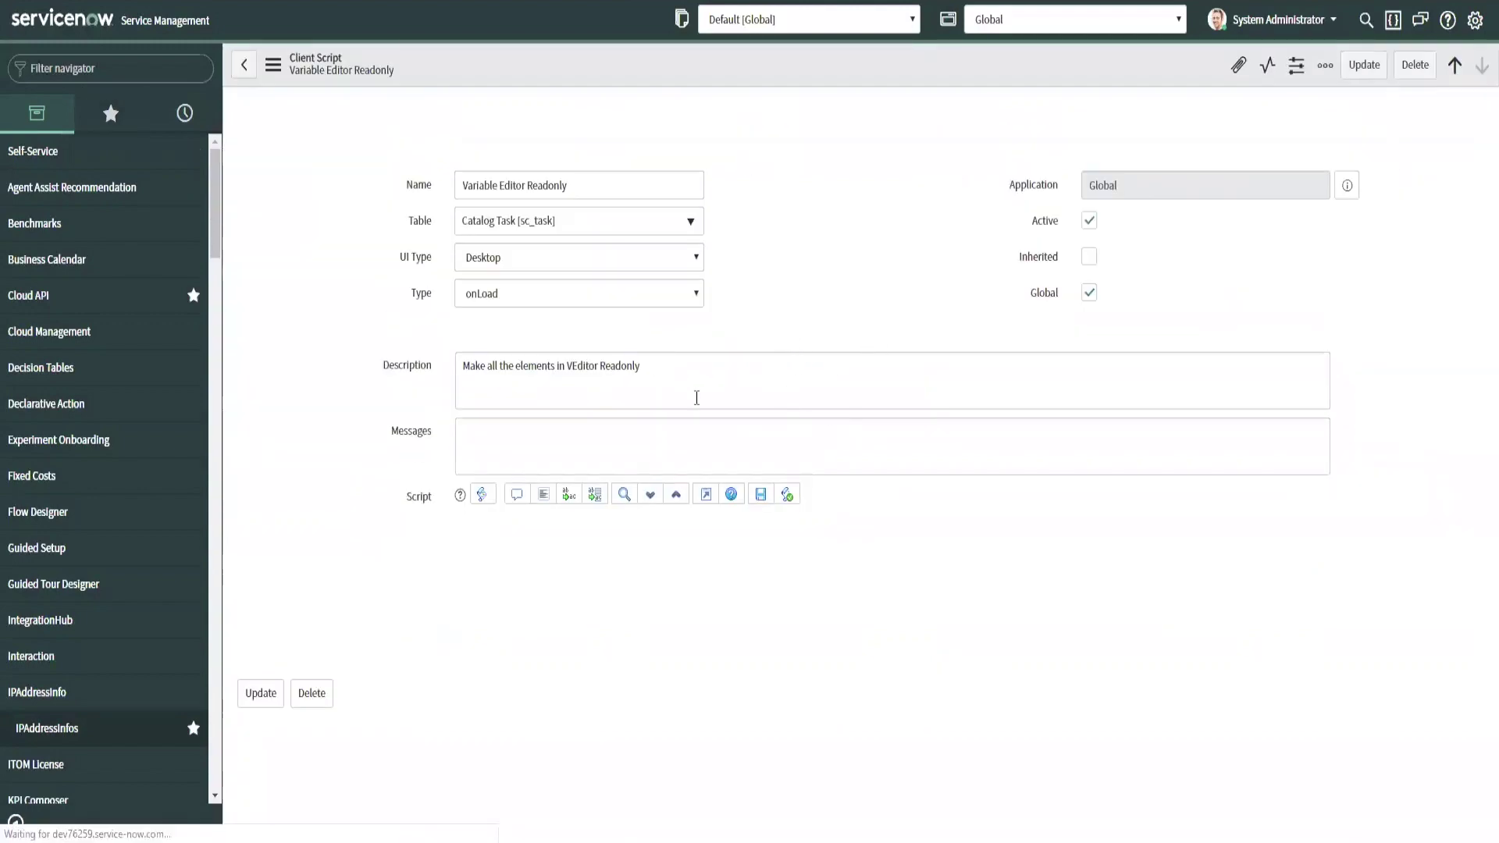
pyautogui.scroll(-2, 613, 602)
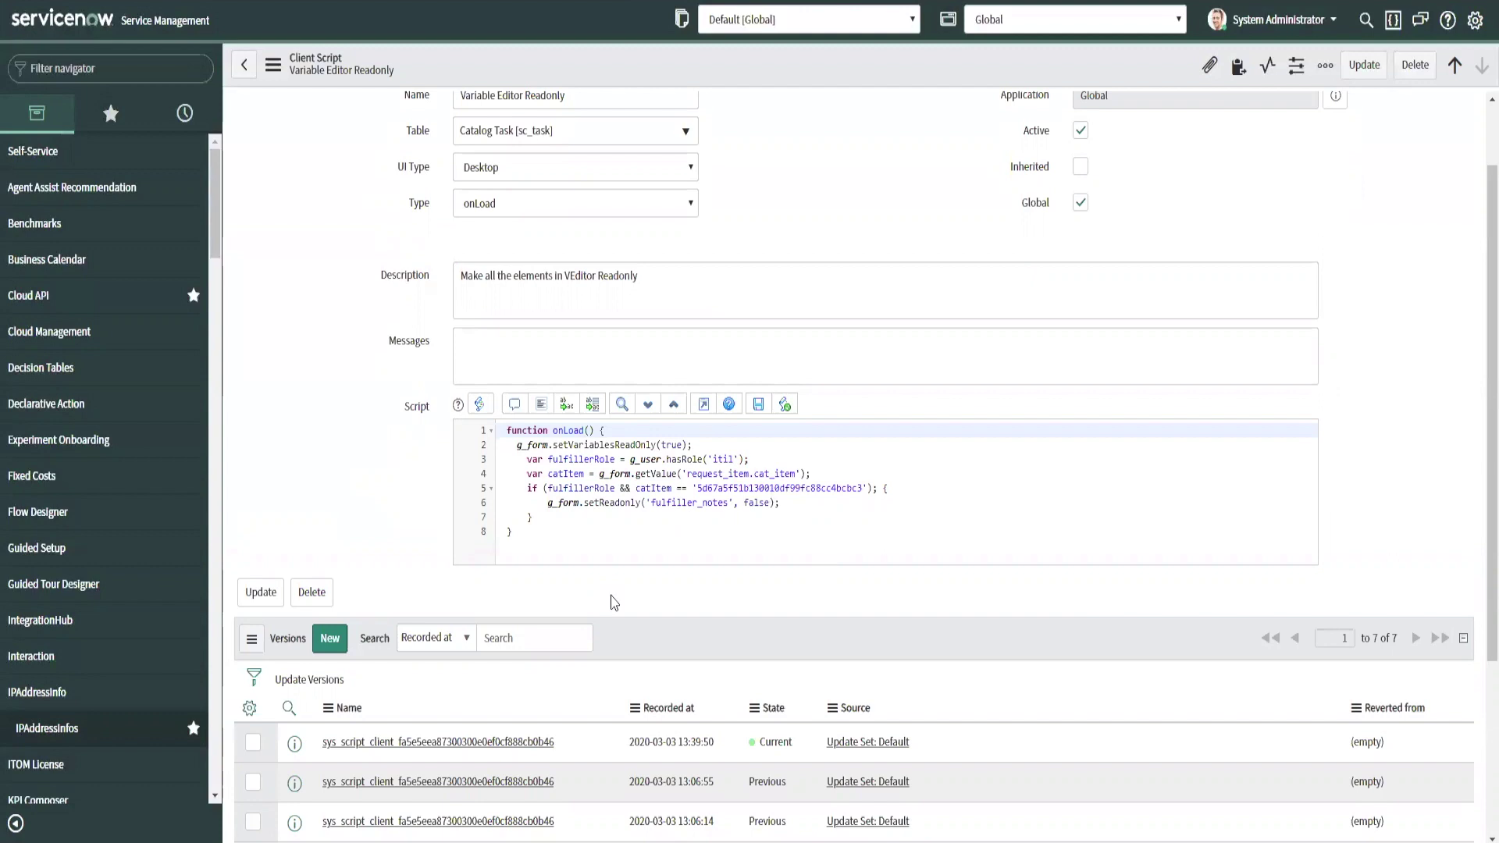
pyautogui.click(751, 474)
pyautogui.click(864, 489)
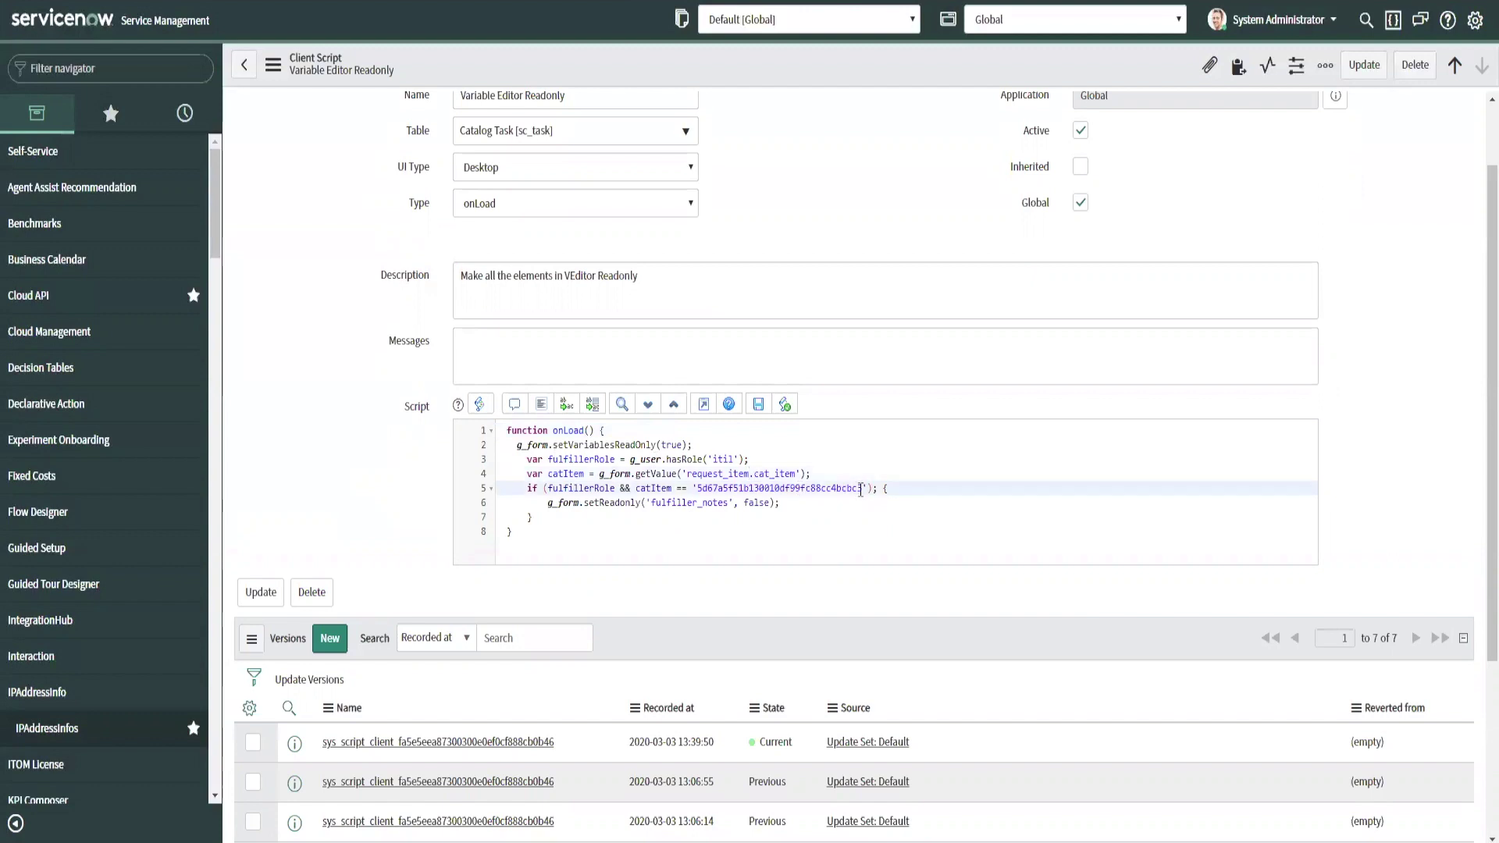
pyautogui.moveTo(867, 490); pyautogui.dragTo(697, 488)
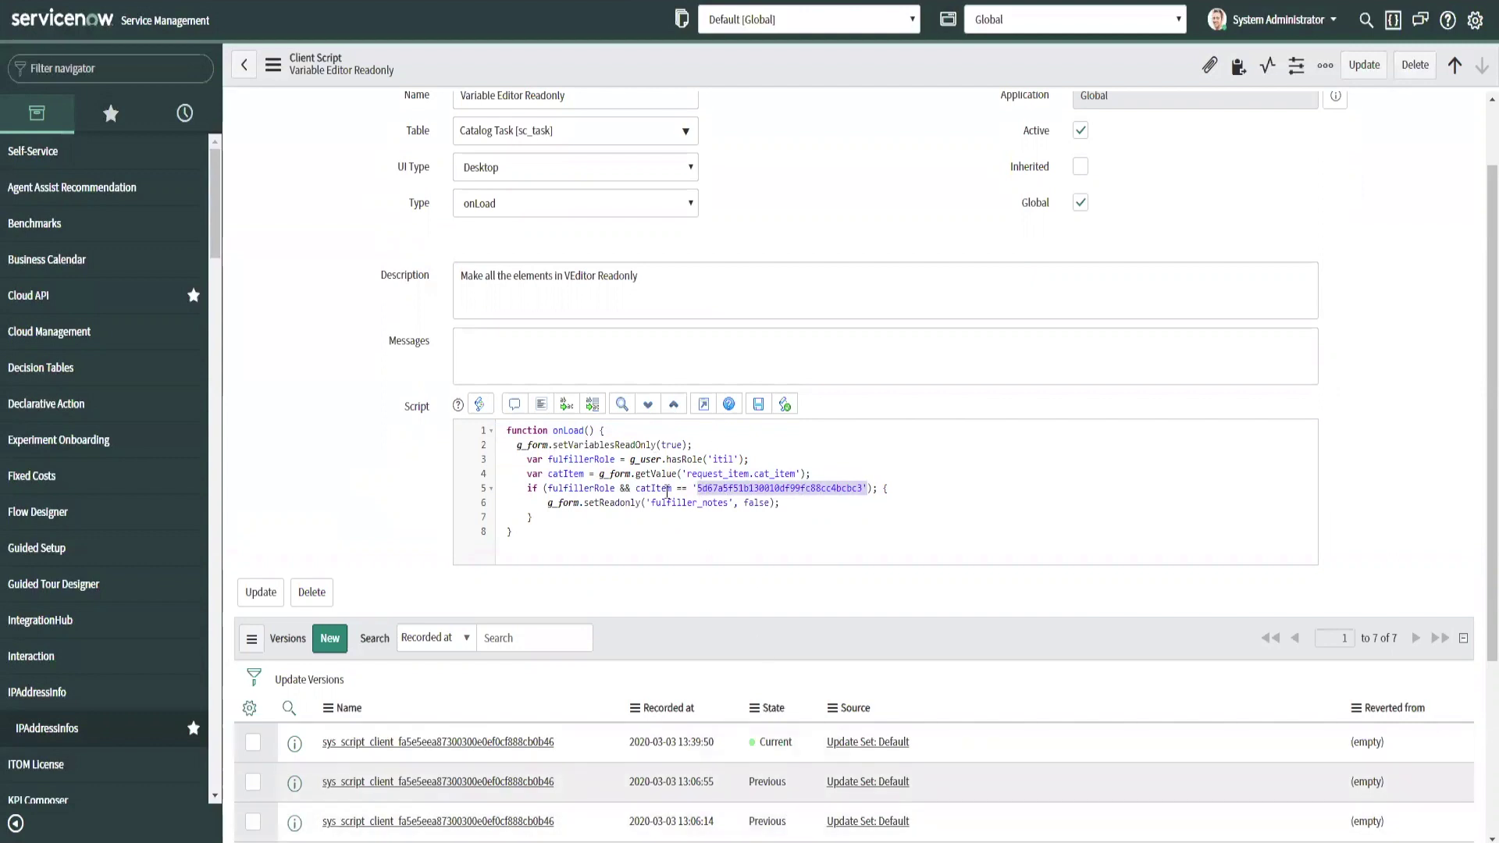
pyautogui.click(666, 531)
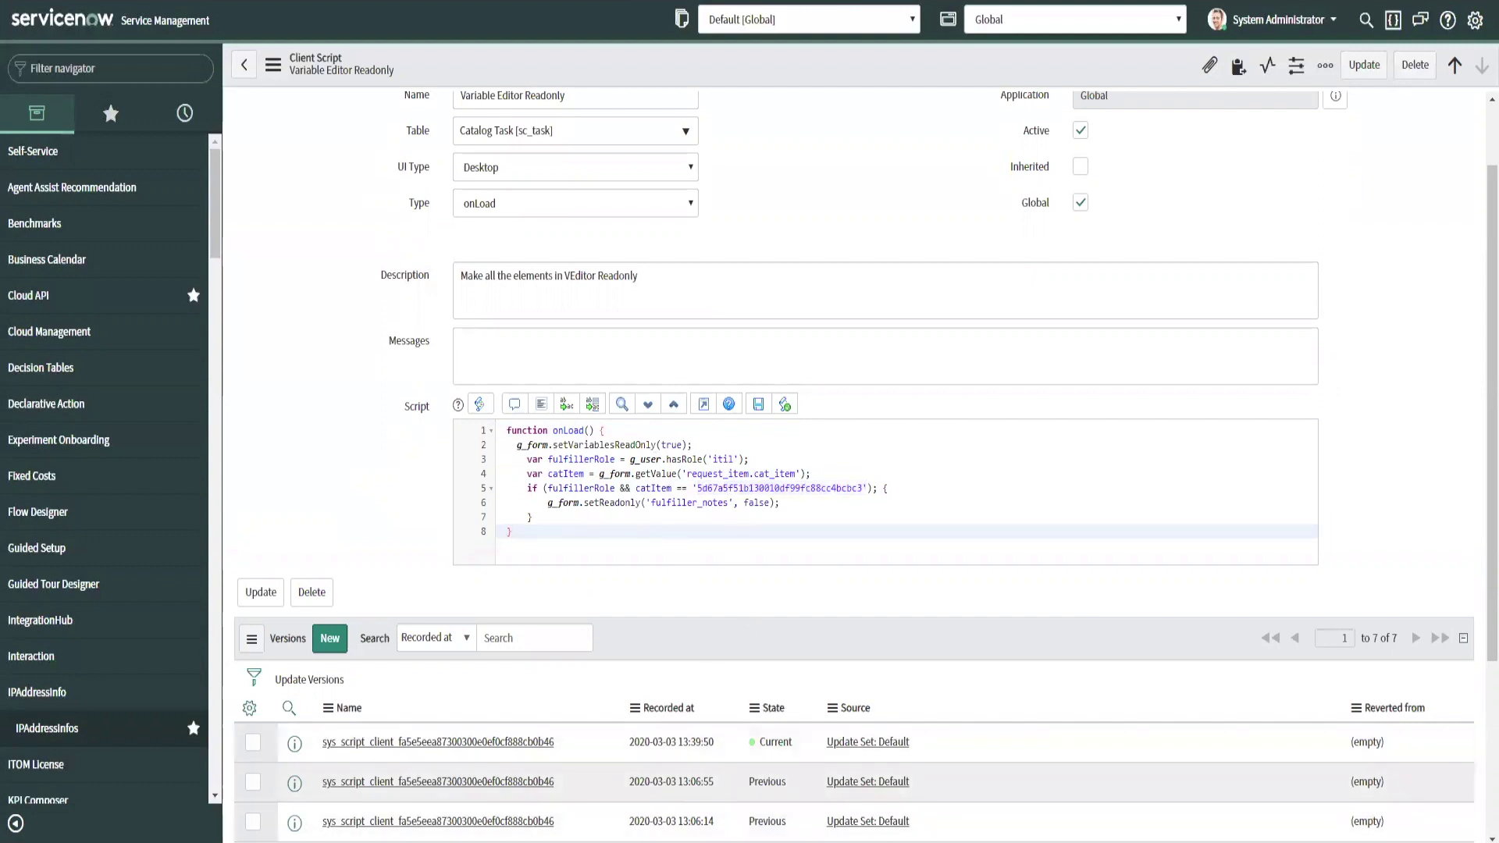
# Step: Paste the 16-line GlideAjax onLoad function from Sublime Text over the old script and Update
pyautogui.hotkey('alt', 'Tab')
pyautogui.click(136, 514)
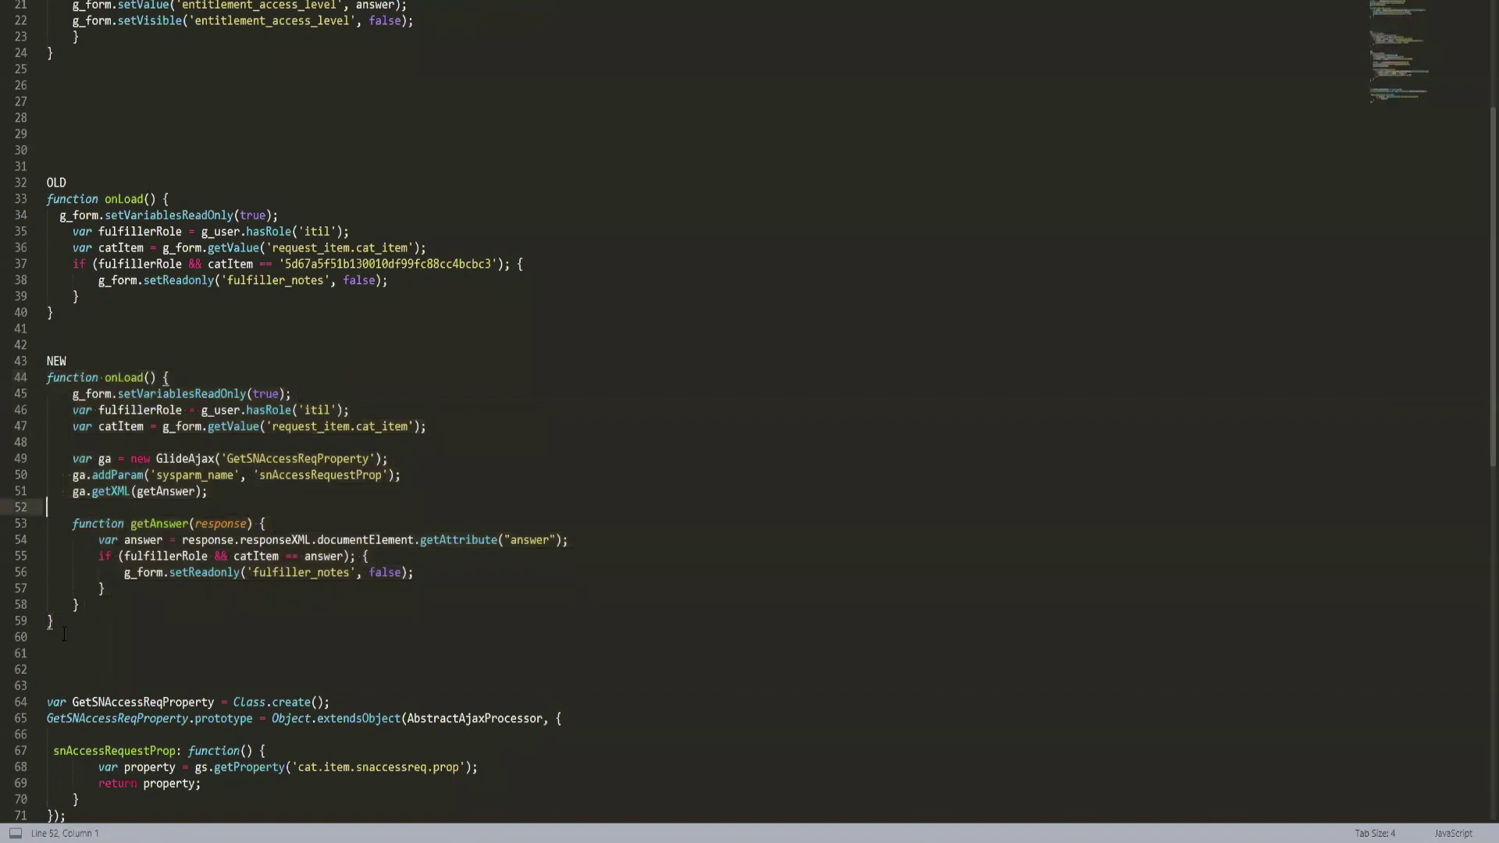
pyautogui.click(62, 622)
pyautogui.moveTo(61, 621); pyautogui.dragTo(35, 377)
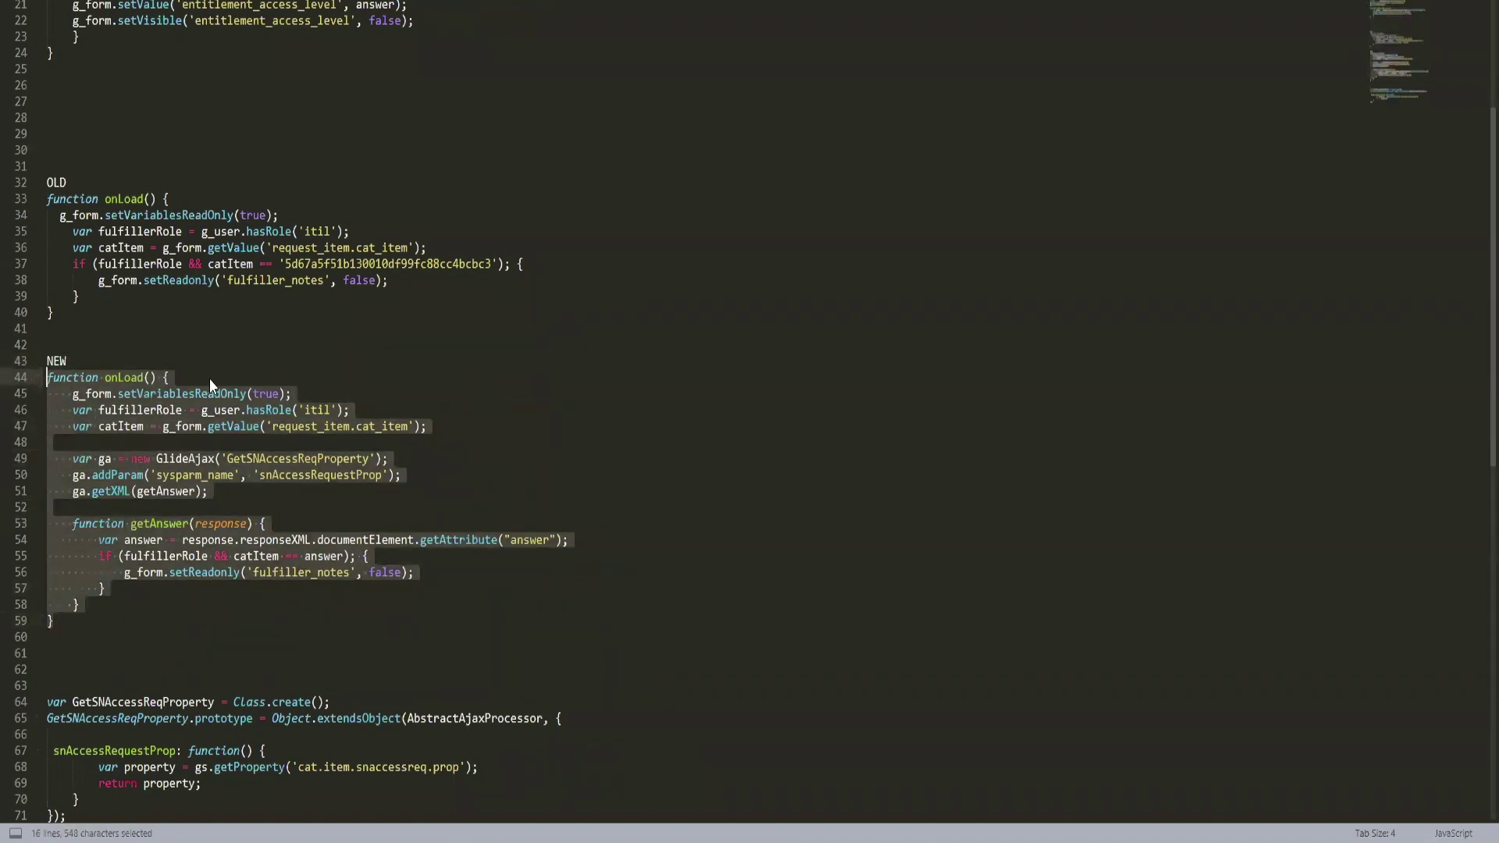
pyautogui.hotkey('ctrl', 'c')
pyautogui.hotkey('alt', 'Tab')
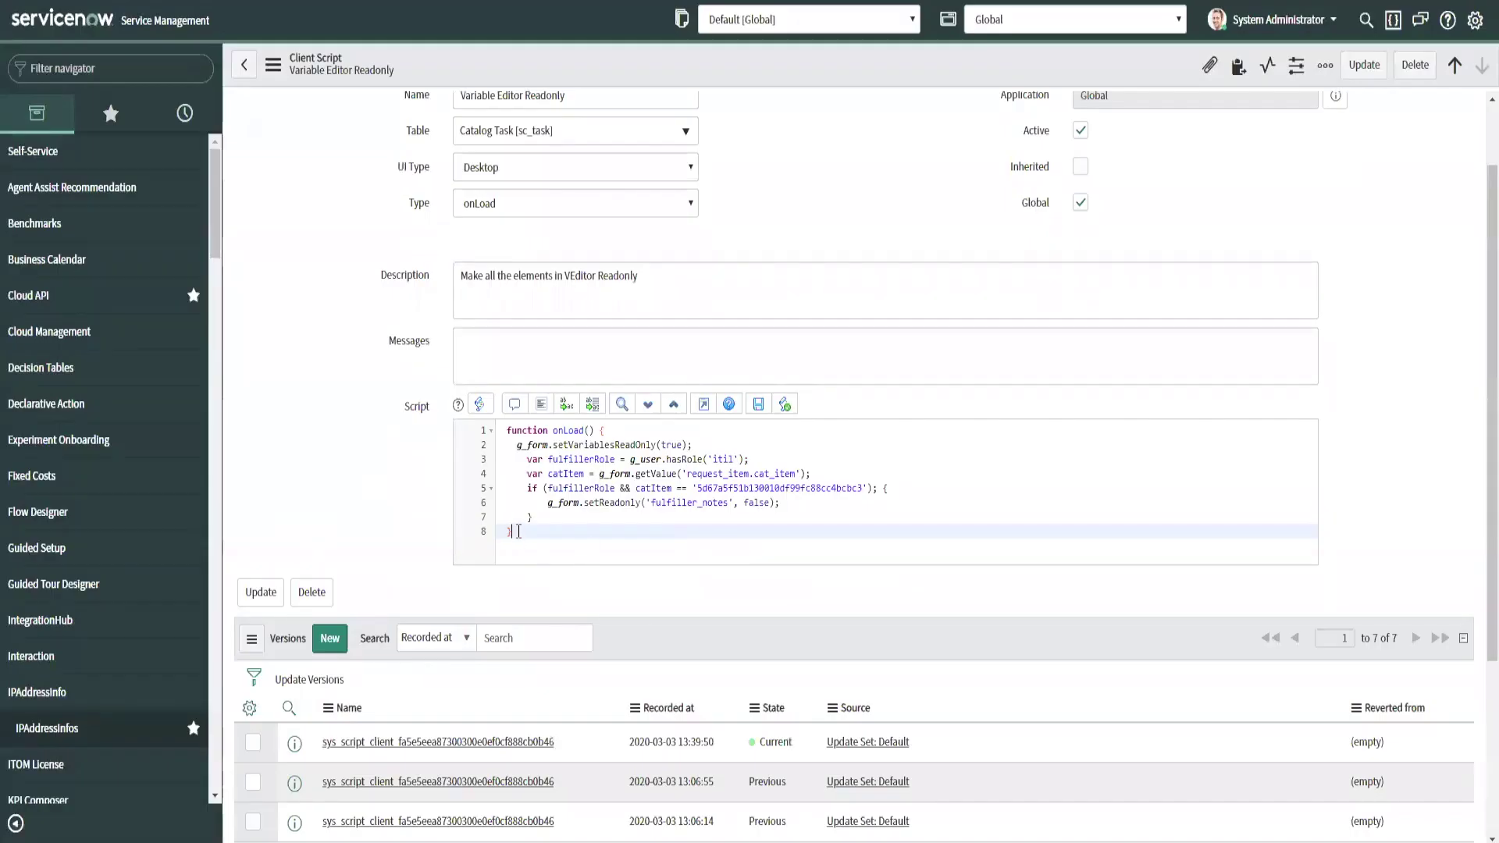
pyautogui.hotkey('ctrl', 'a')
pyautogui.hotkey('ctrl', 'v')
pyautogui.click(564, 531)
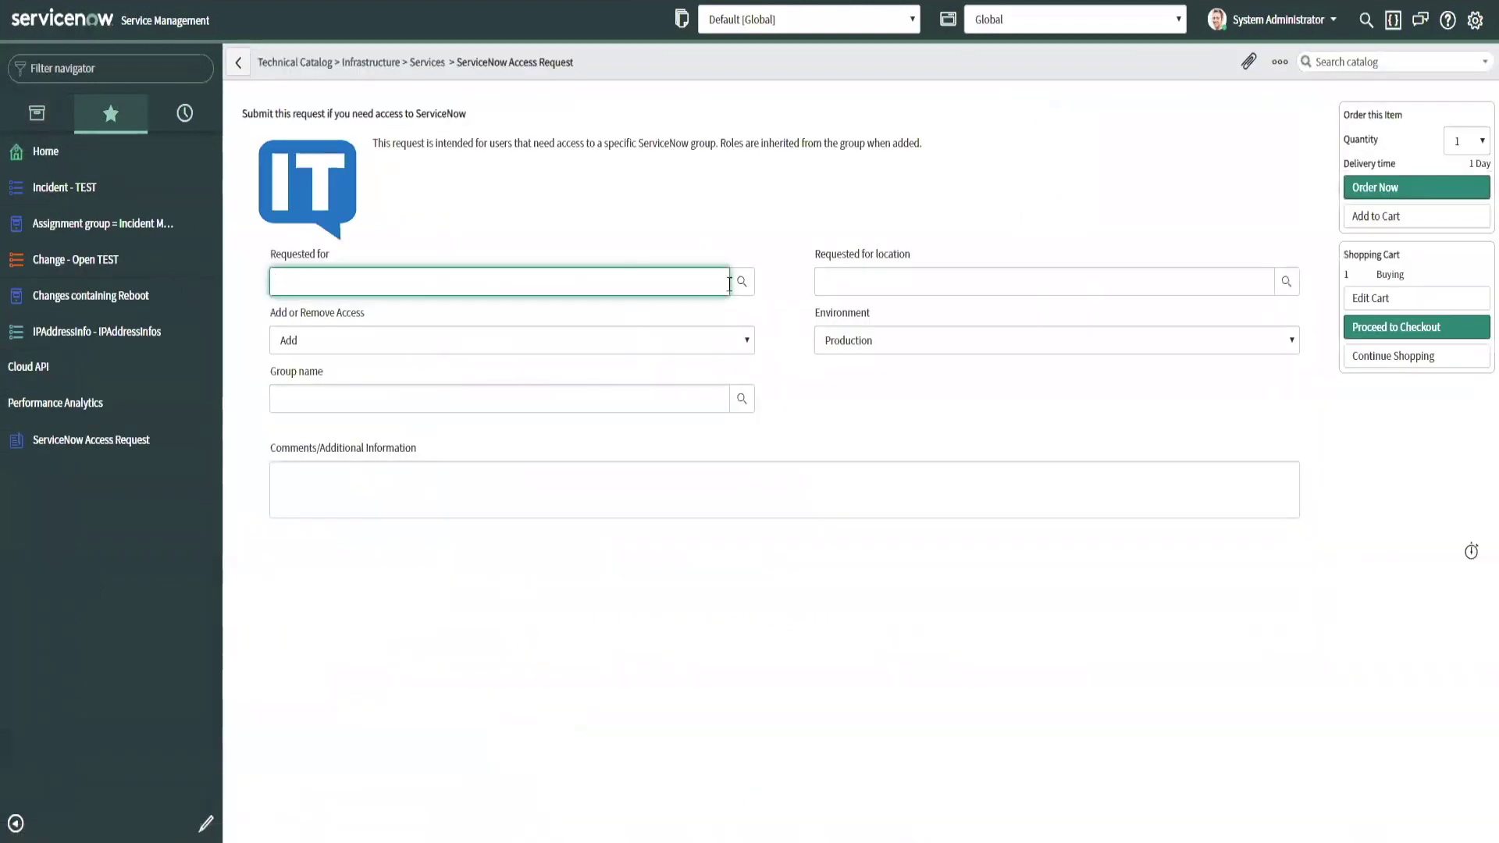
pyautogui.click(739, 283)
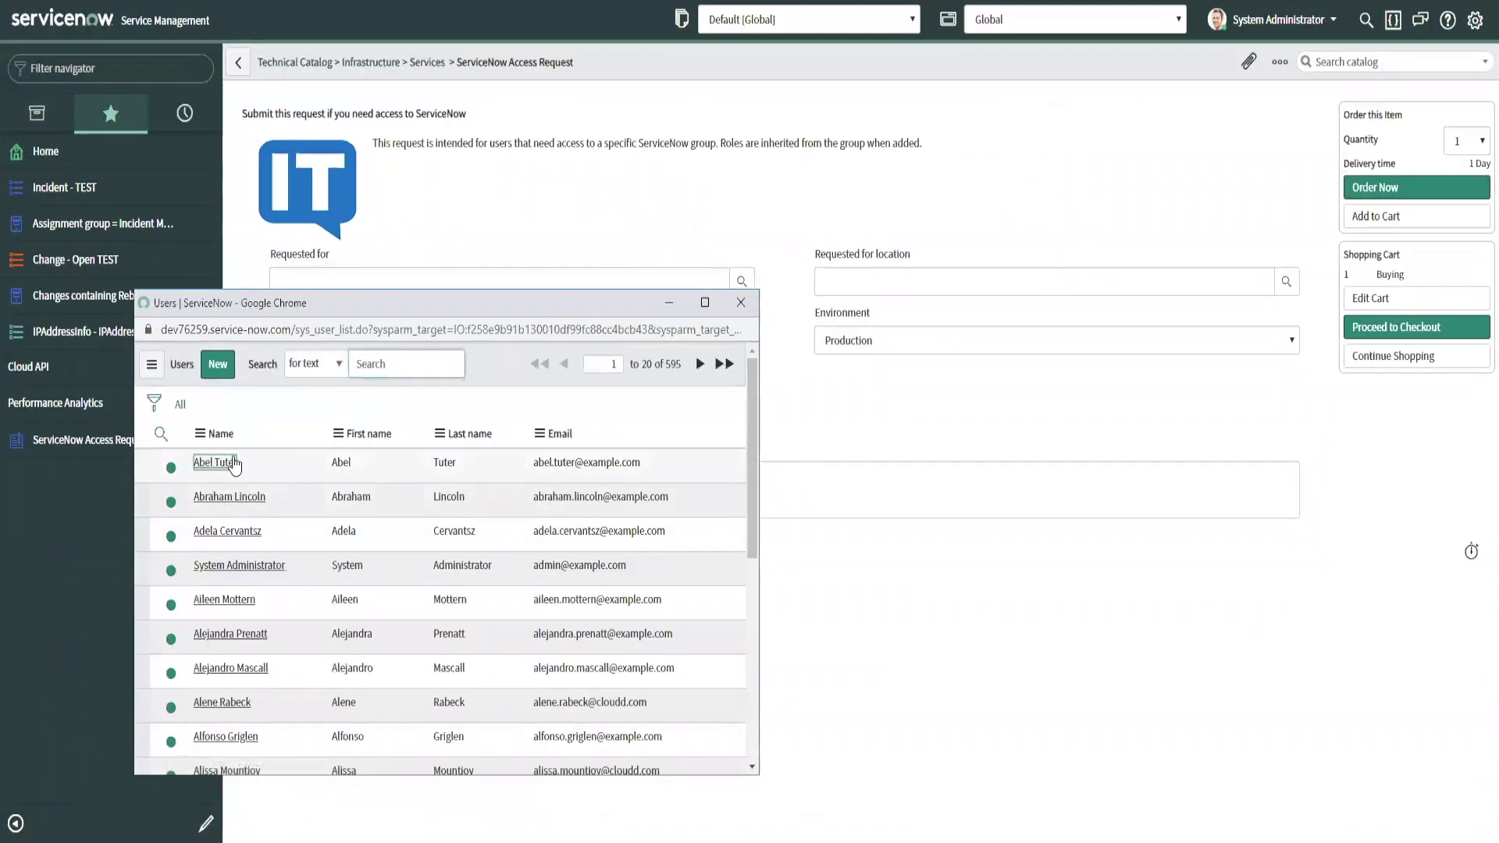
# Step: Order access to Customer Support for the chosen user, commenting 'New to team. Need to be added to group'
pyautogui.click(235, 466)
pyautogui.click(547, 398)
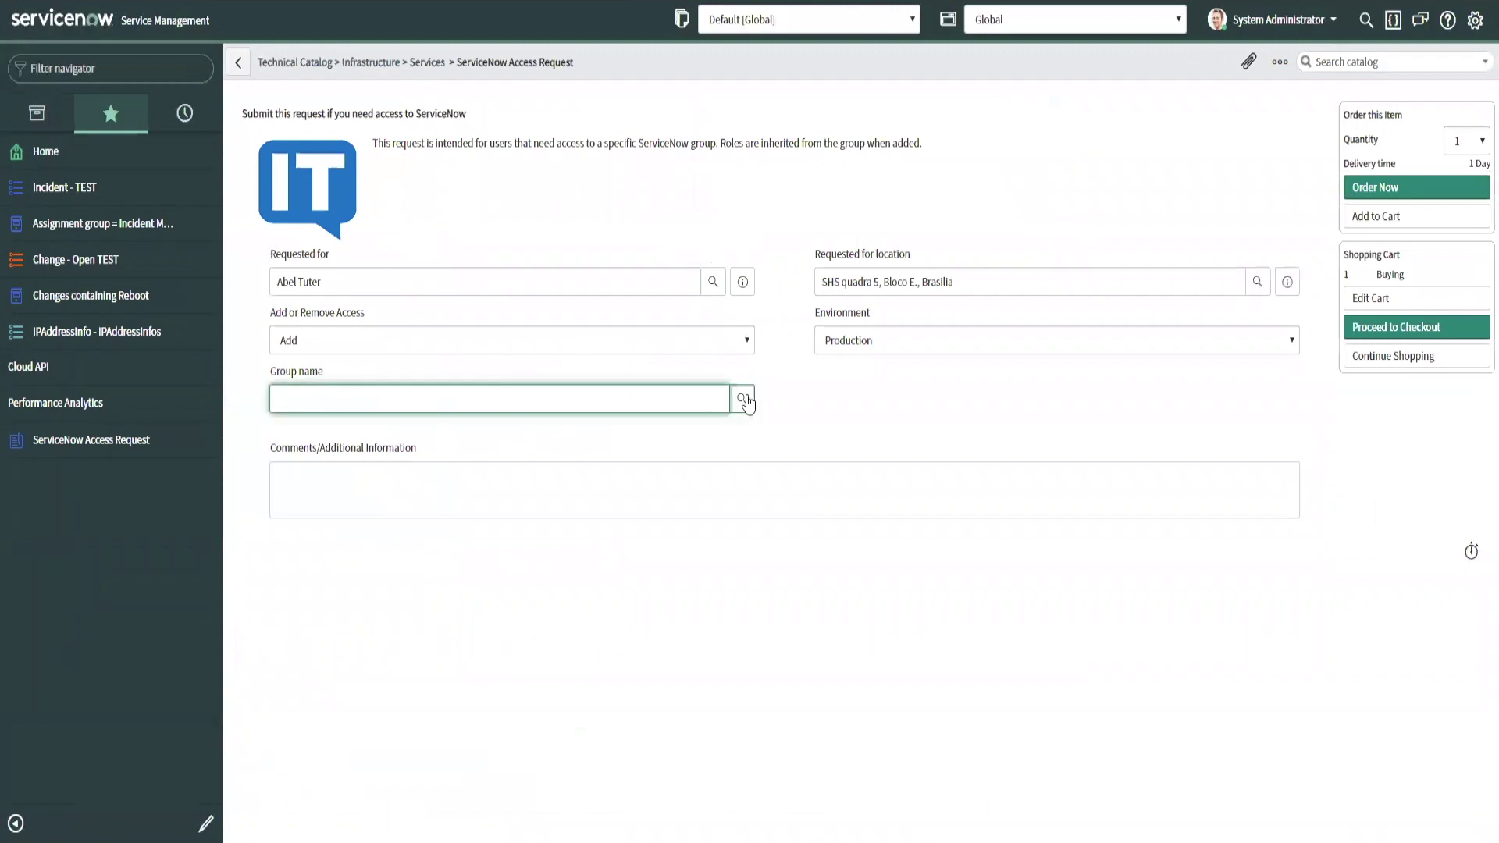
pyautogui.click(746, 401)
pyautogui.click(209, 816)
pyautogui.click(432, 489)
pyautogui.write('New to team. Need to b')
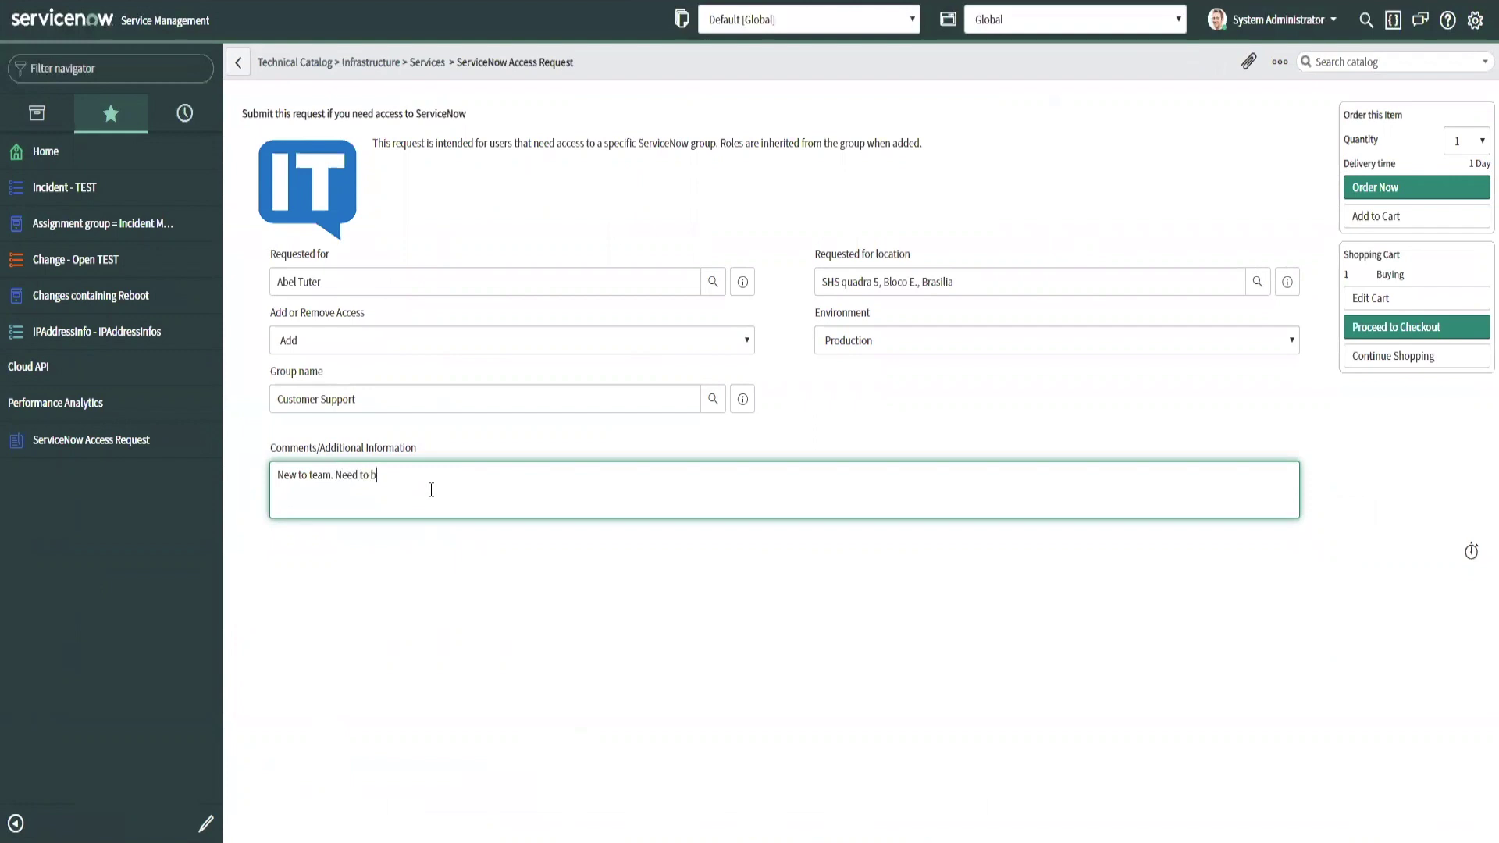
pyautogui.write('e added to group.')
pyautogui.click(1375, 188)
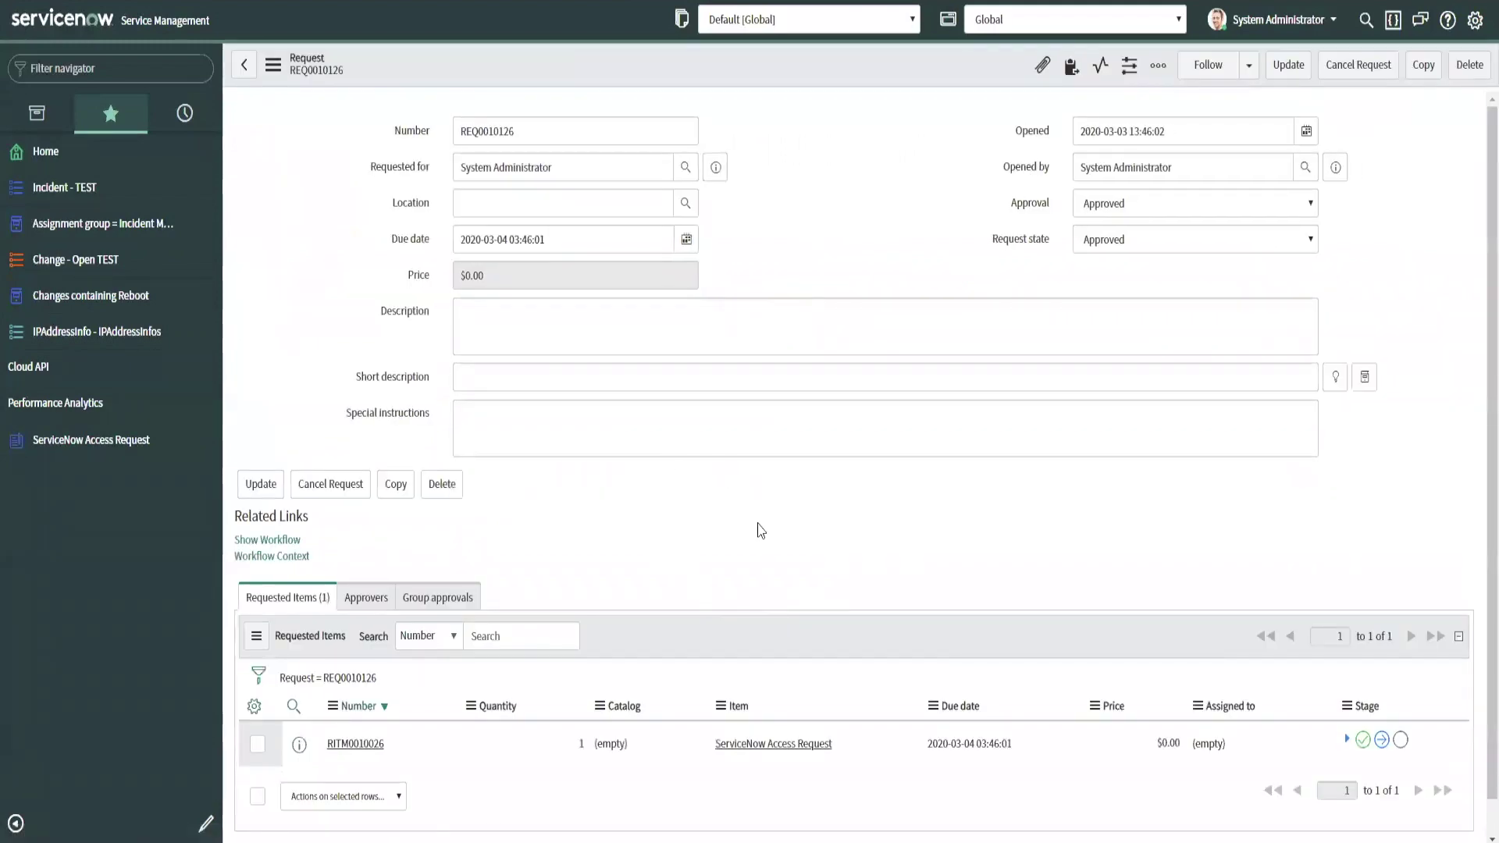
# Step: Open the request's RITM, then catalog task SCTASK0010022, and confirm Fulfiller notes is editable
pyautogui.scroll(-1, 749, 537)
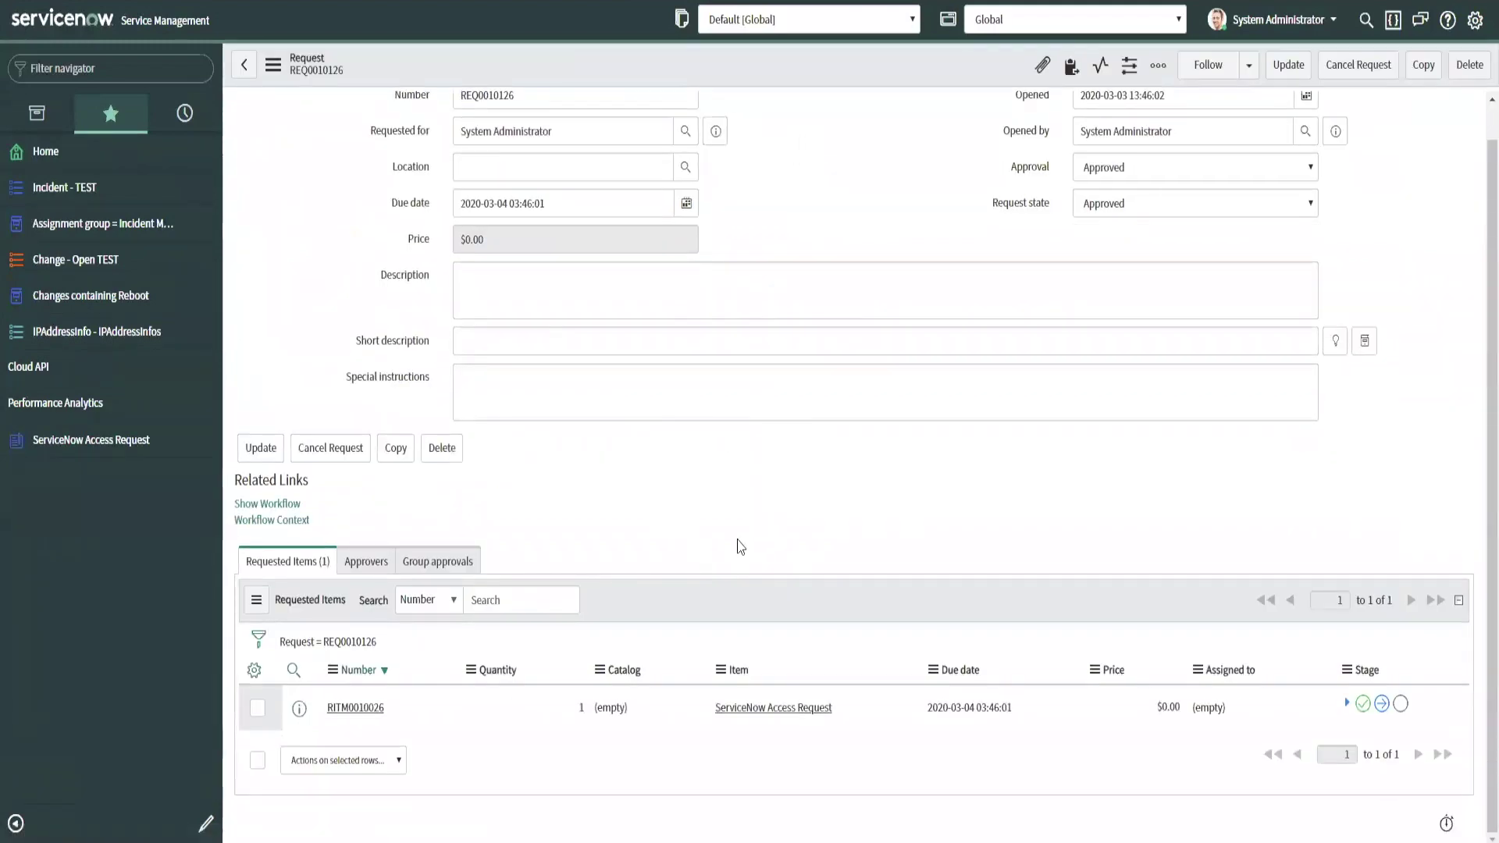
pyautogui.click(343, 708)
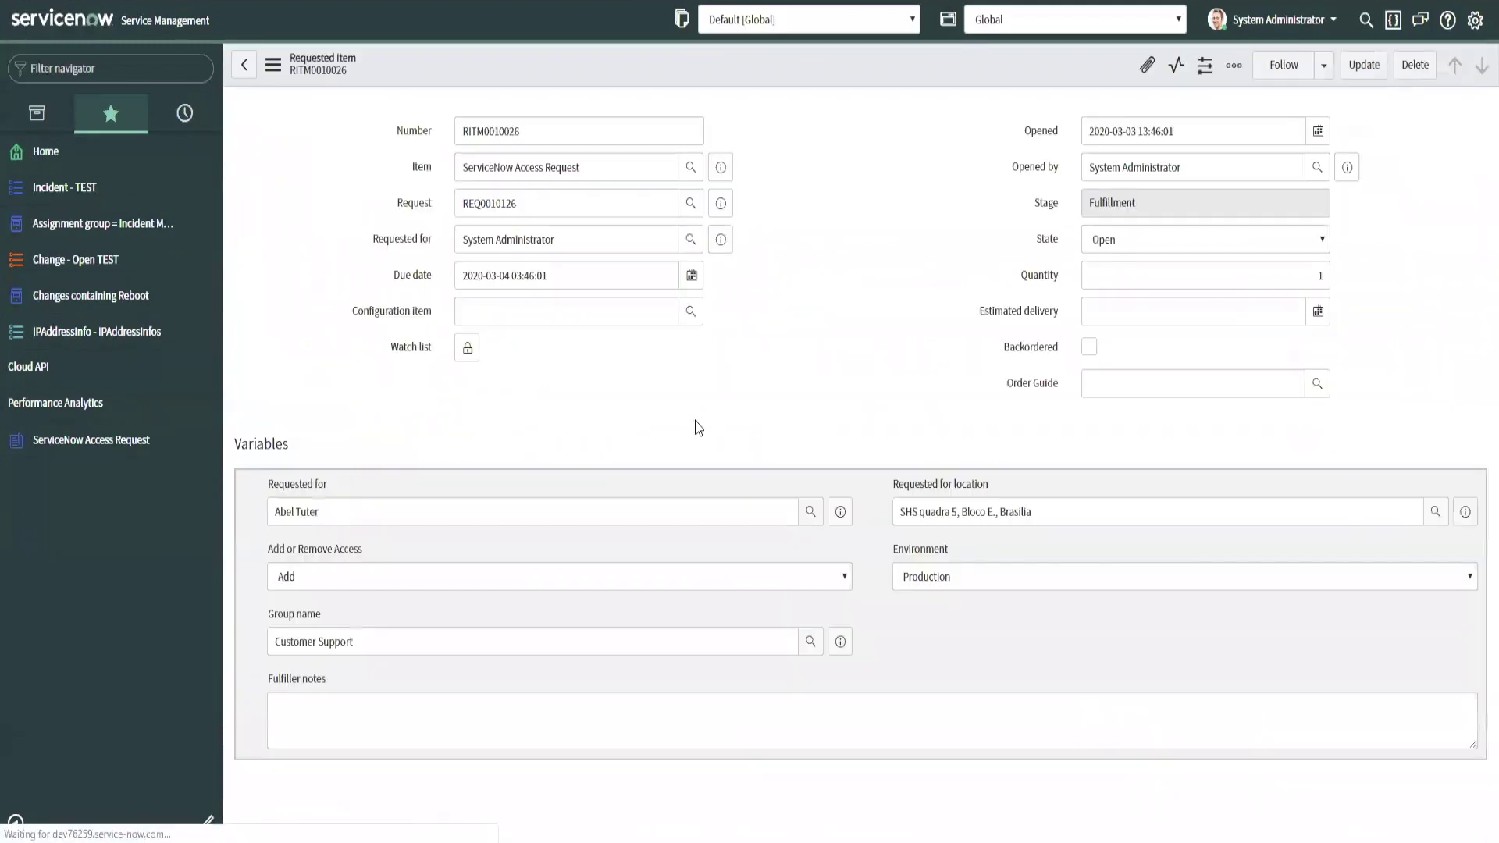
pyautogui.scroll(-8, 643, 468)
pyautogui.scroll(-1, 361, 602)
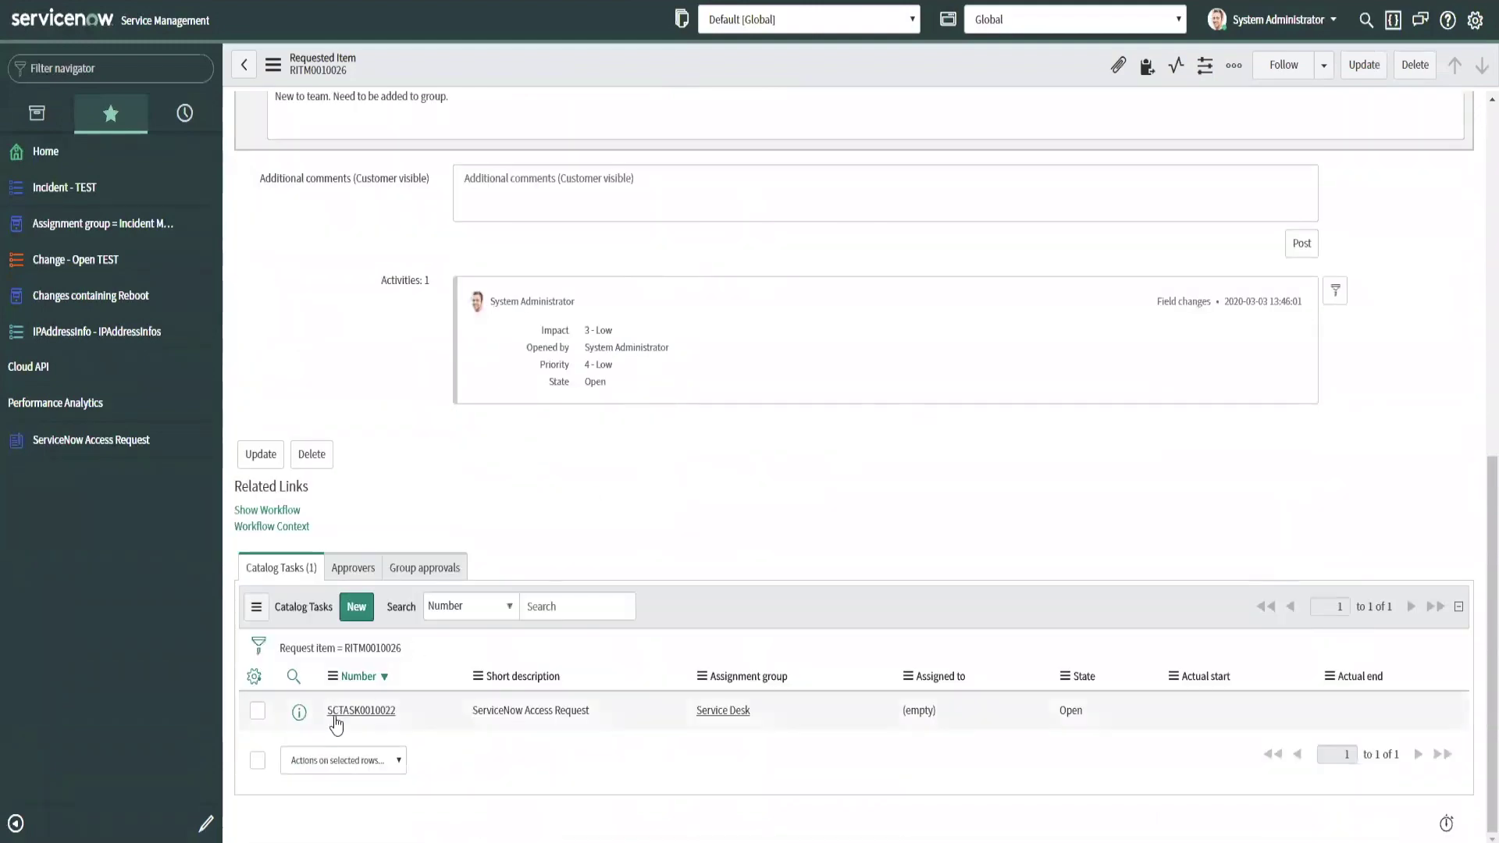
pyautogui.click(344, 711)
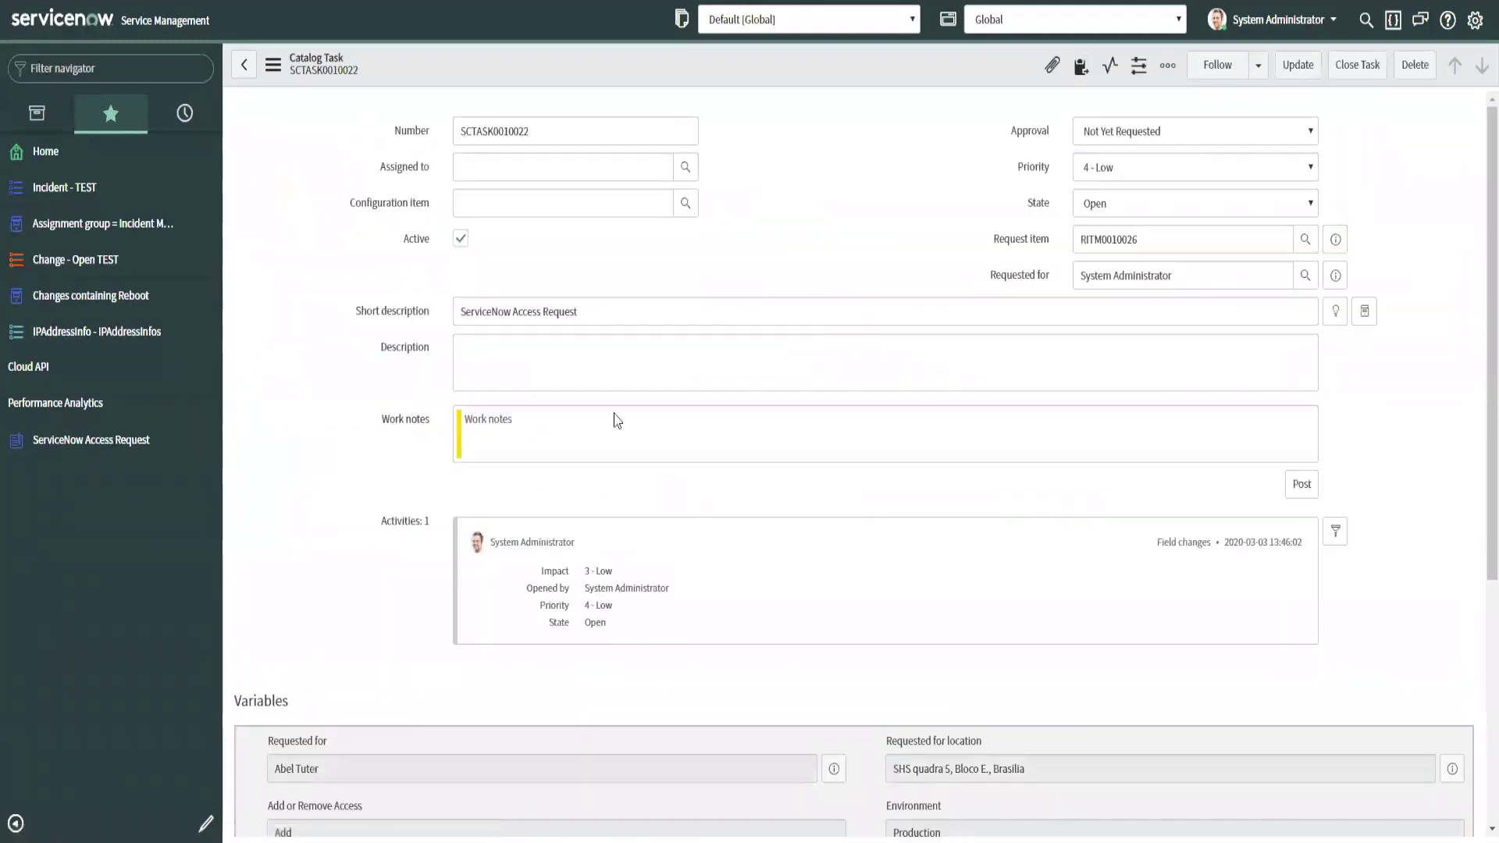
pyautogui.scroll(-6, 577, 547)
pyautogui.click(851, 511)
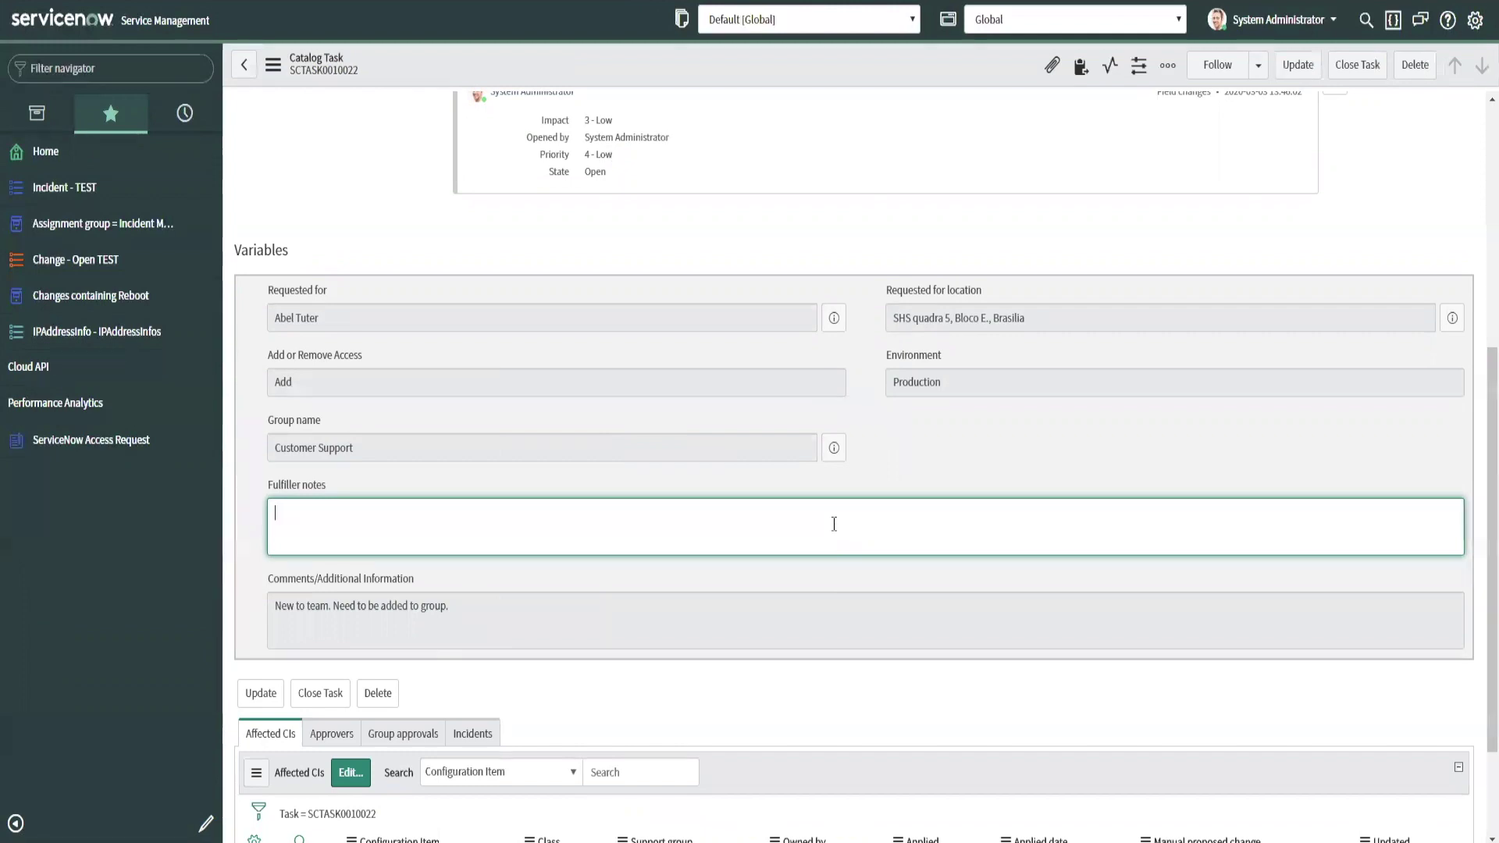
# Step: Reach the Variable Editor Readonly client script via Configure > Client Scripts from the catalog task
pyautogui.scroll(5, 715, 295)
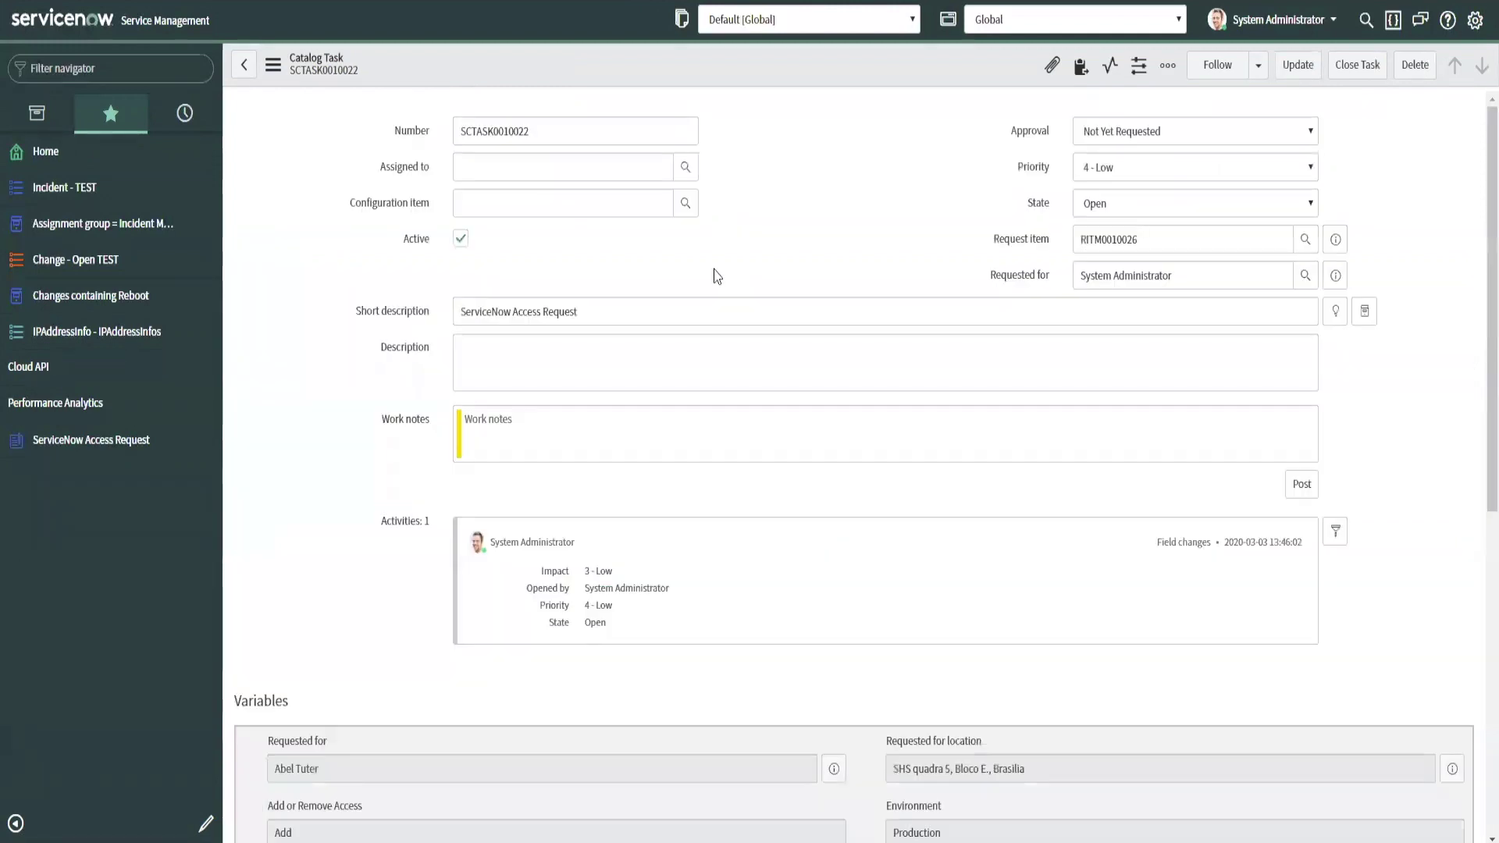
pyautogui.rightClick(678, 75)
pyautogui.moveTo(719, 198)
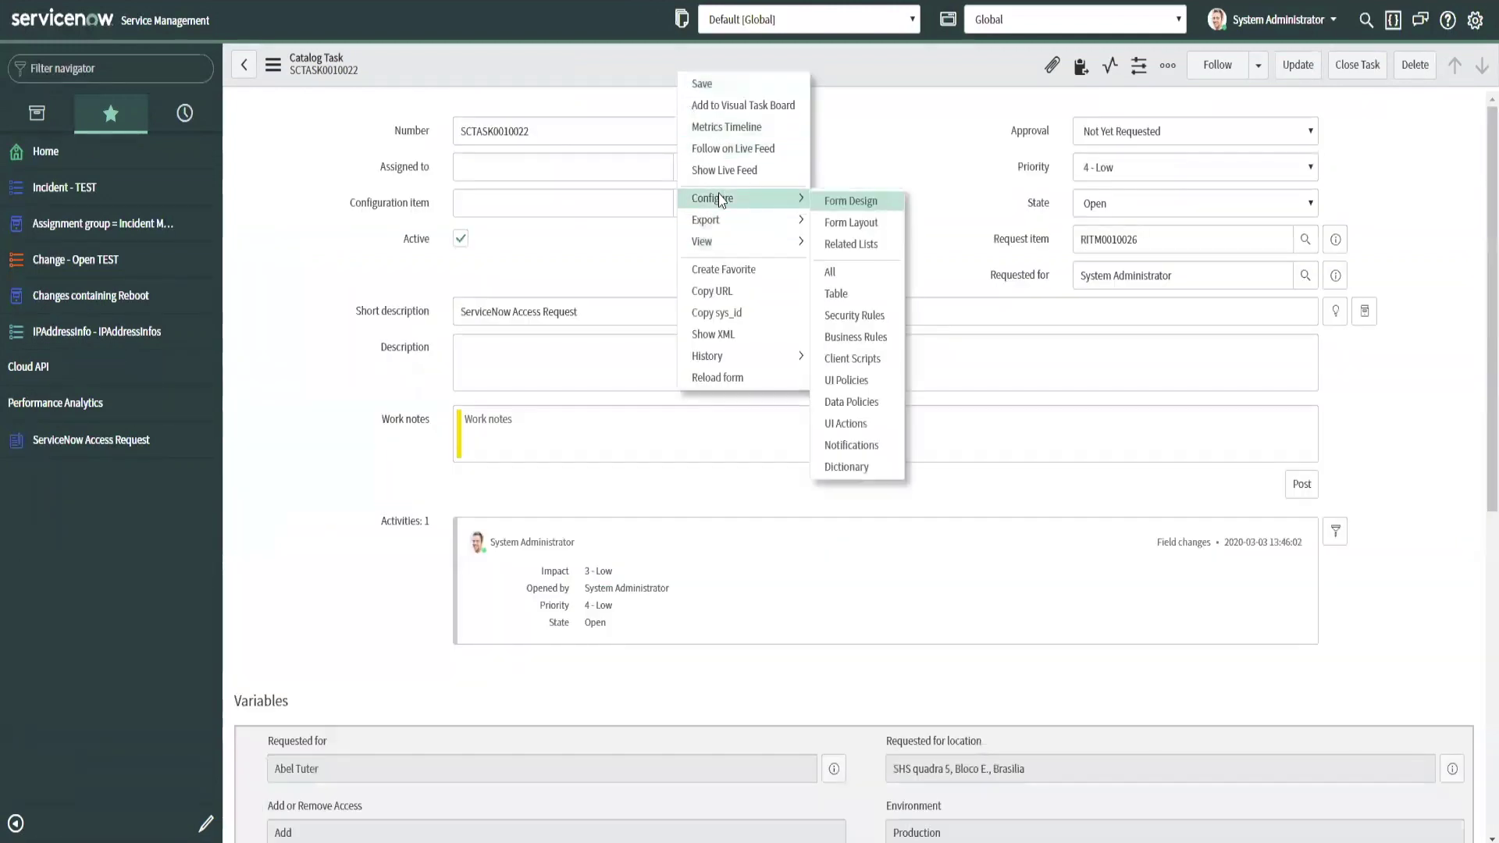
pyautogui.click(853, 361)
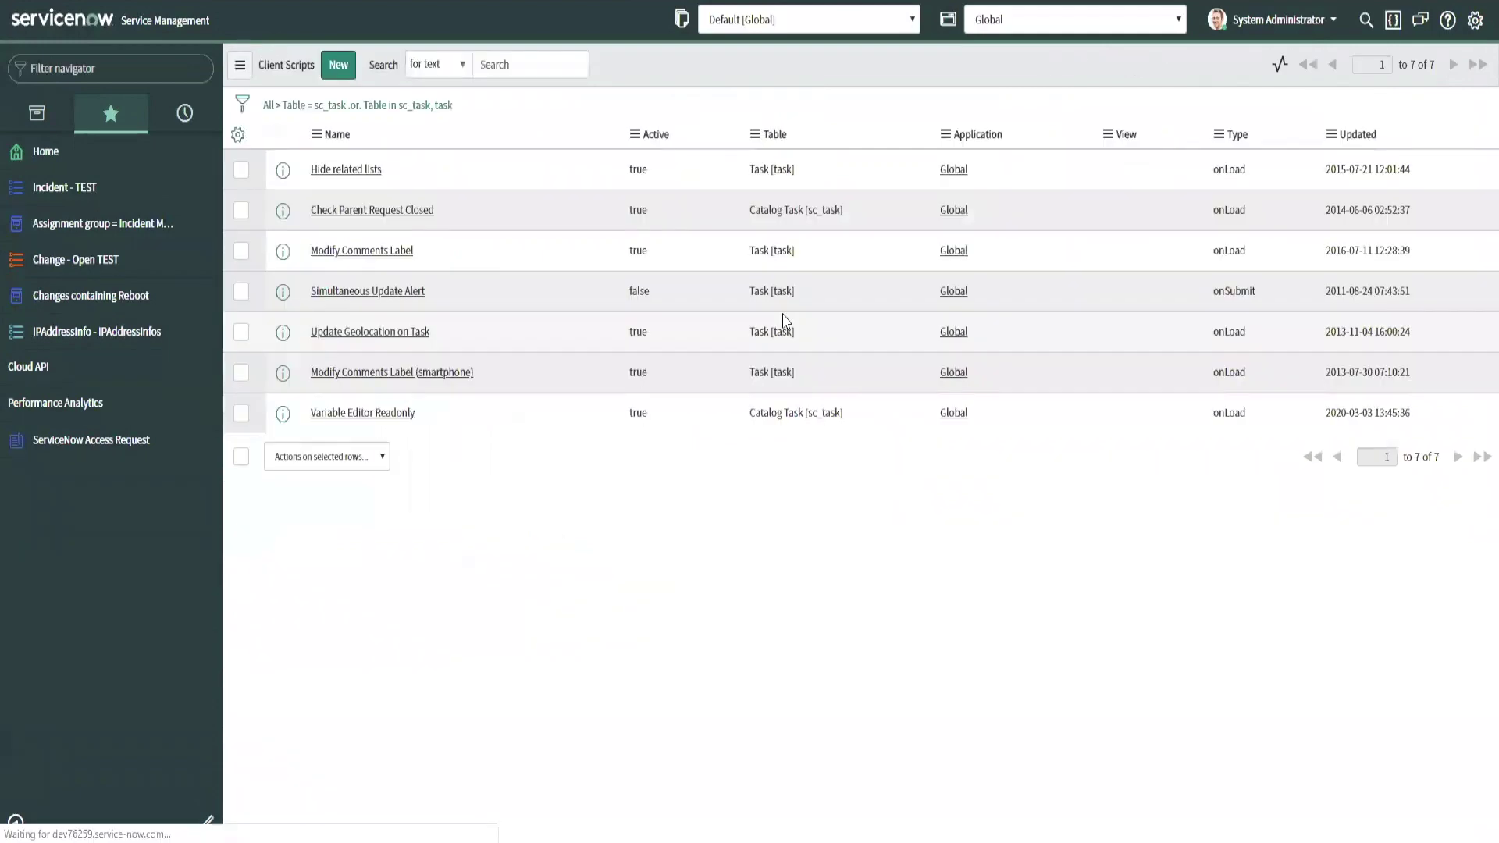
pyautogui.click(348, 422)
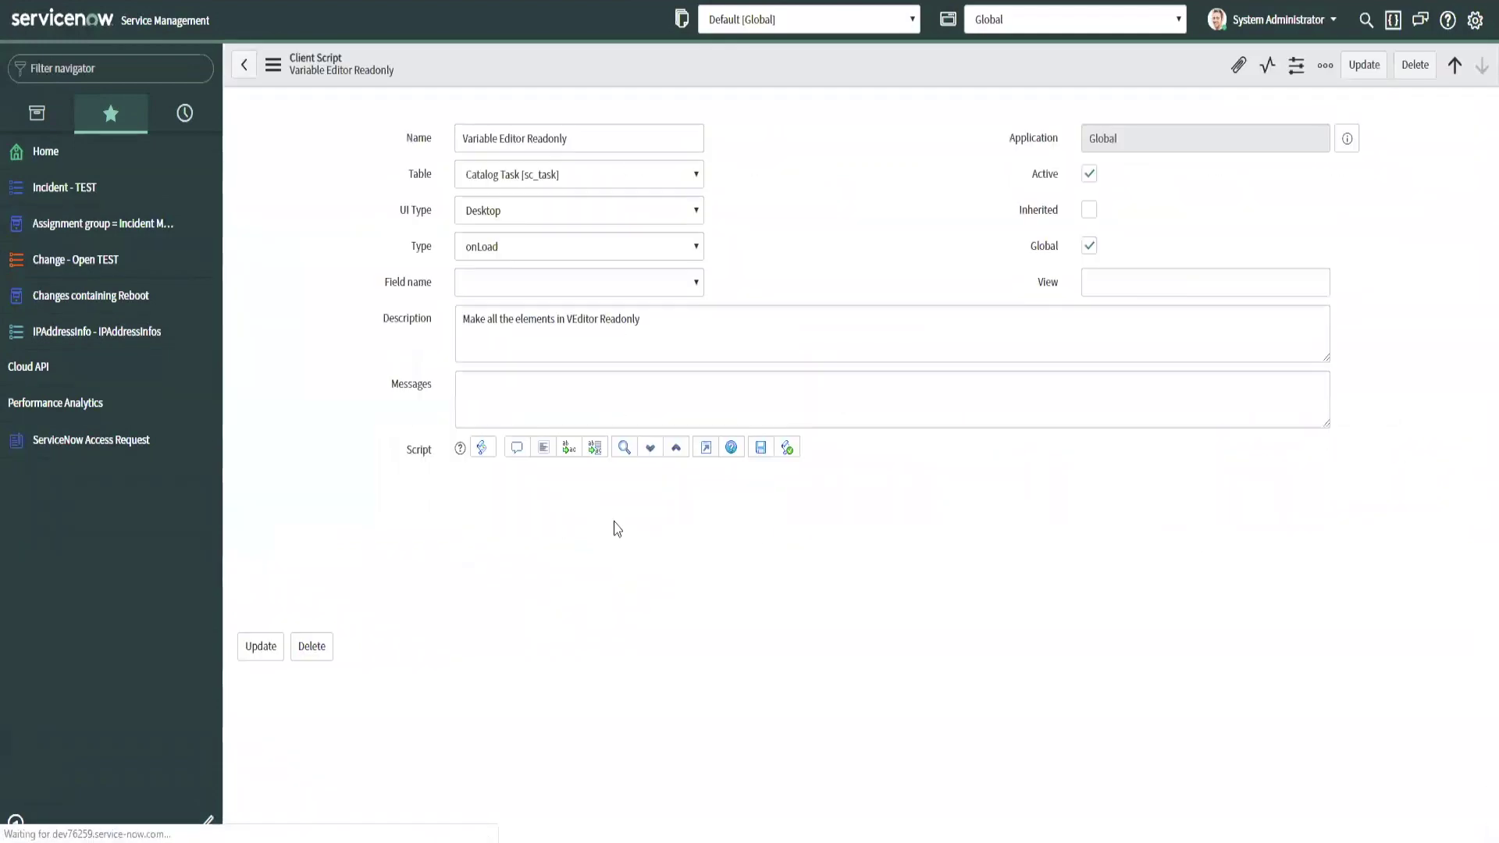
# Step: Review the GlideAjax call lines and the getAnswer callback condition that unlocks fulfiller notes
pyautogui.scroll(-3, 675, 527)
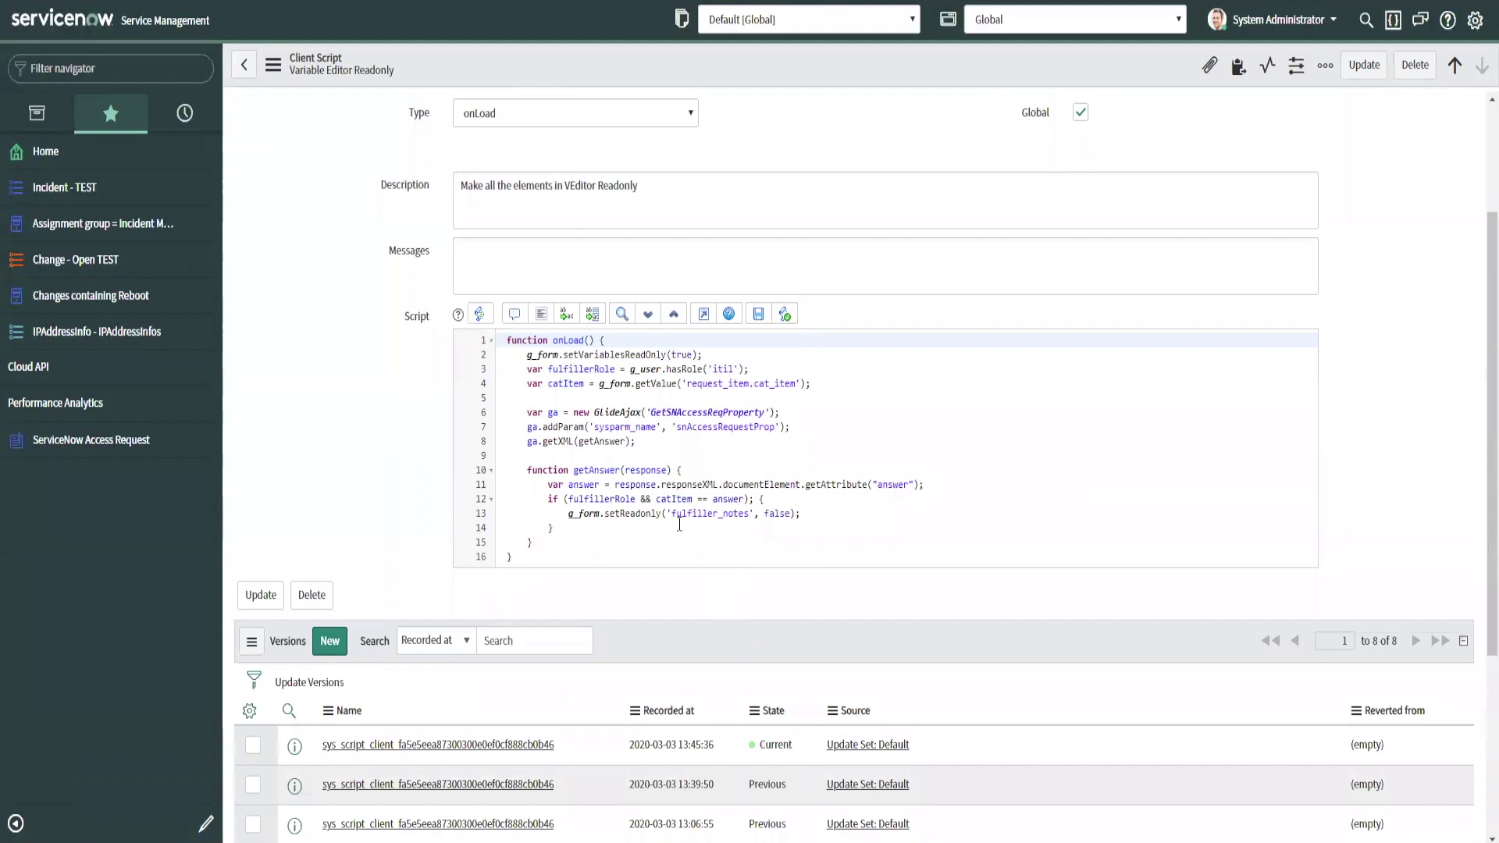
pyautogui.moveTo(792, 516); pyautogui.dragTo(741, 506)
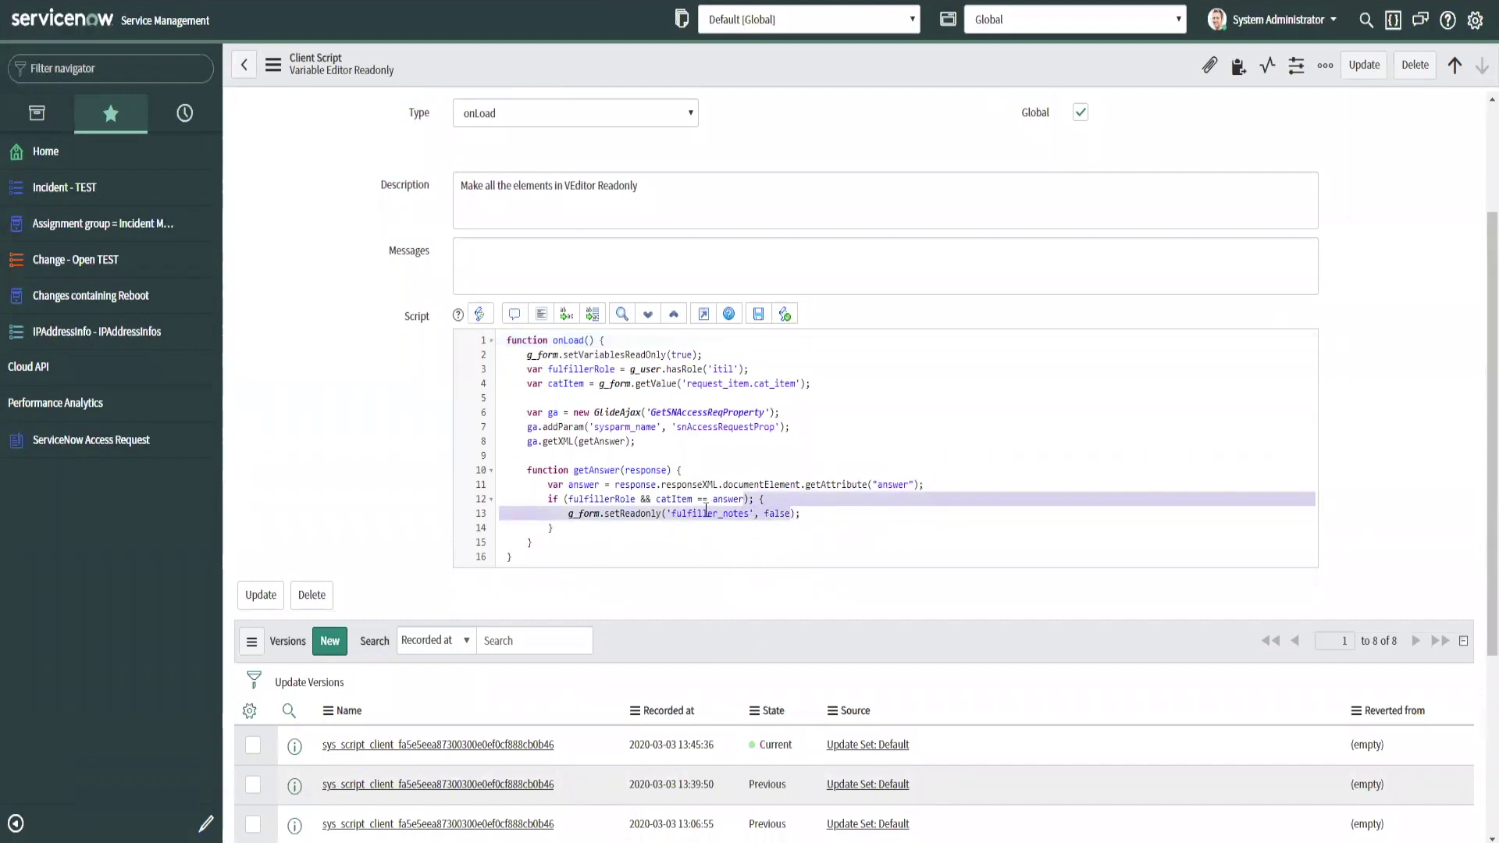
pyautogui.click(706, 511)
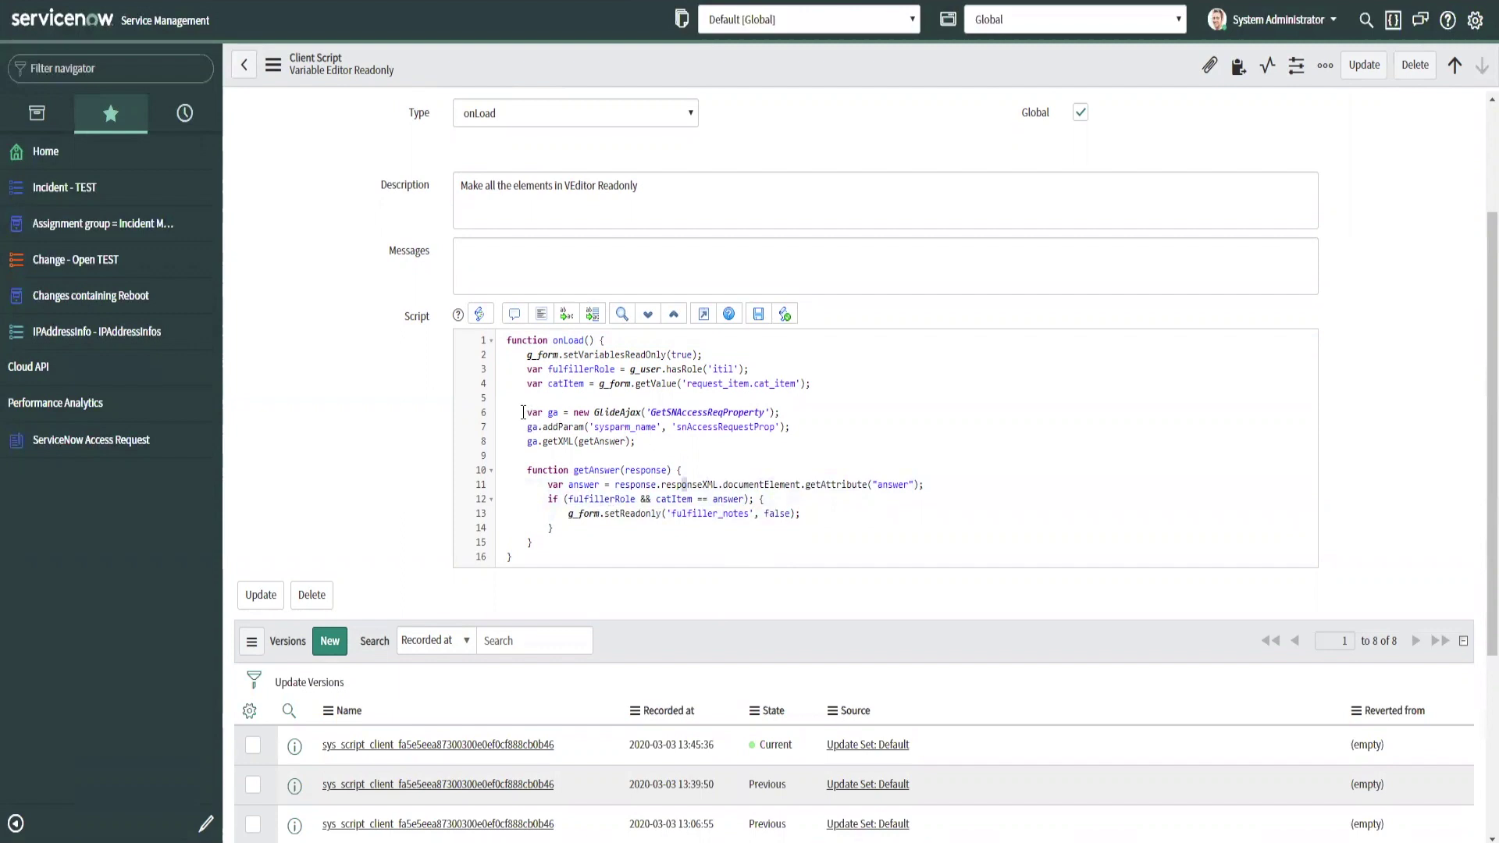
pyautogui.moveTo(524, 412); pyautogui.dragTo(636, 442)
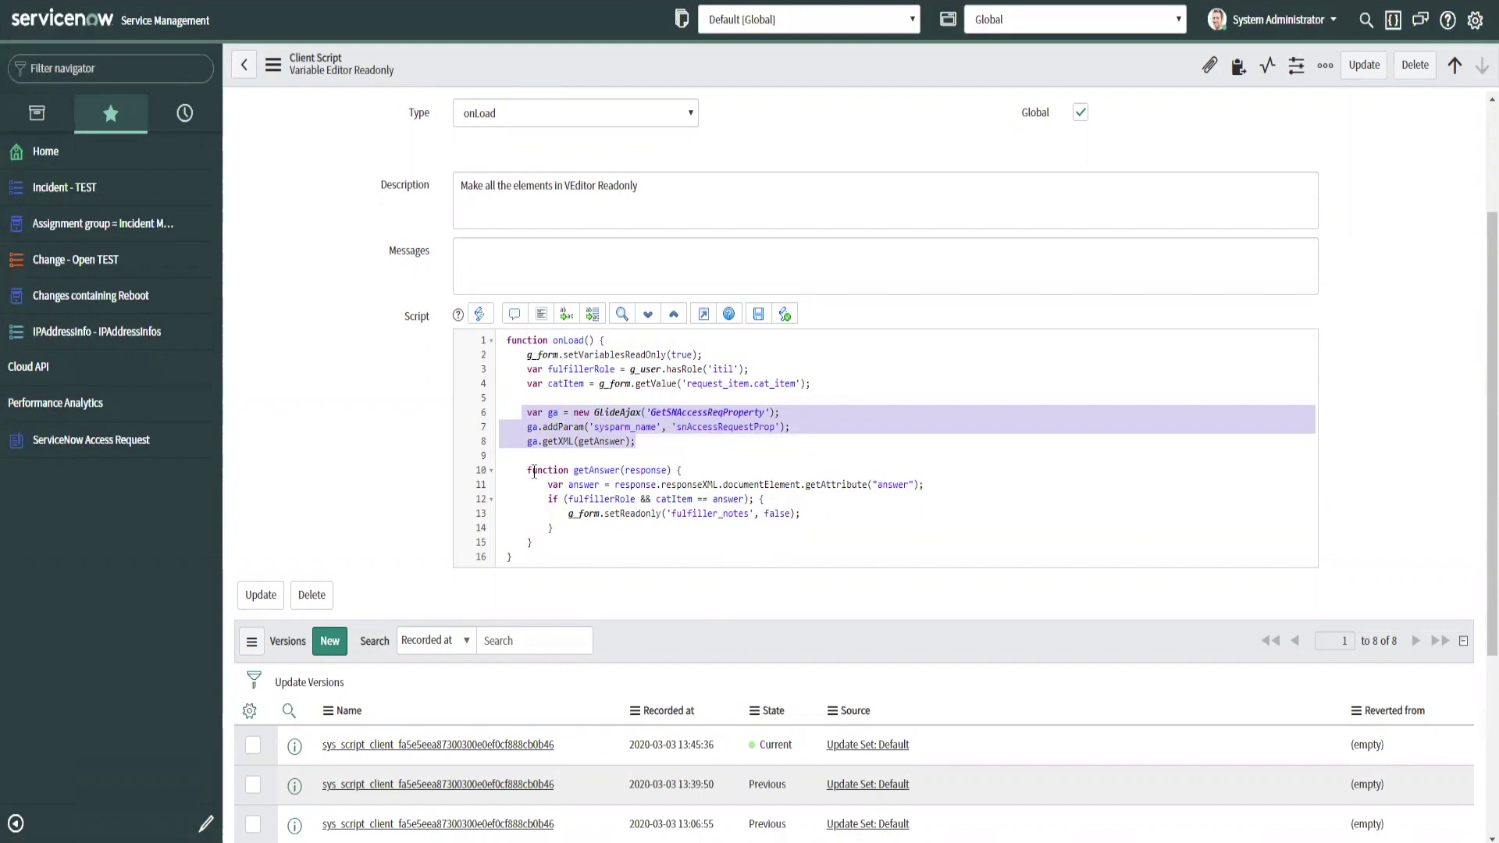
pyautogui.moveTo(526, 469); pyautogui.dragTo(758, 513)
pyautogui.click(758, 513)
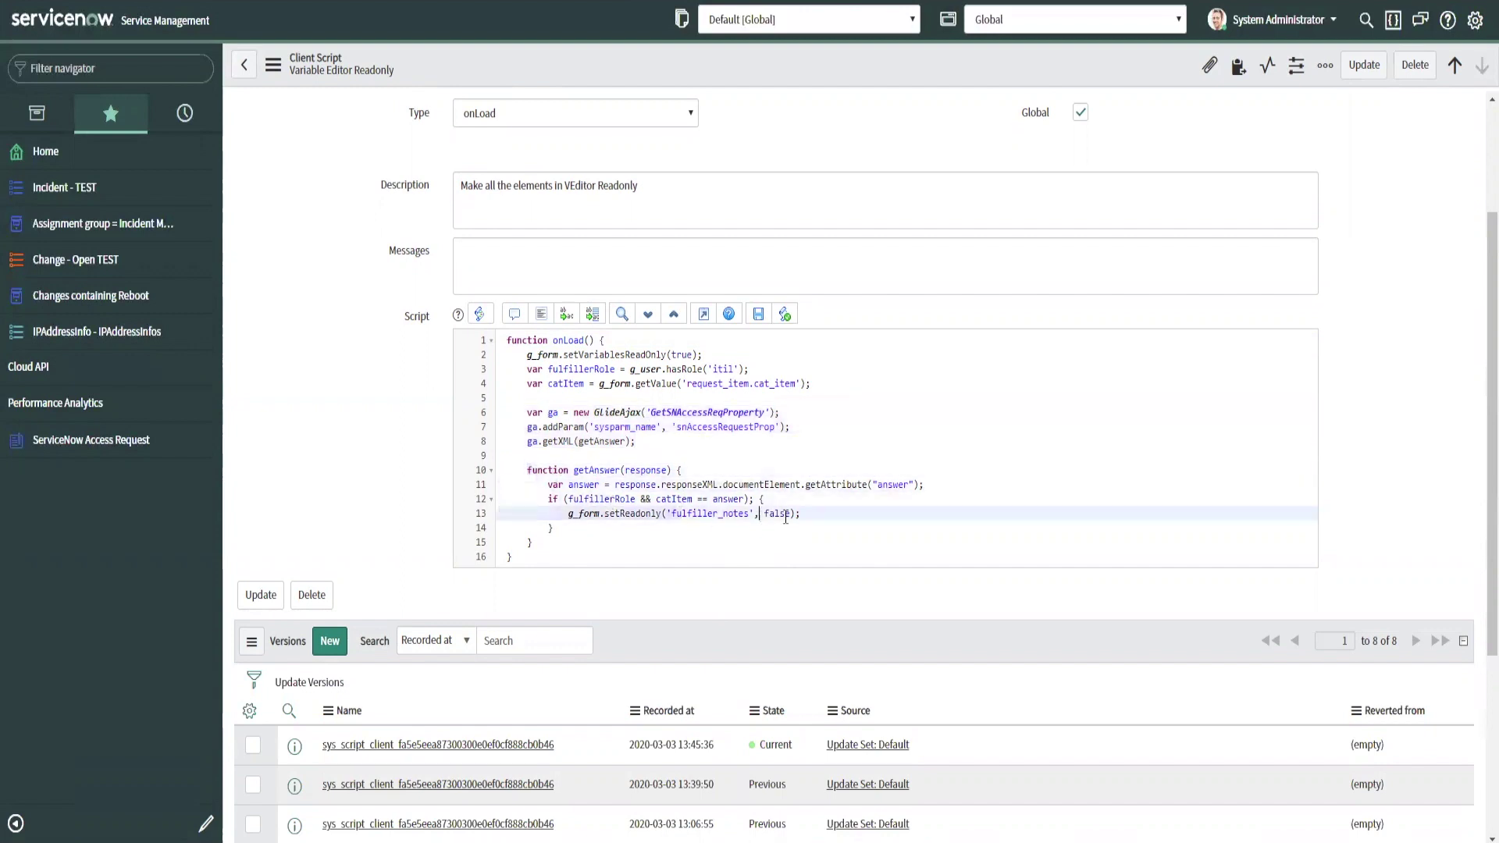